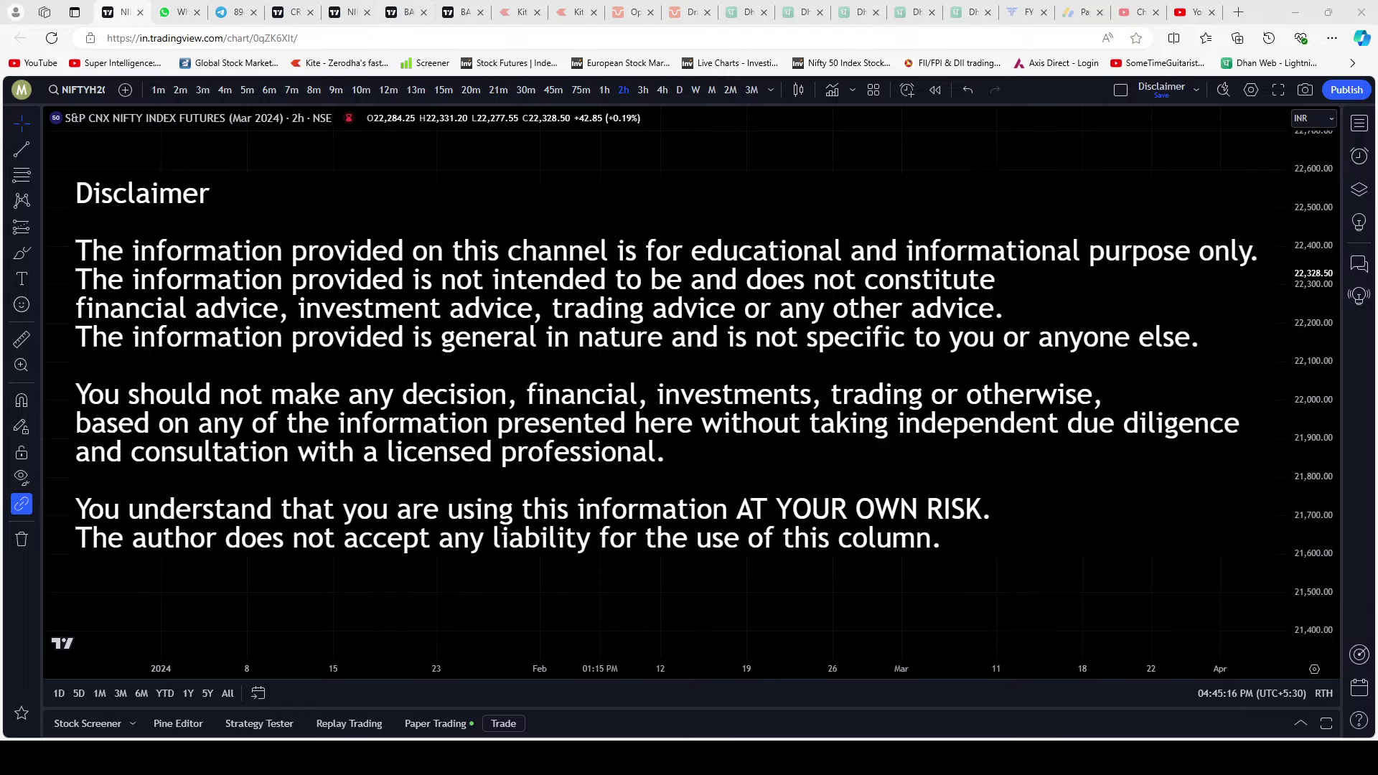
# Step: Switch to the Nifty Bank Index 3-minute chart and show its hidden MM Lines [JRL] indicator
pyautogui.click(402, 12)
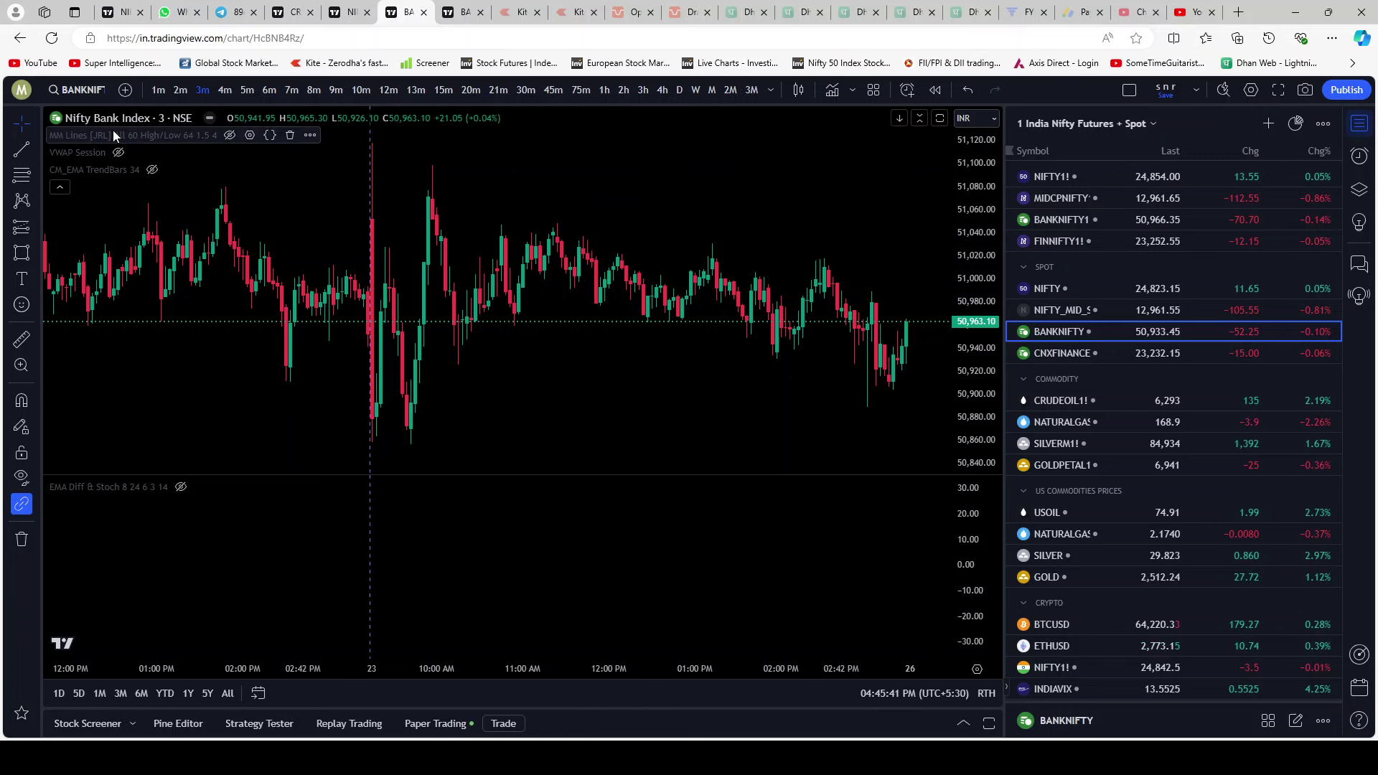
pyautogui.click(224, 137)
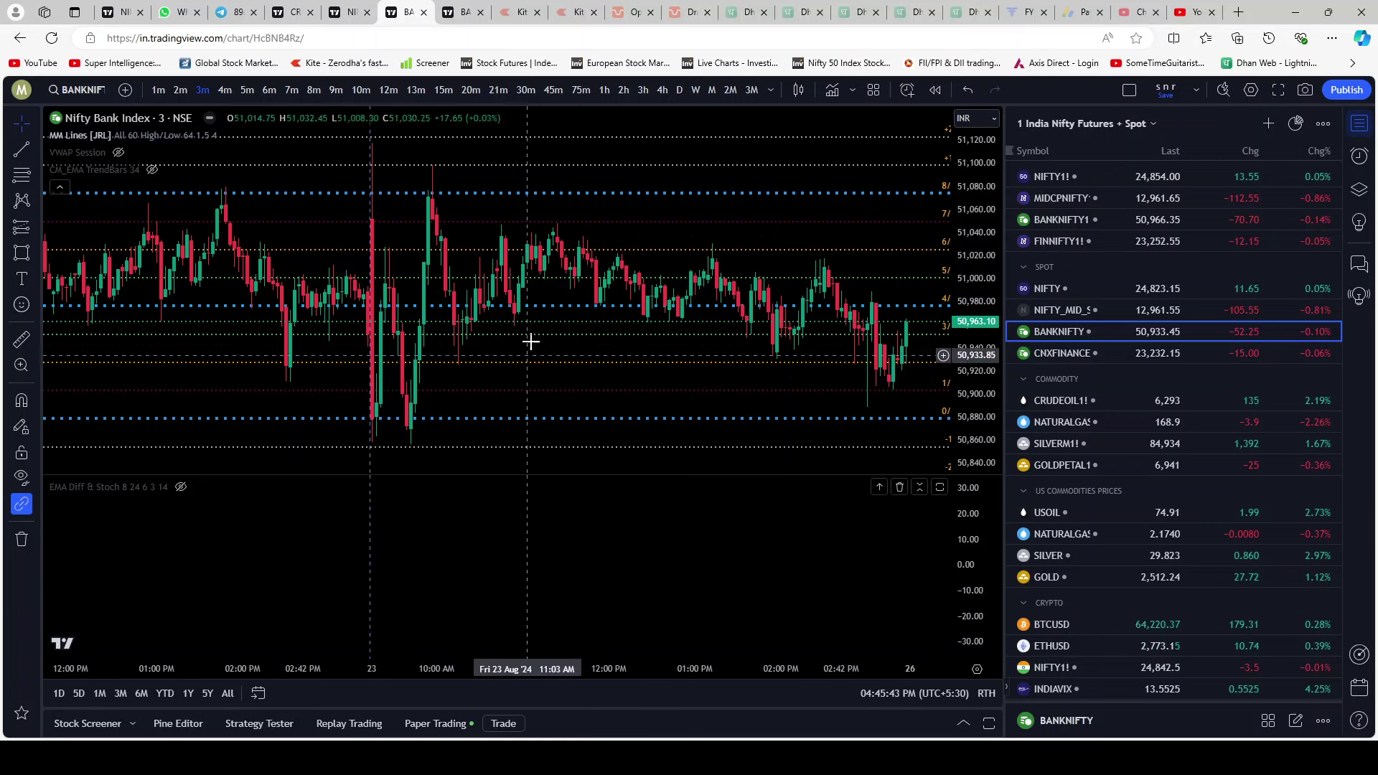
# Step: Try the community Murrey Math Lines indicator found by searching for "mm lines", and remove it from the chart
pyautogui.click(832, 91)
pyautogui.write('mm')
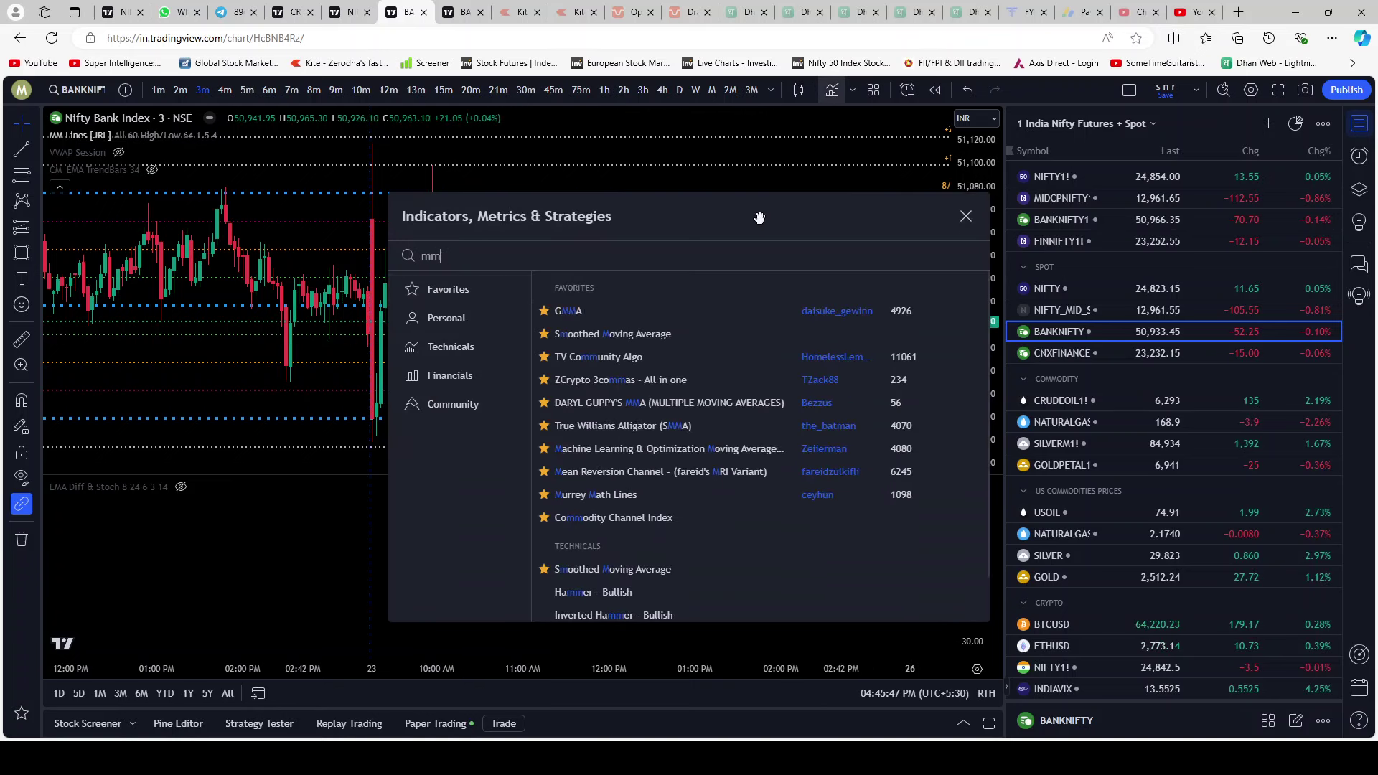
pyautogui.write(' lines')
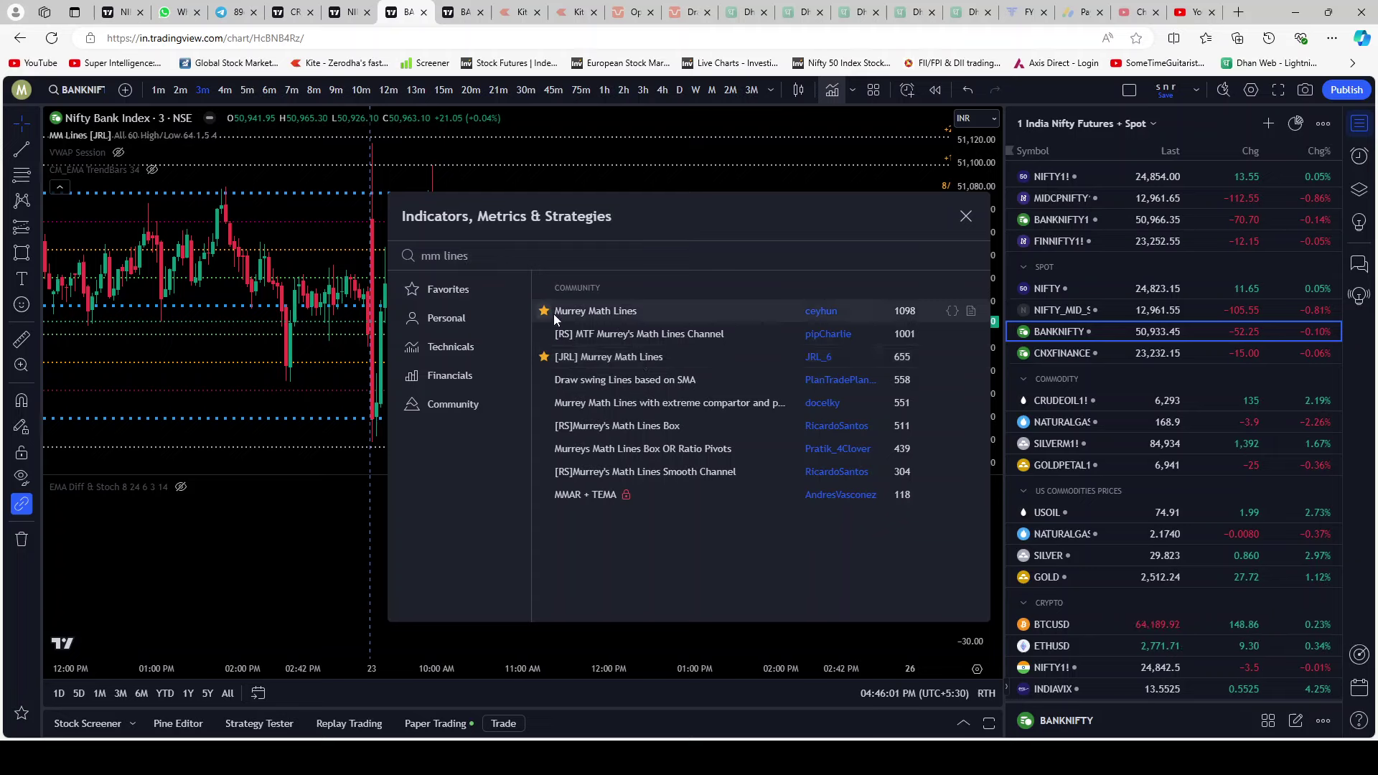
pyautogui.click(598, 313)
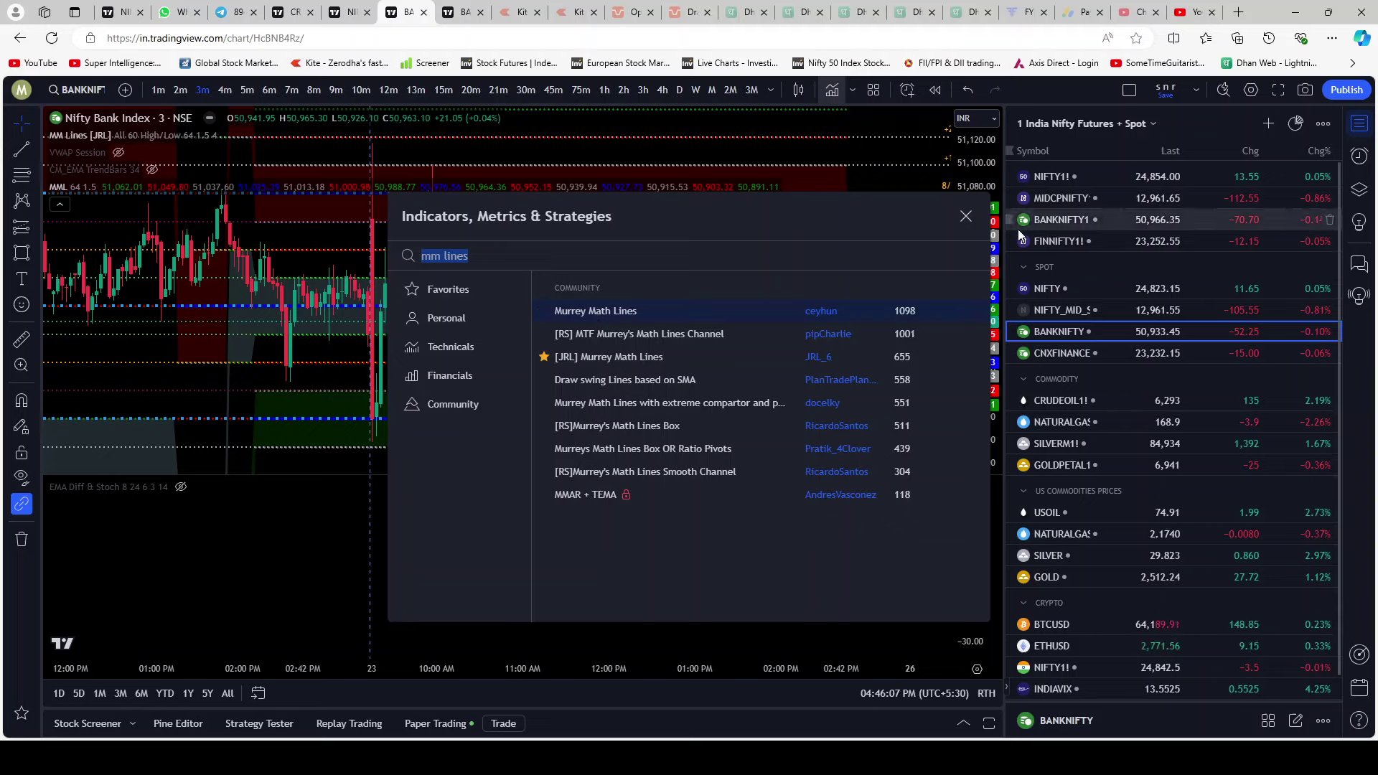
pyautogui.click(968, 223)
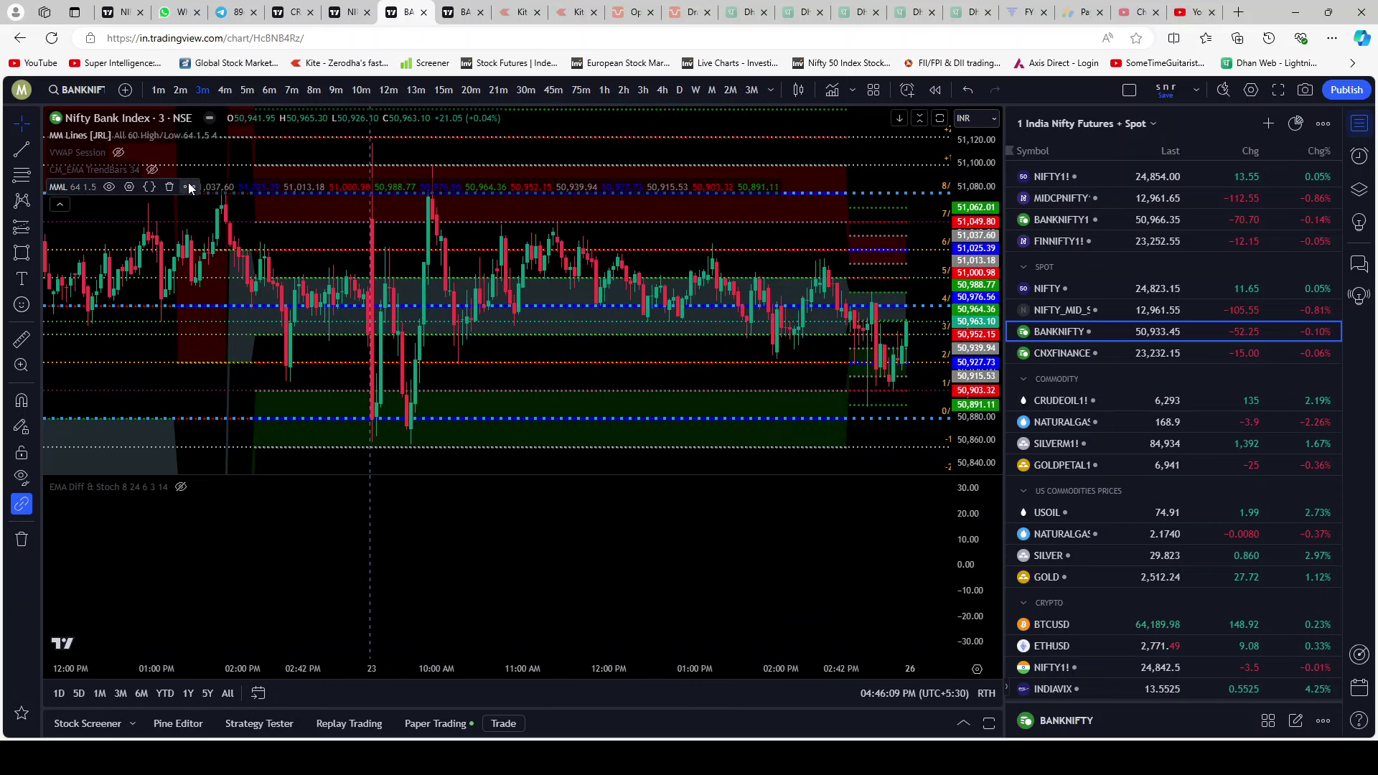
pyautogui.click(171, 189)
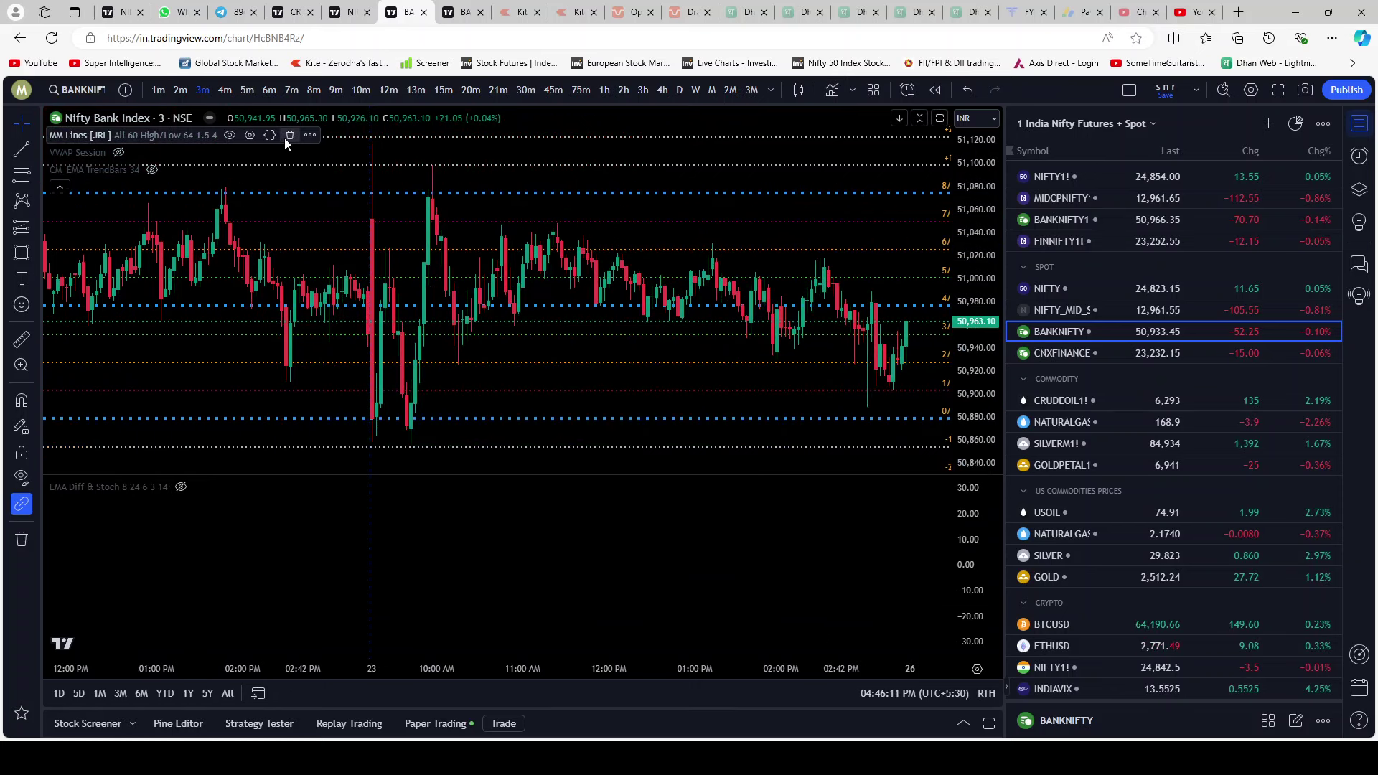
# Step: Add [JRL] Murrey Math Lines from an "mm lines" indicator search and delete this duplicate from the chart
pyautogui.click(832, 89)
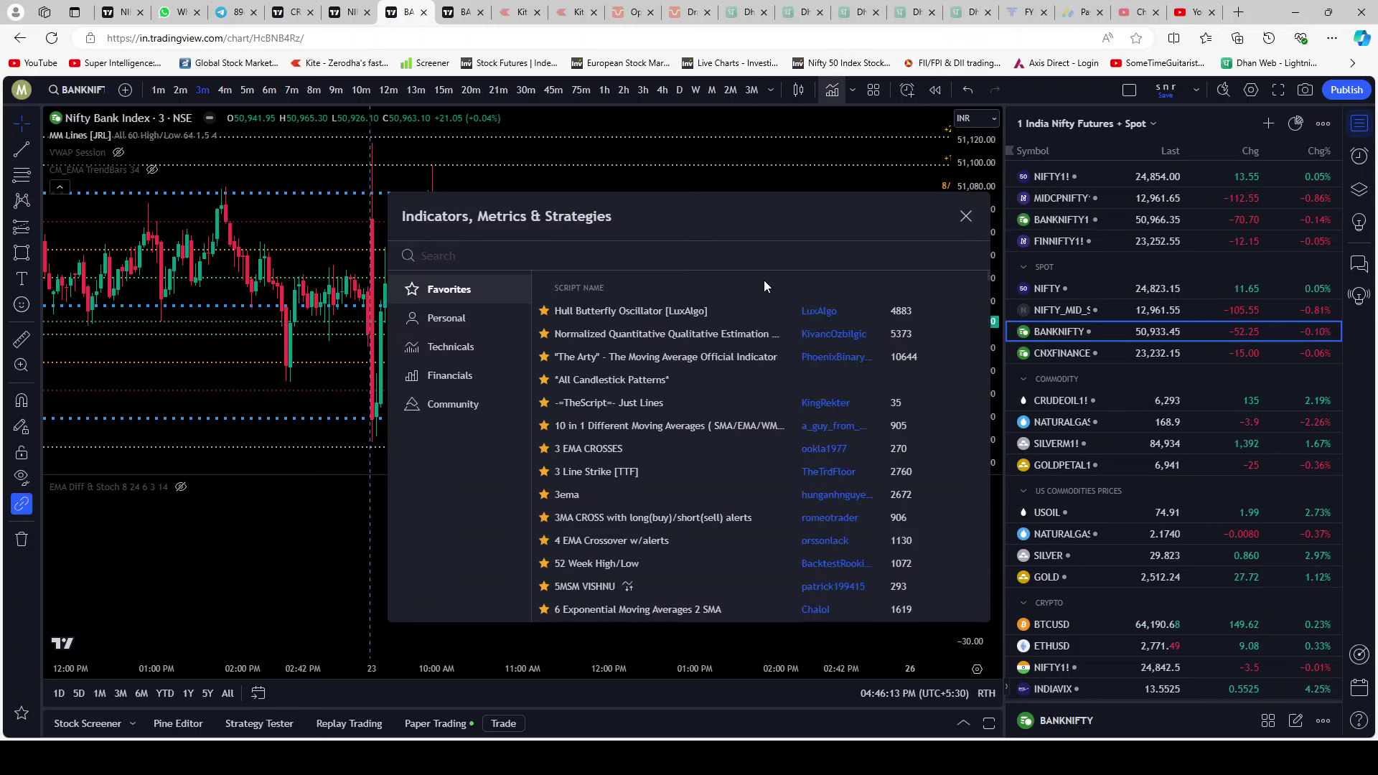
pyautogui.write('mm lines')
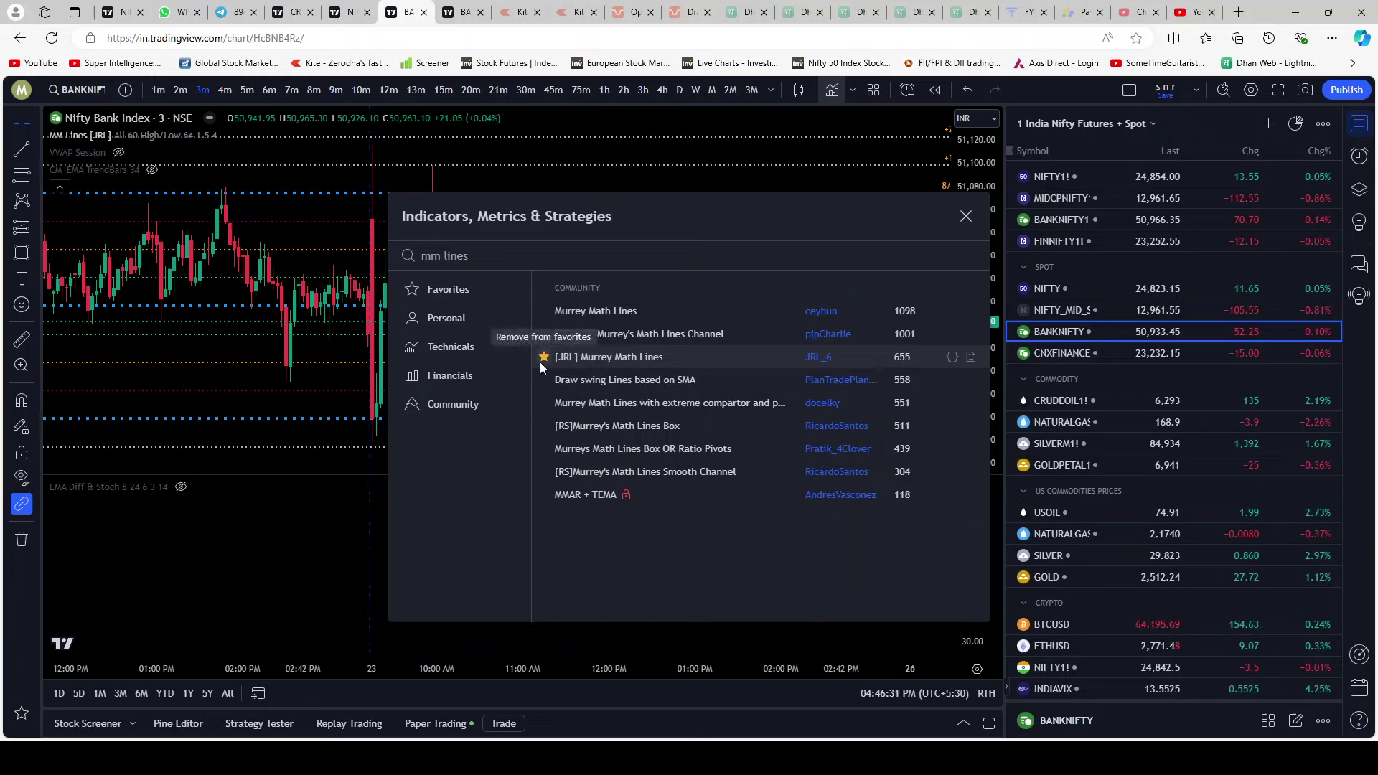
pyautogui.click(614, 358)
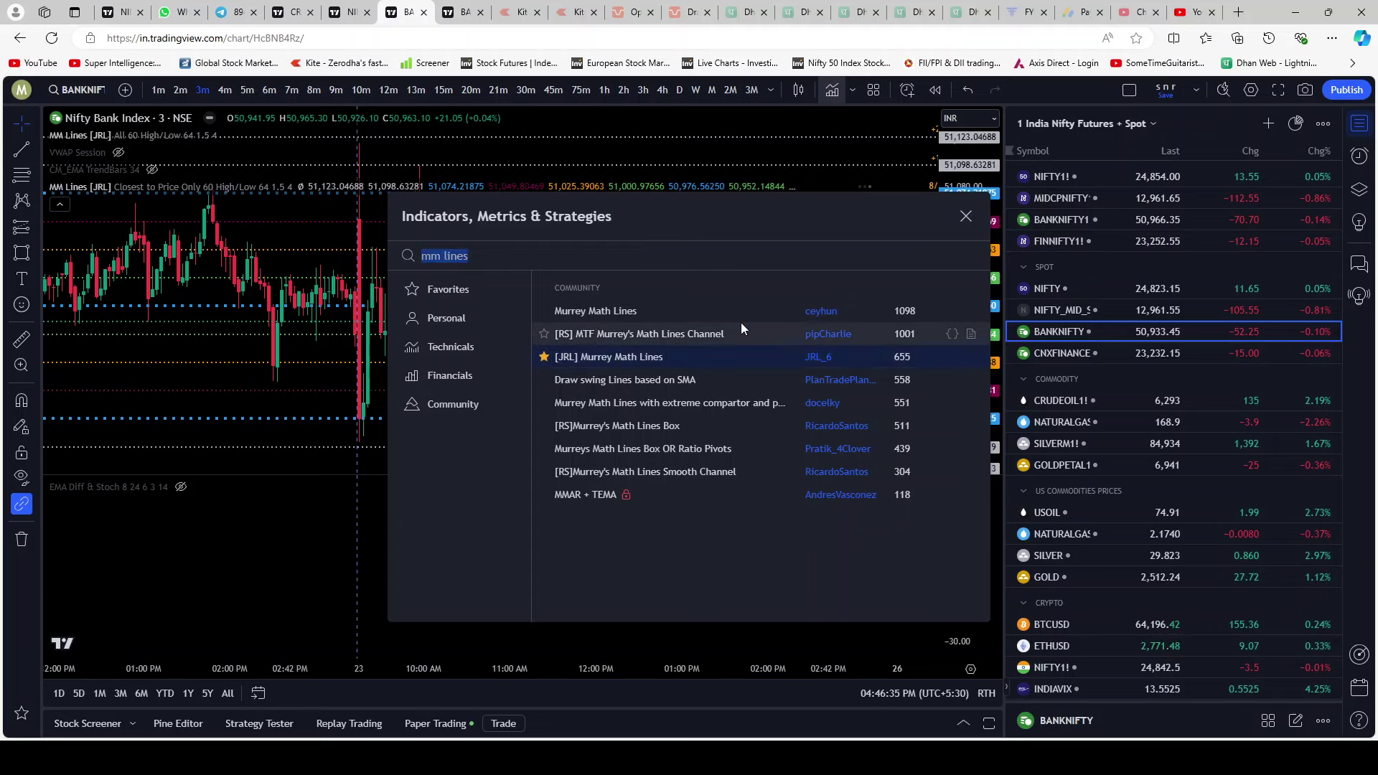
pyautogui.click(966, 216)
pyautogui.moveTo(161, 187)
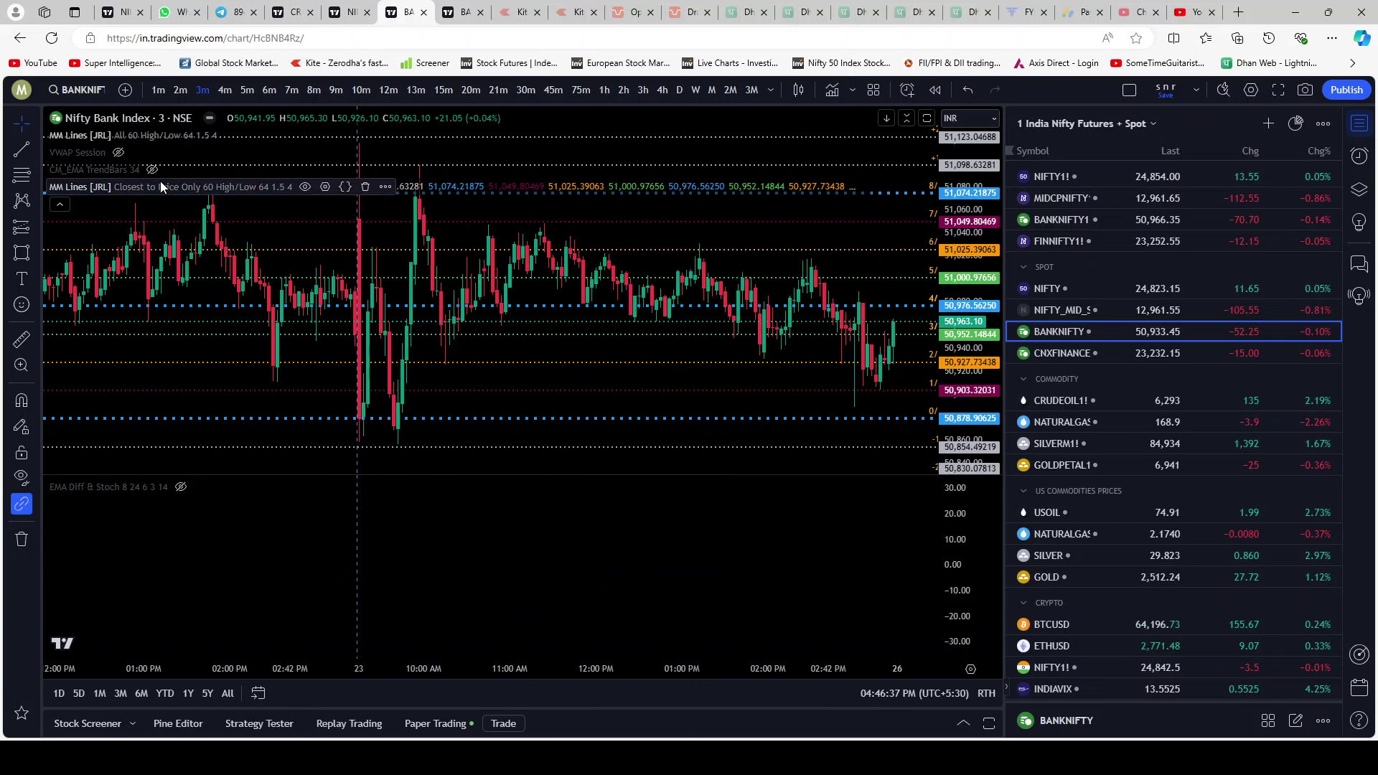
pyautogui.click(366, 187)
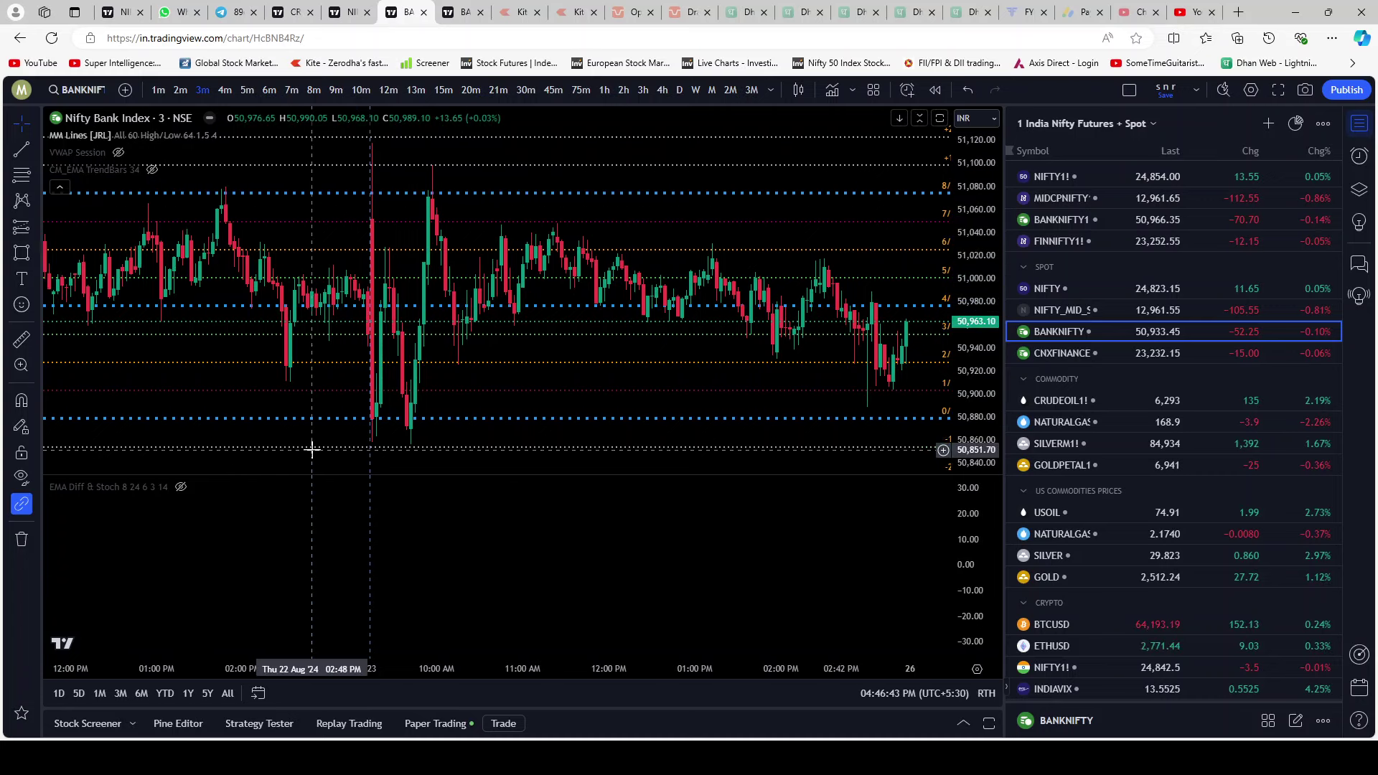
# Step: Reset the MM Lines [JRL] indicator's settings to their defaults and apply them
pyautogui.moveTo(635, 570); pyautogui.dragTo(487, 507)
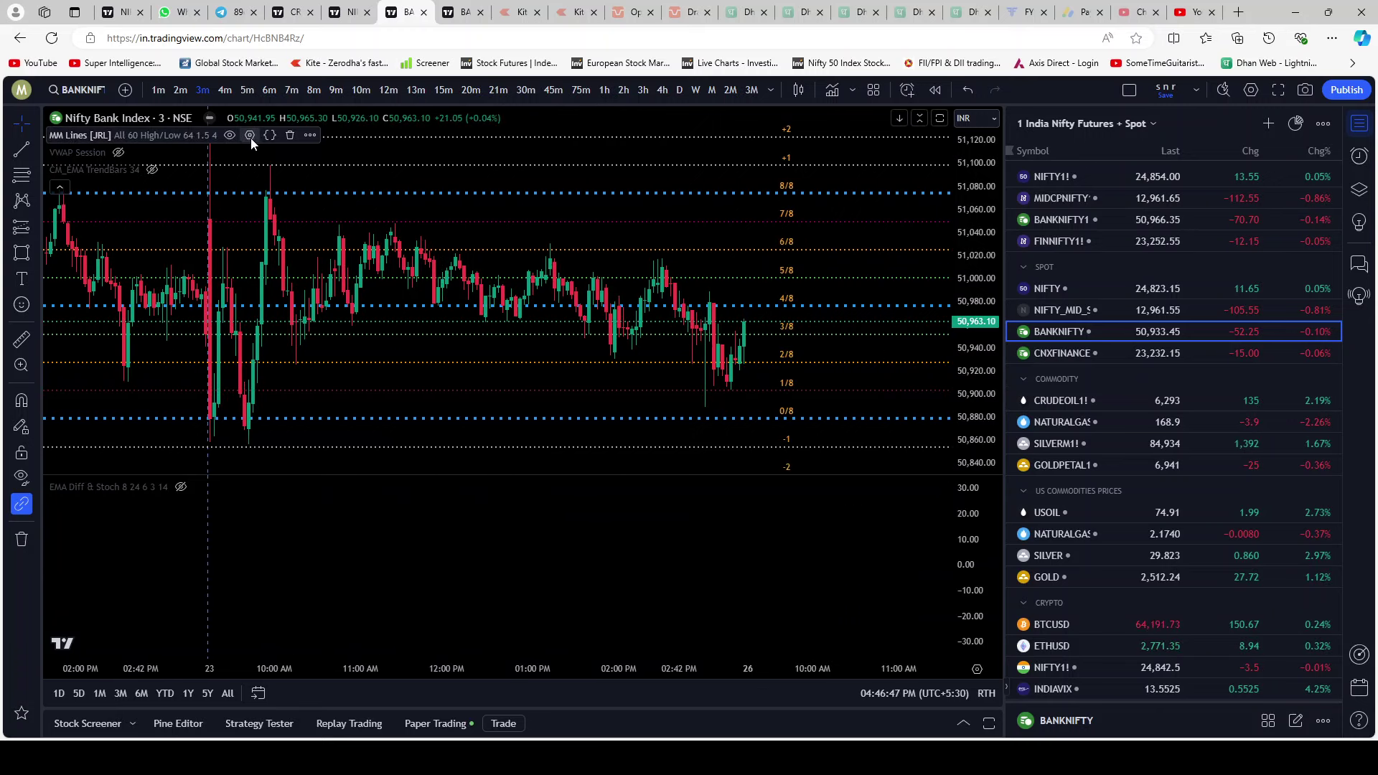
pyautogui.click(250, 136)
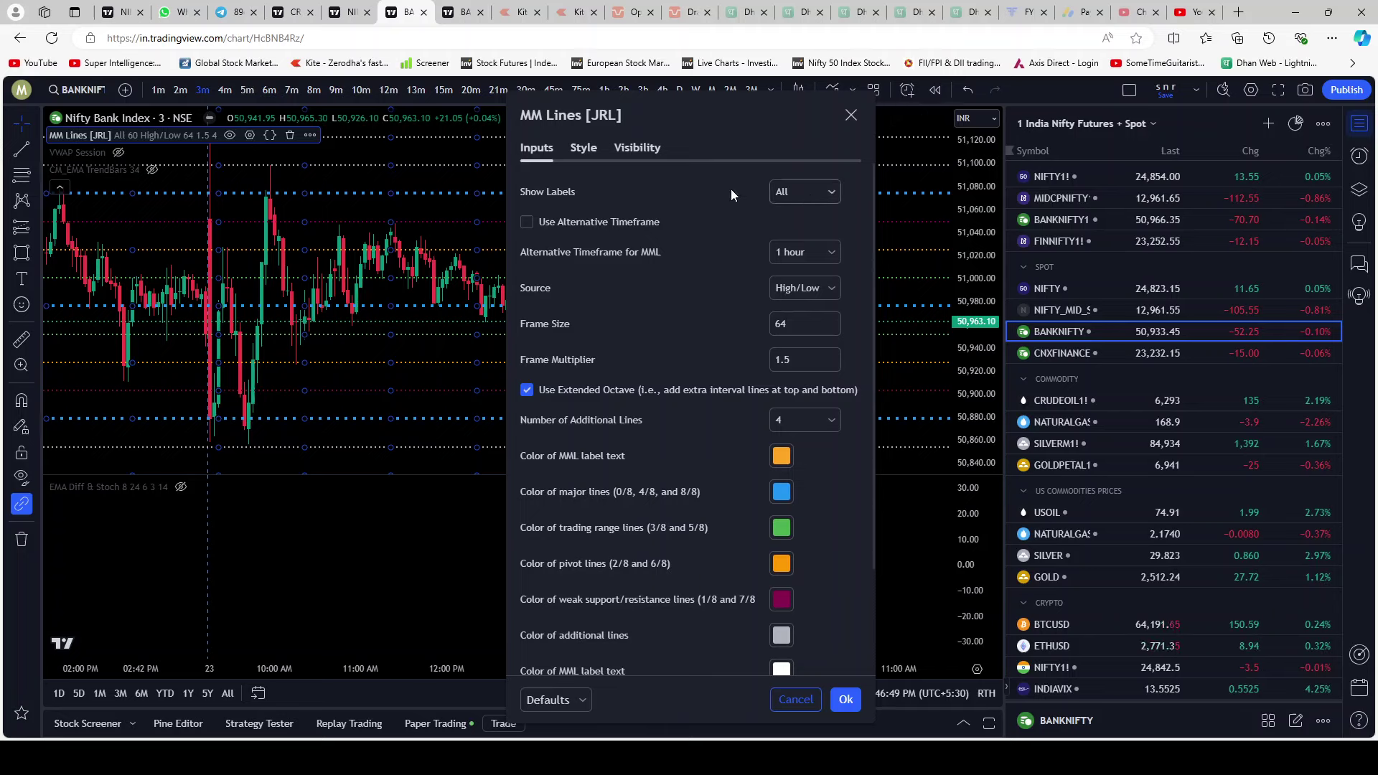
pyautogui.click(812, 196)
pyautogui.click(804, 215)
pyautogui.click(556, 700)
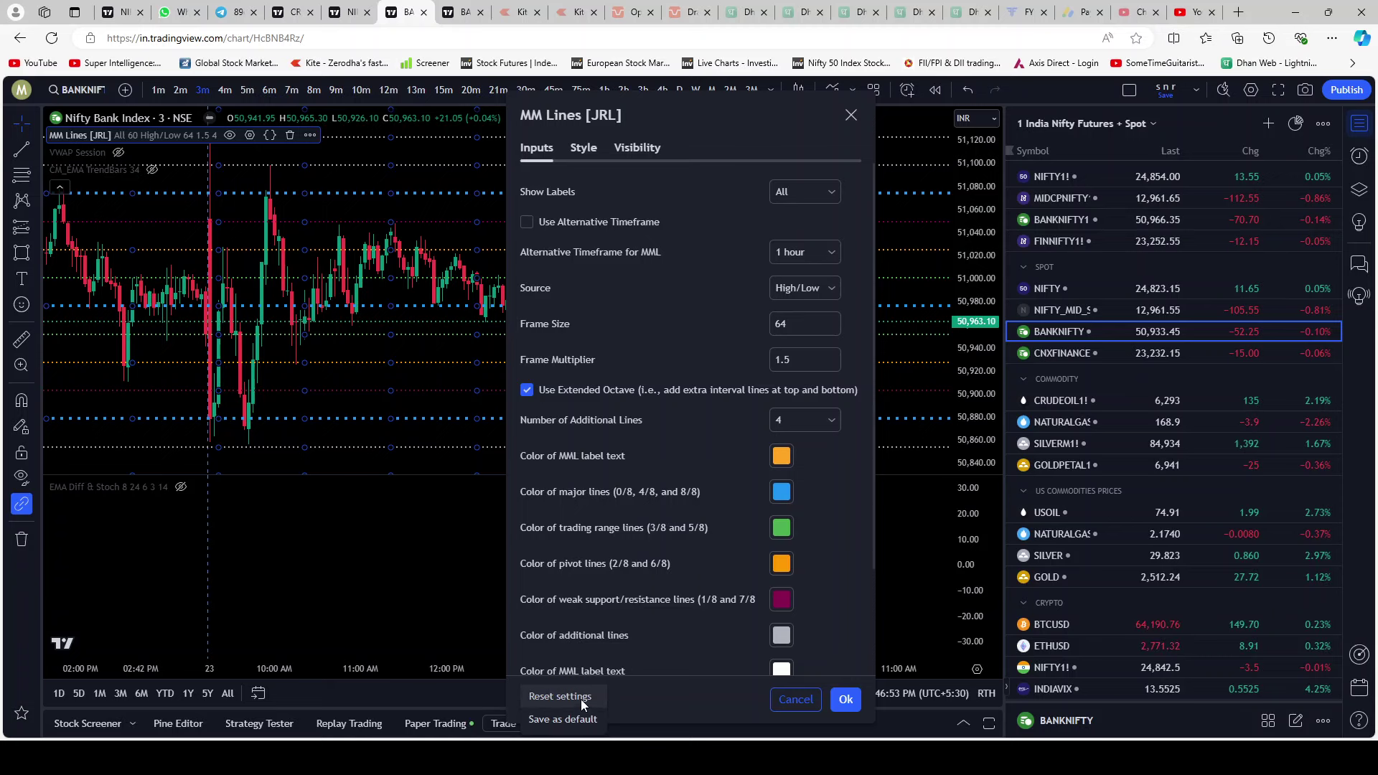
pyautogui.click(582, 697)
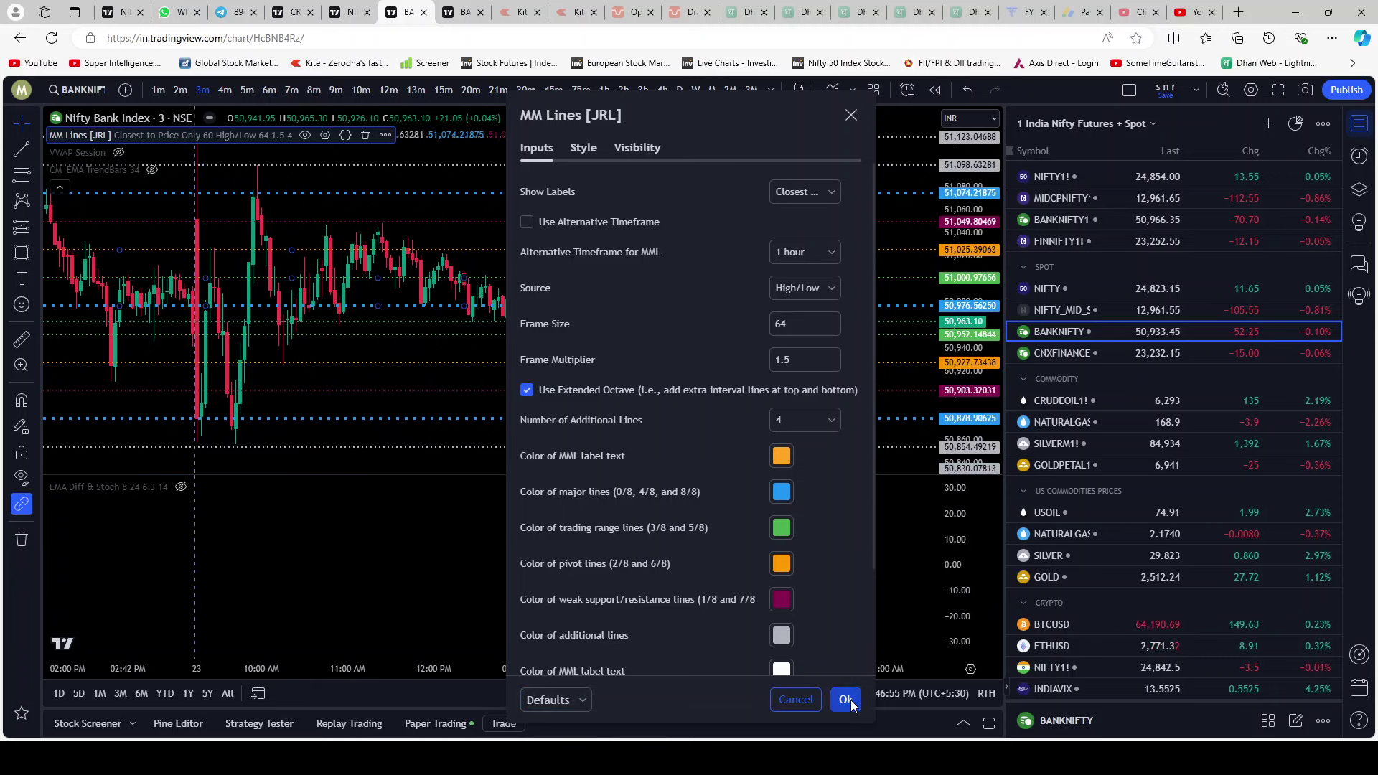
pyautogui.click(847, 701)
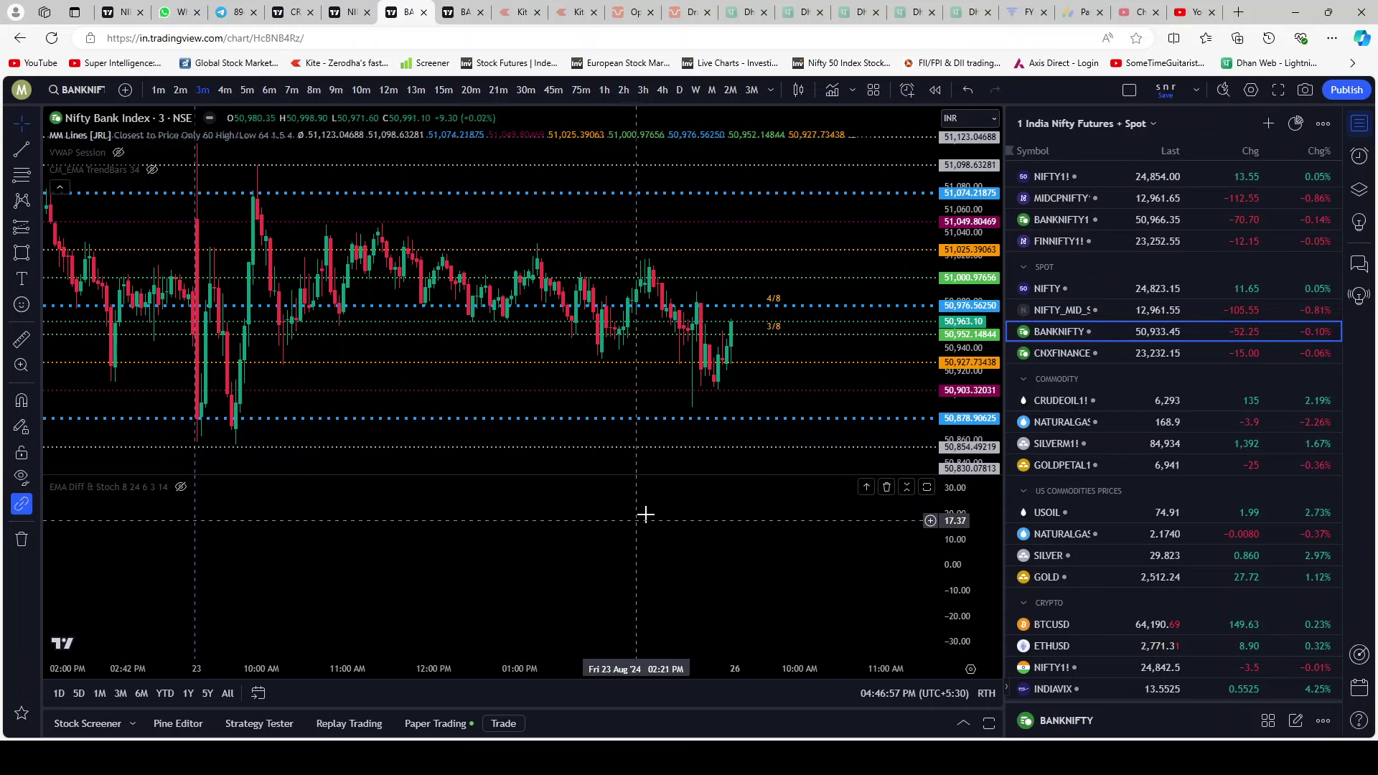
# Step: Turn off the price scale labels and status line values in the MM Lines [JRL] style settings
pyautogui.hscroll(3, 532, 511)
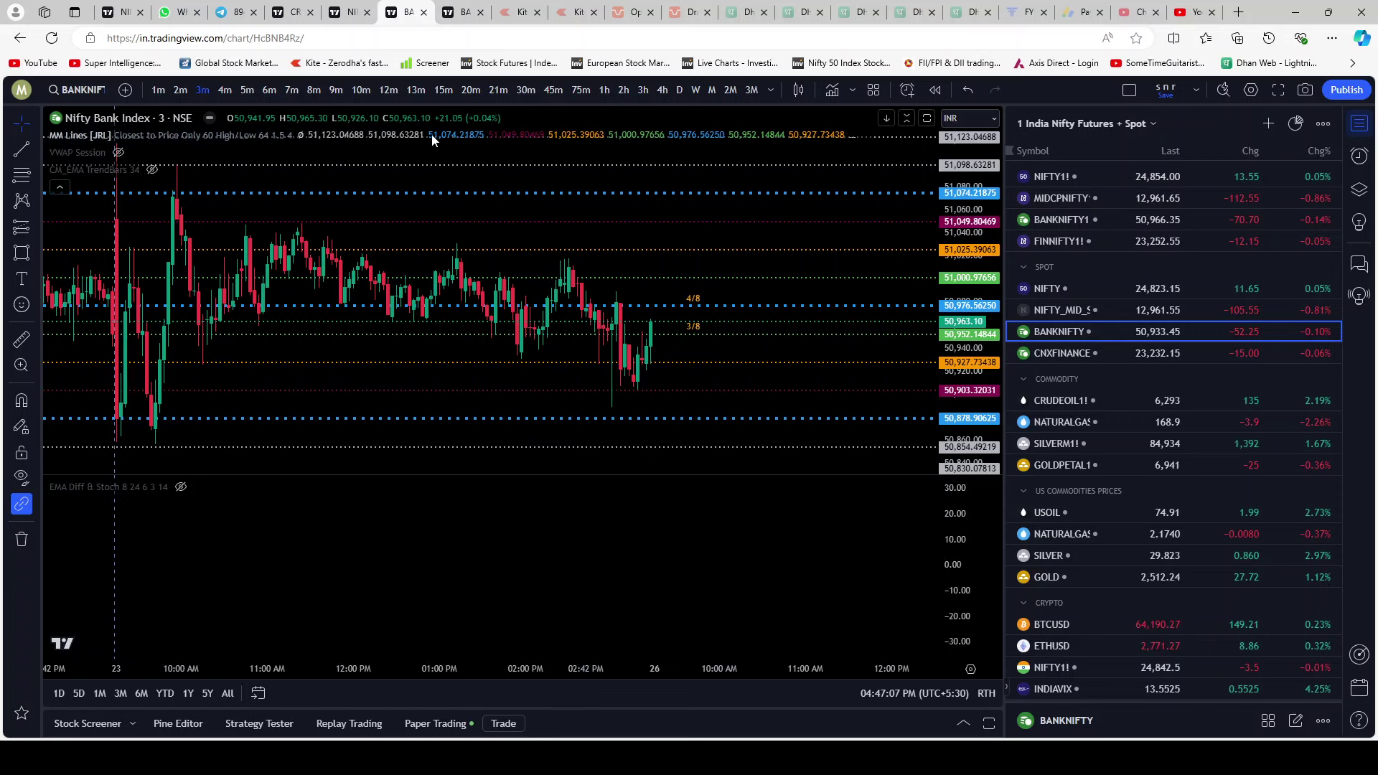
pyautogui.moveTo(261, 138)
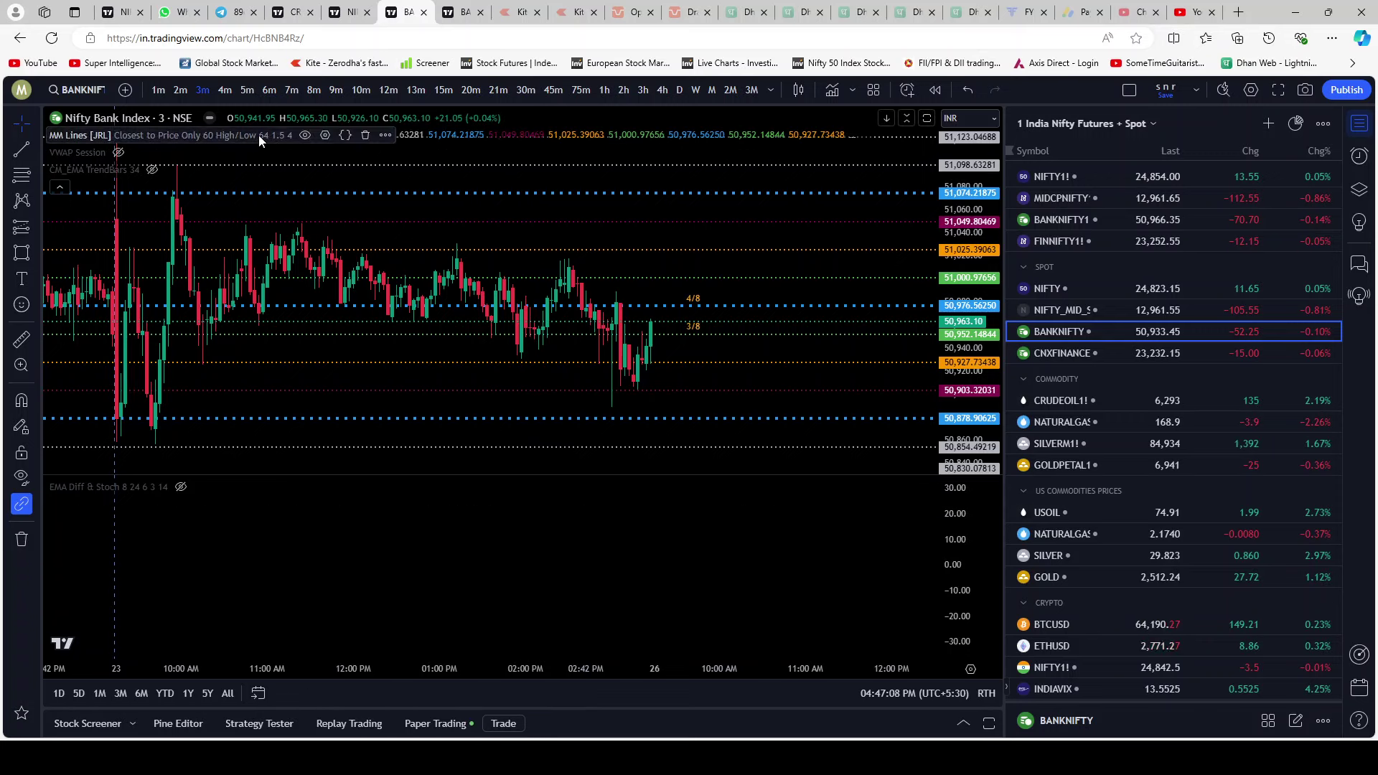
pyautogui.click(324, 137)
pyautogui.scroll(-2, 790, 583)
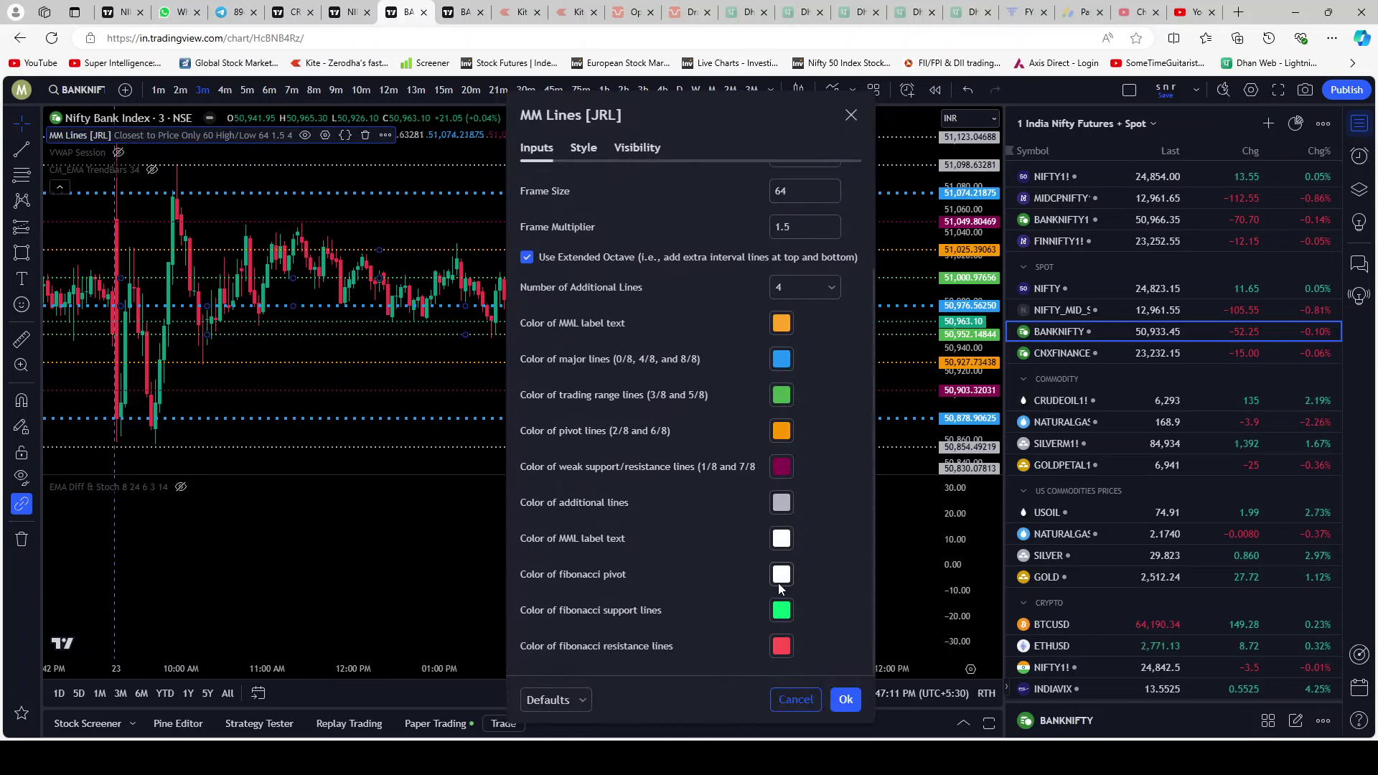
pyautogui.click(587, 152)
pyautogui.scroll(-10, 675, 441)
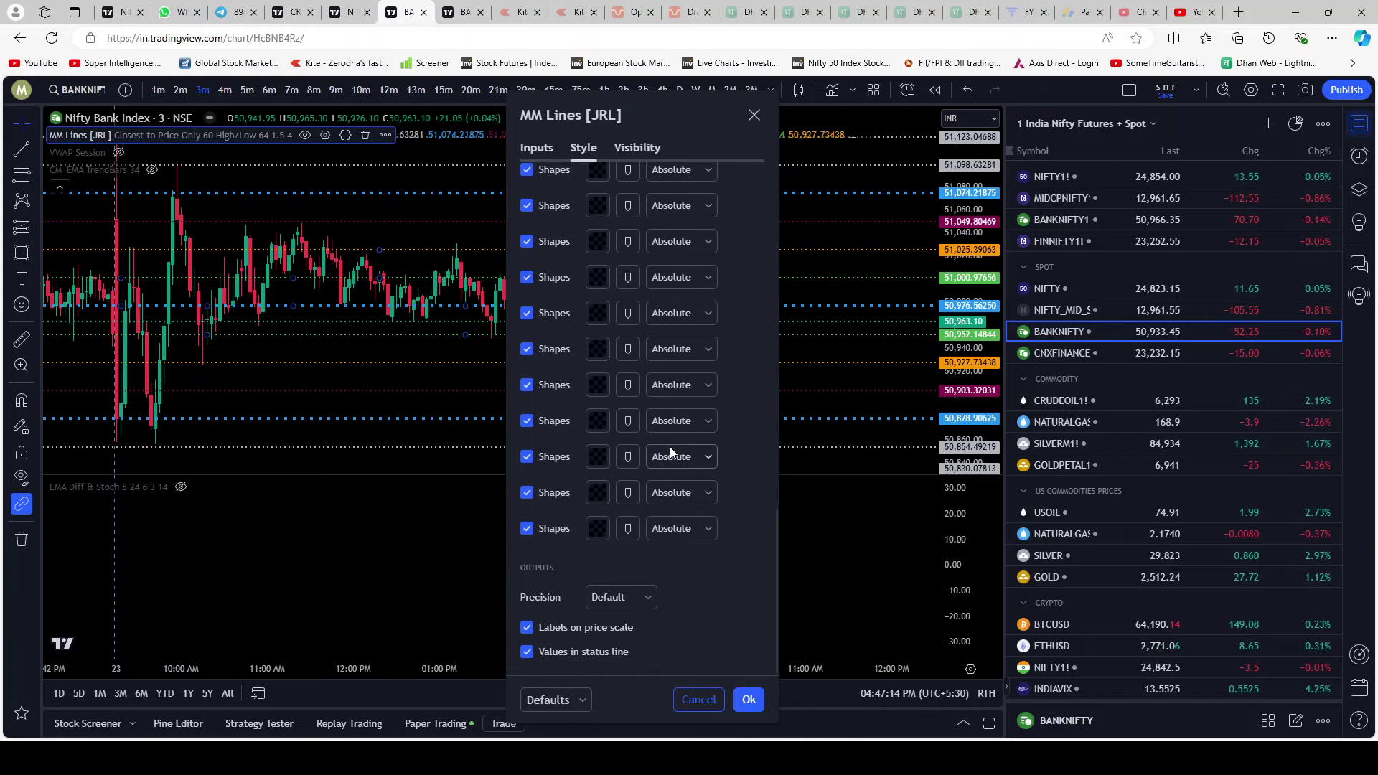
pyautogui.click(527, 628)
pyautogui.click(526, 651)
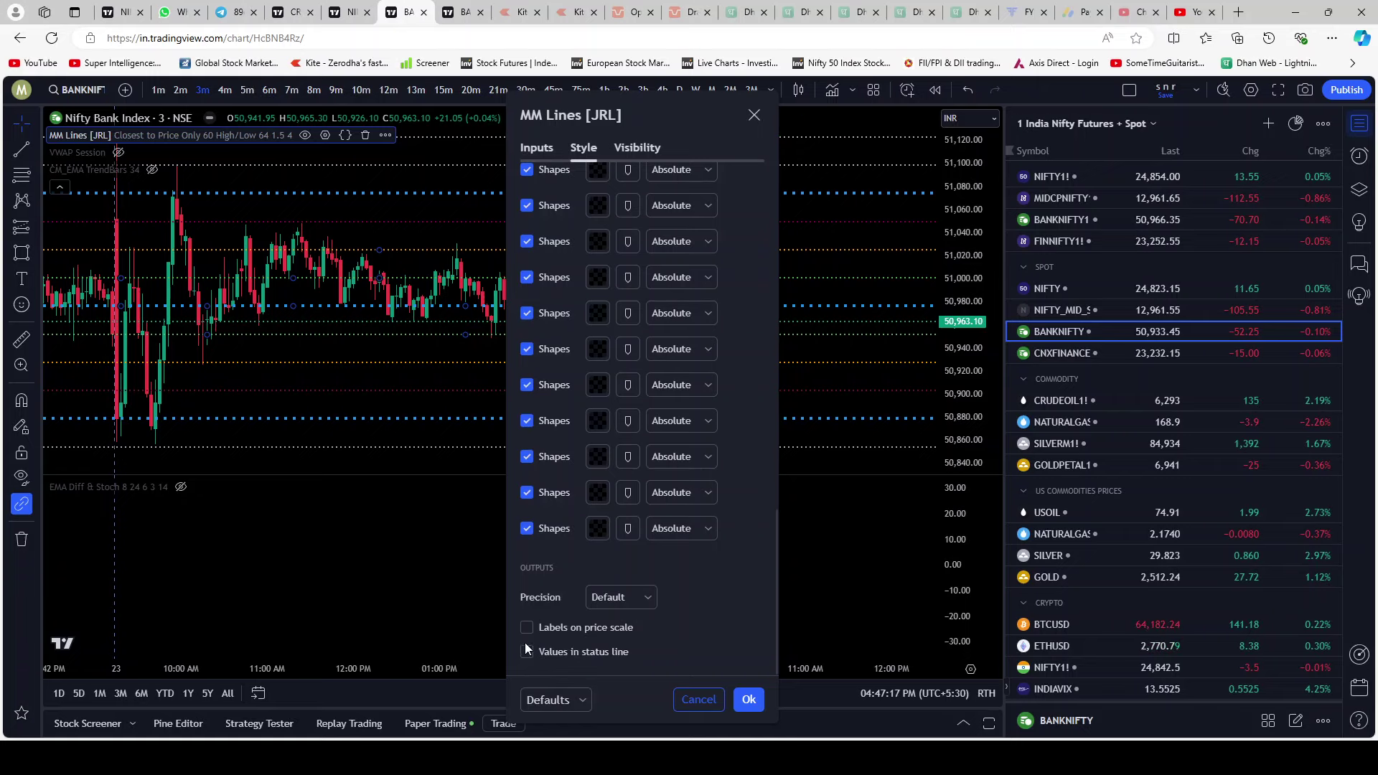
pyautogui.click(749, 700)
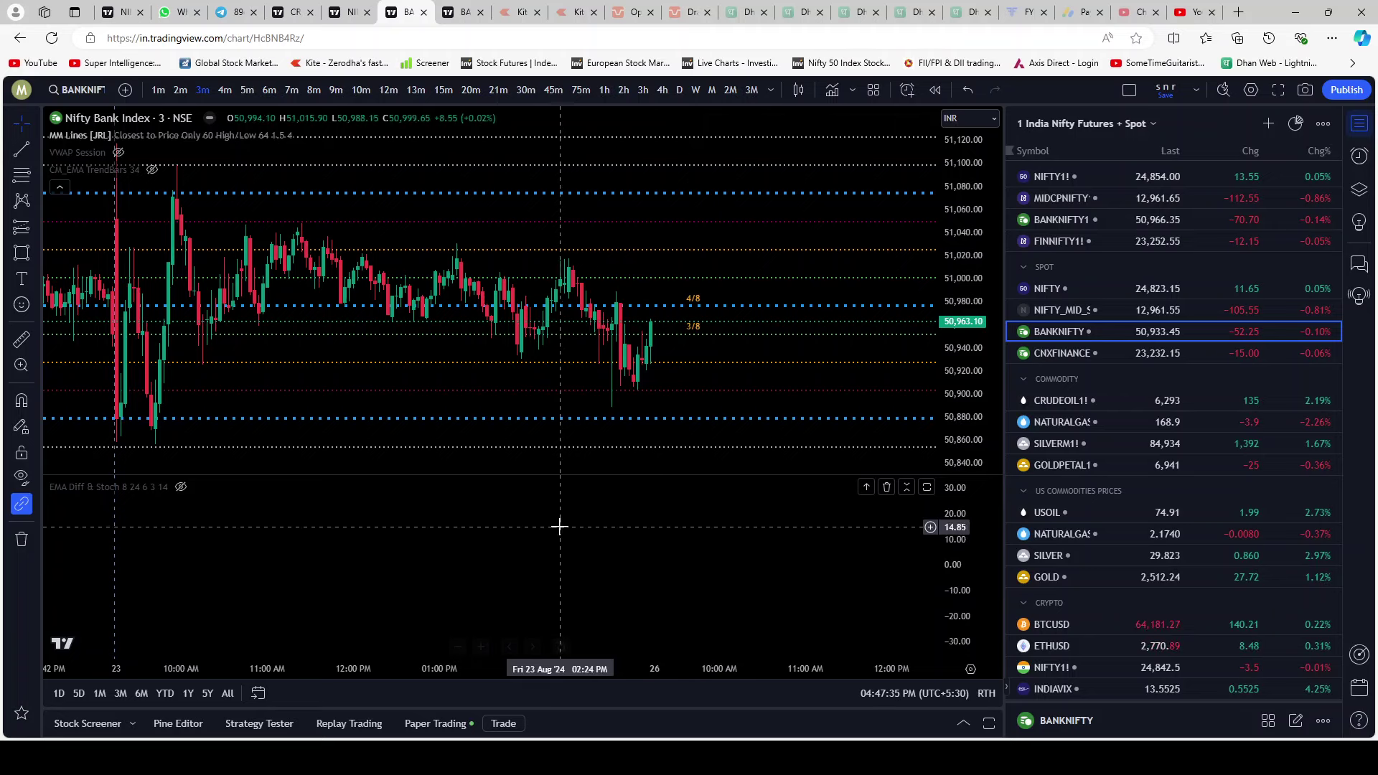
# Step: Read the script description of the MM Lines [JRL] indicator and return to the chart
pyautogui.moveTo(339, 137)
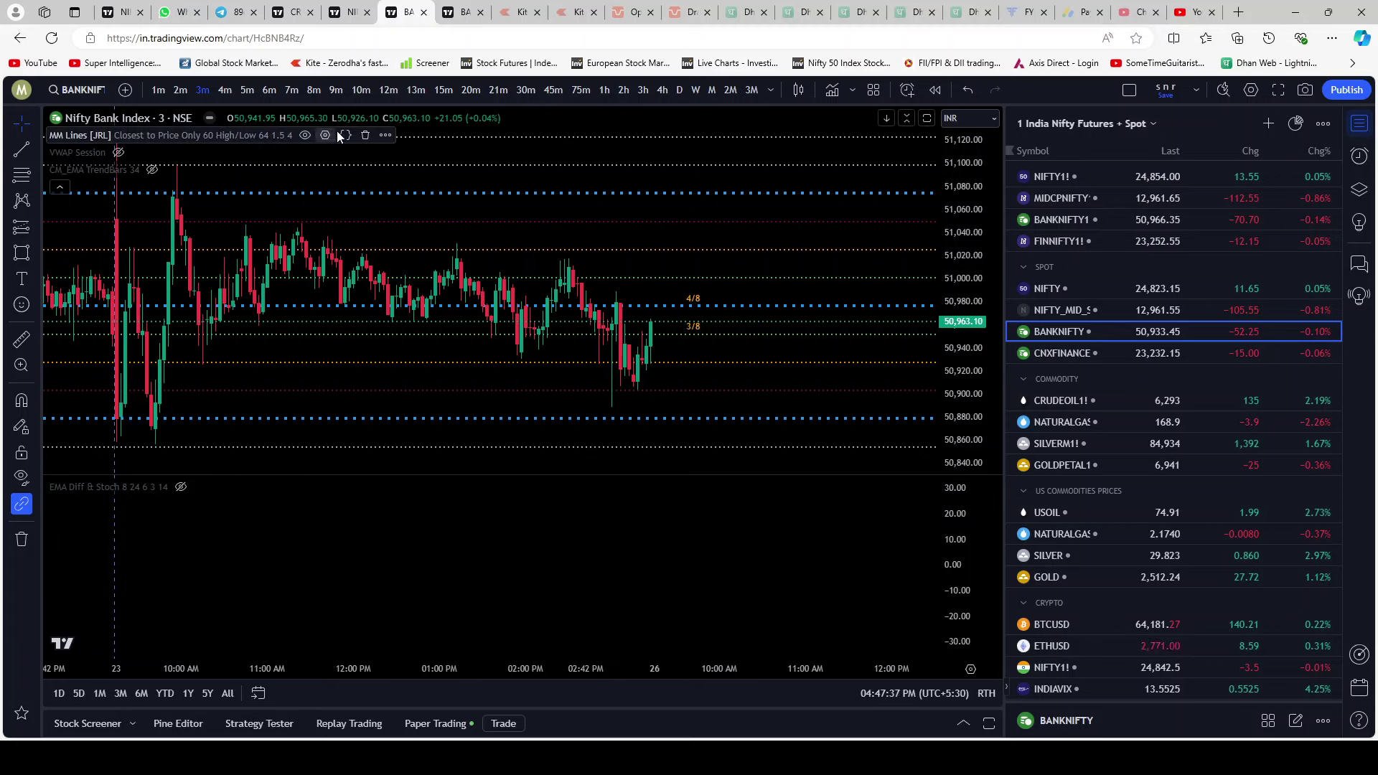
pyautogui.click(386, 137)
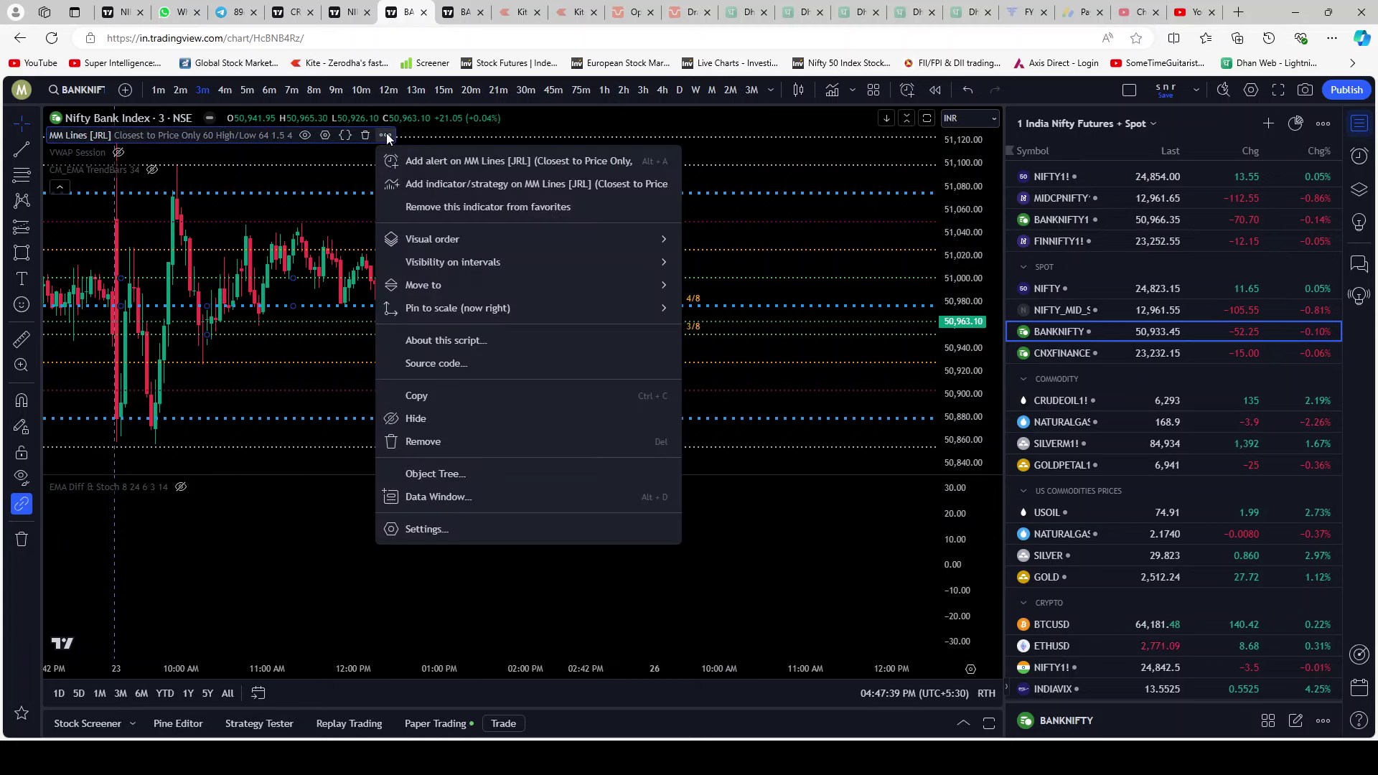
pyautogui.click(490, 338)
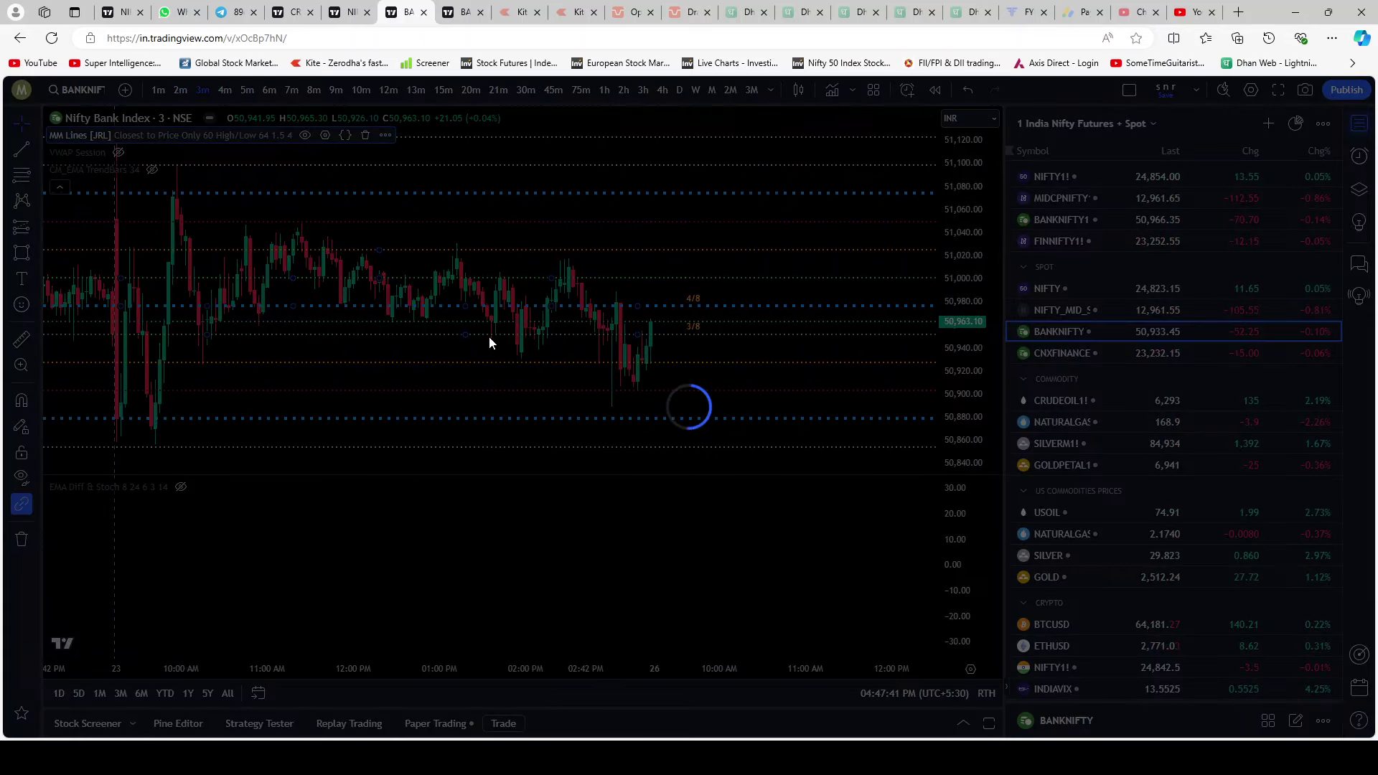
pyautogui.scroll(-9, 1218, 388)
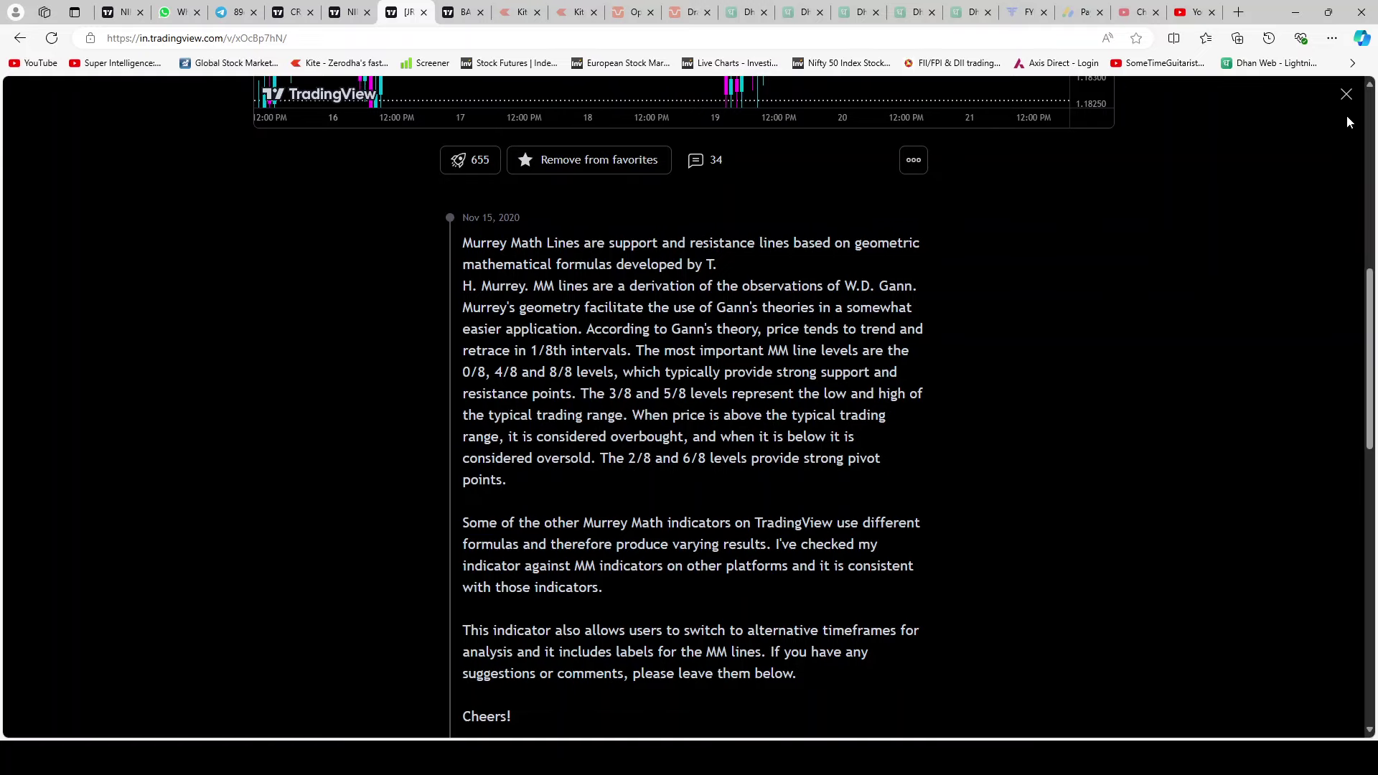
pyautogui.click(1346, 94)
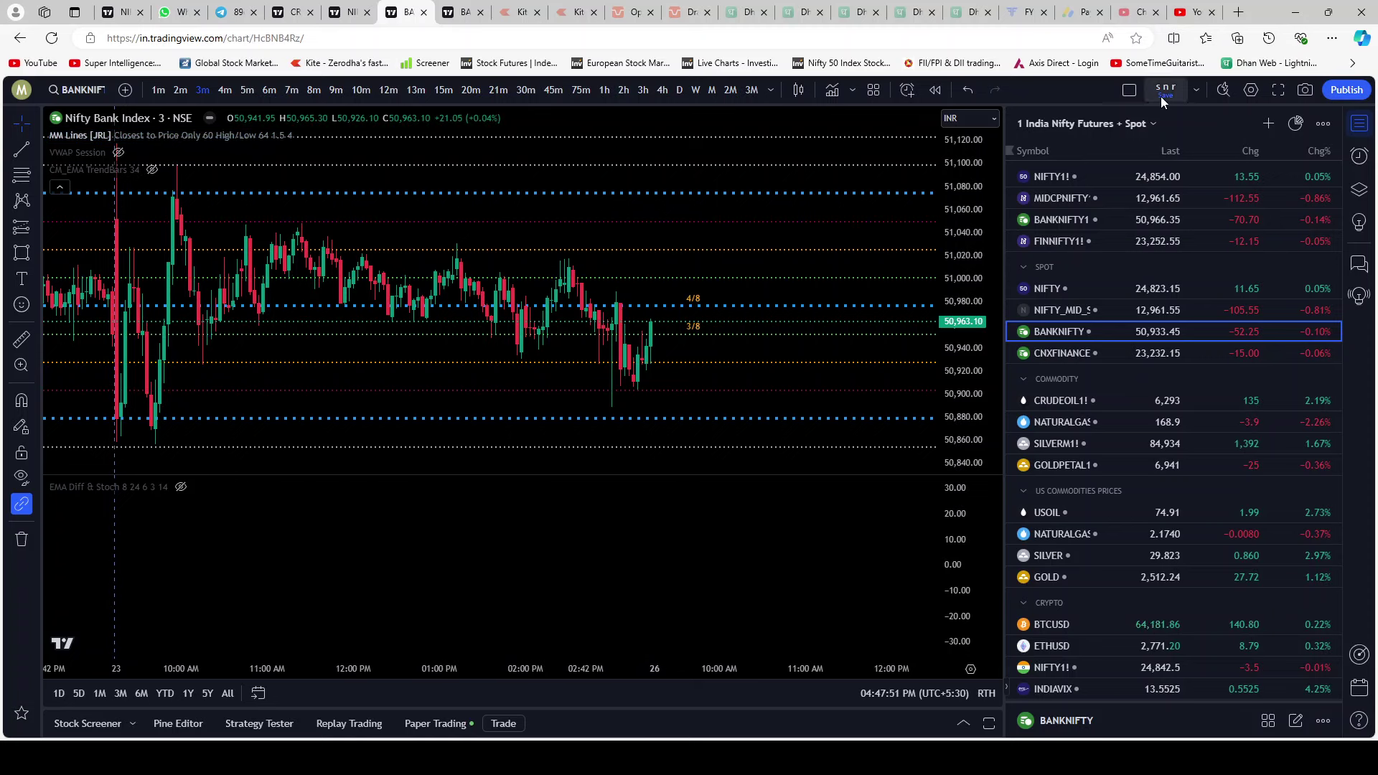
# Step: Open the MM Lines [JRL] script description from the BANKNIFTY futures chart in the "s n r copy" layout
pyautogui.click(448, 16)
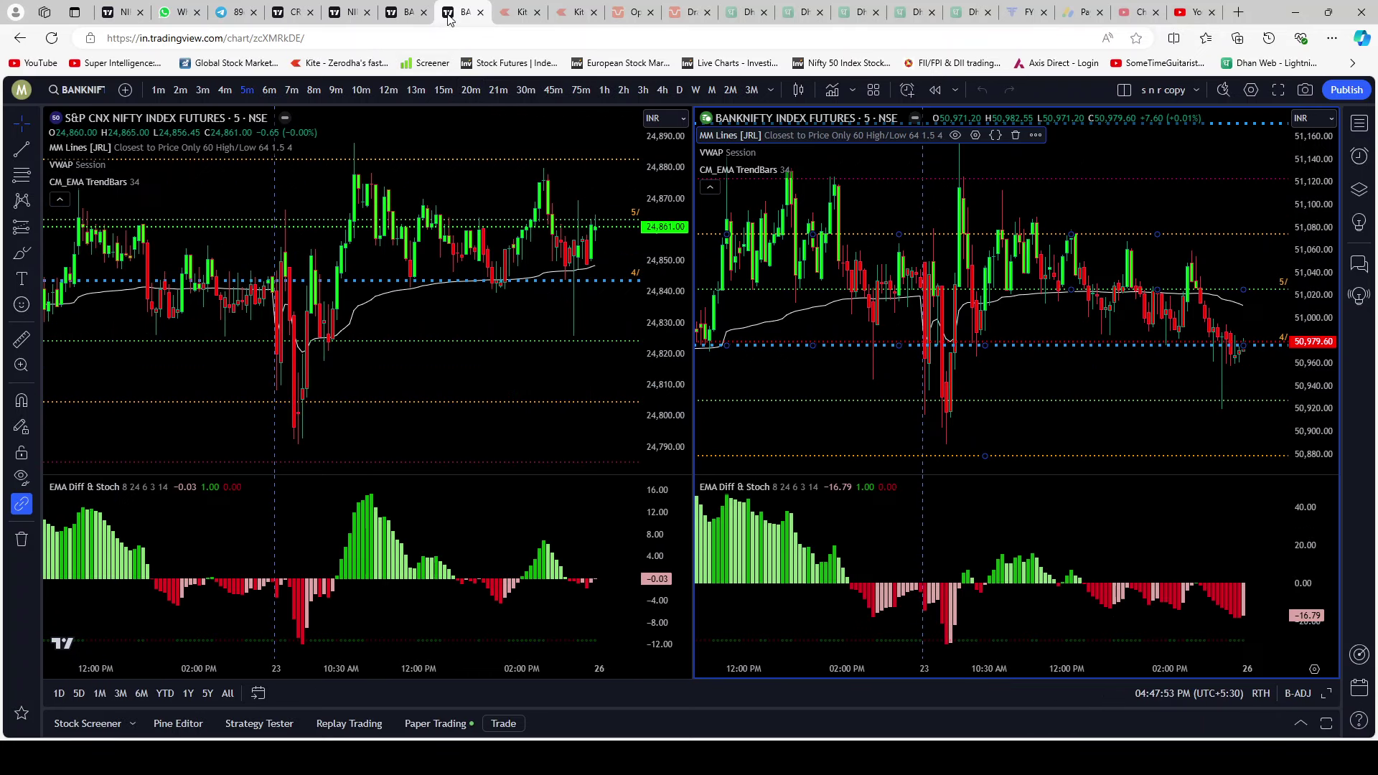
pyautogui.click(1044, 136)
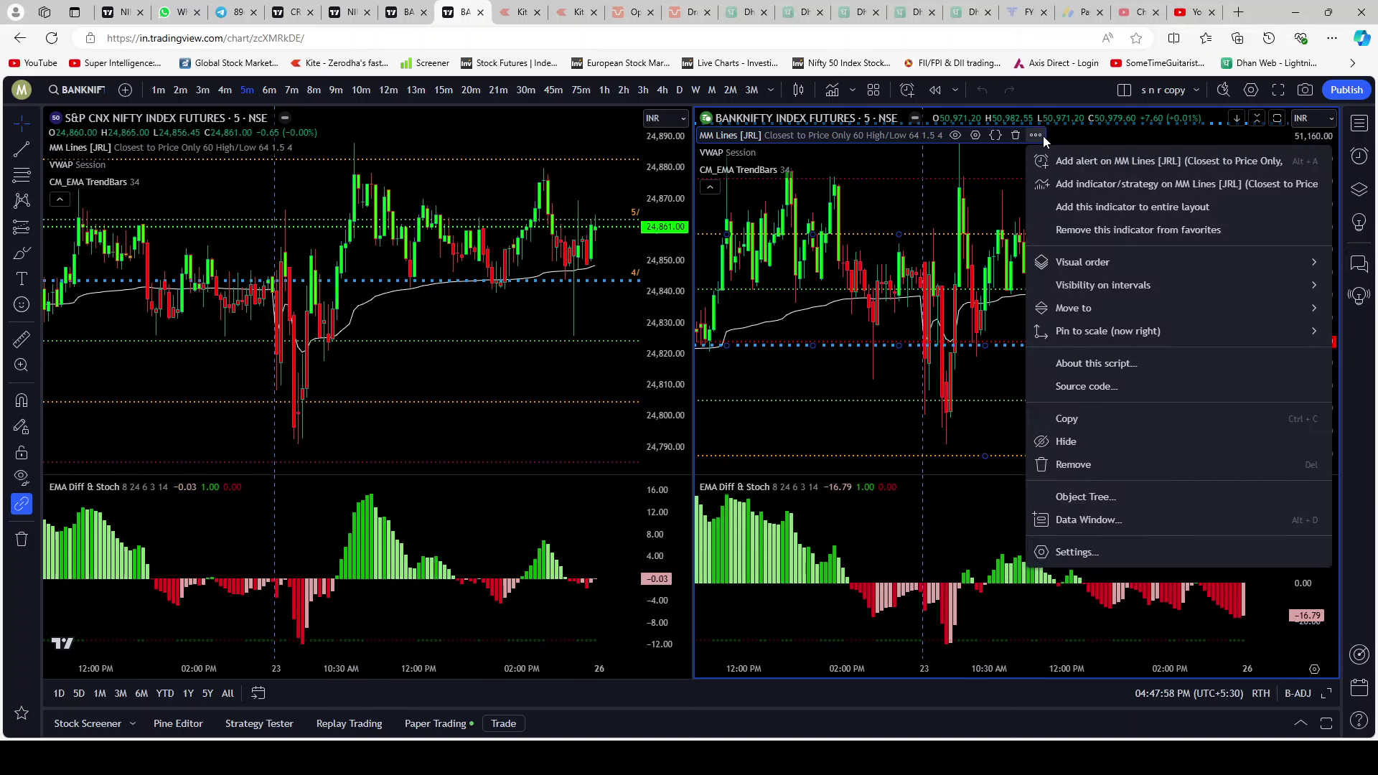
pyautogui.click(1102, 357)
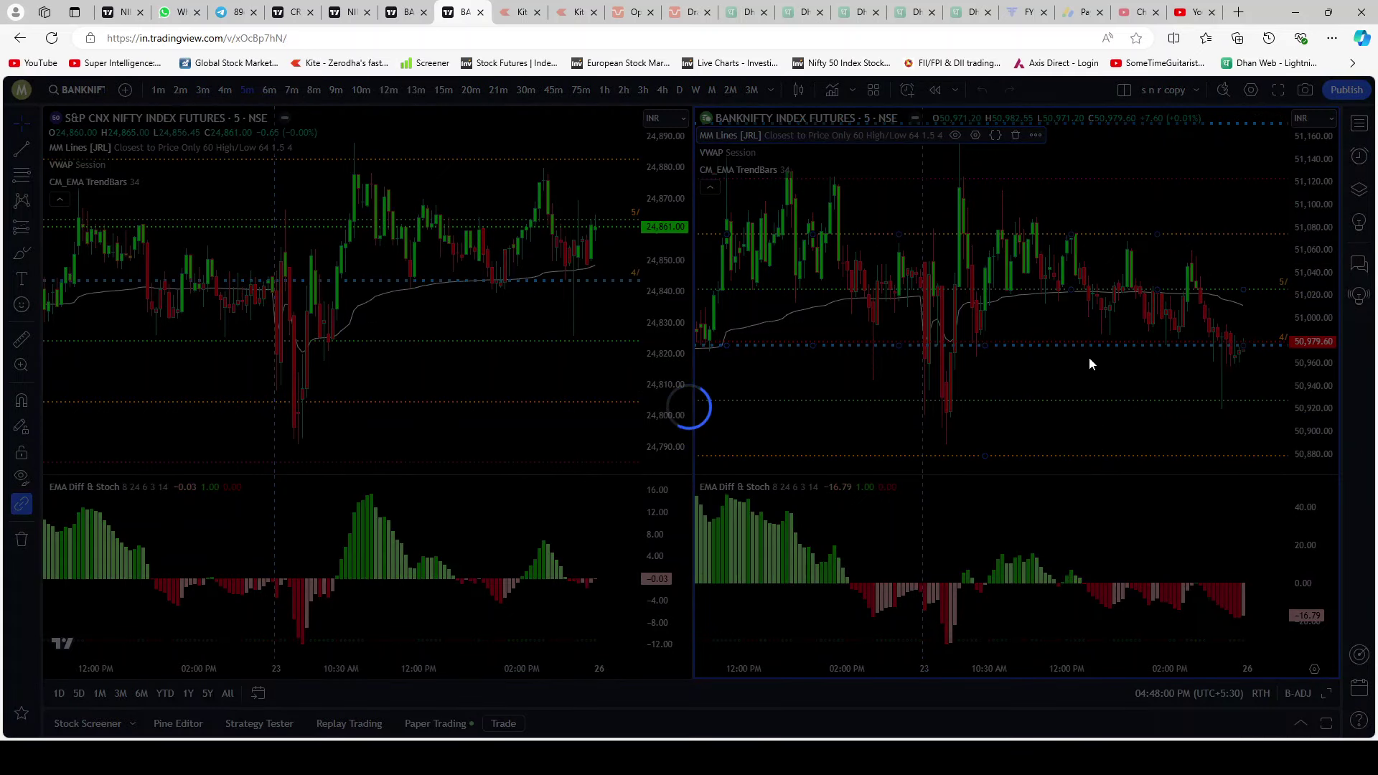
pyautogui.scroll(-8, 1274, 298)
pyautogui.scroll(-2, 1276, 300)
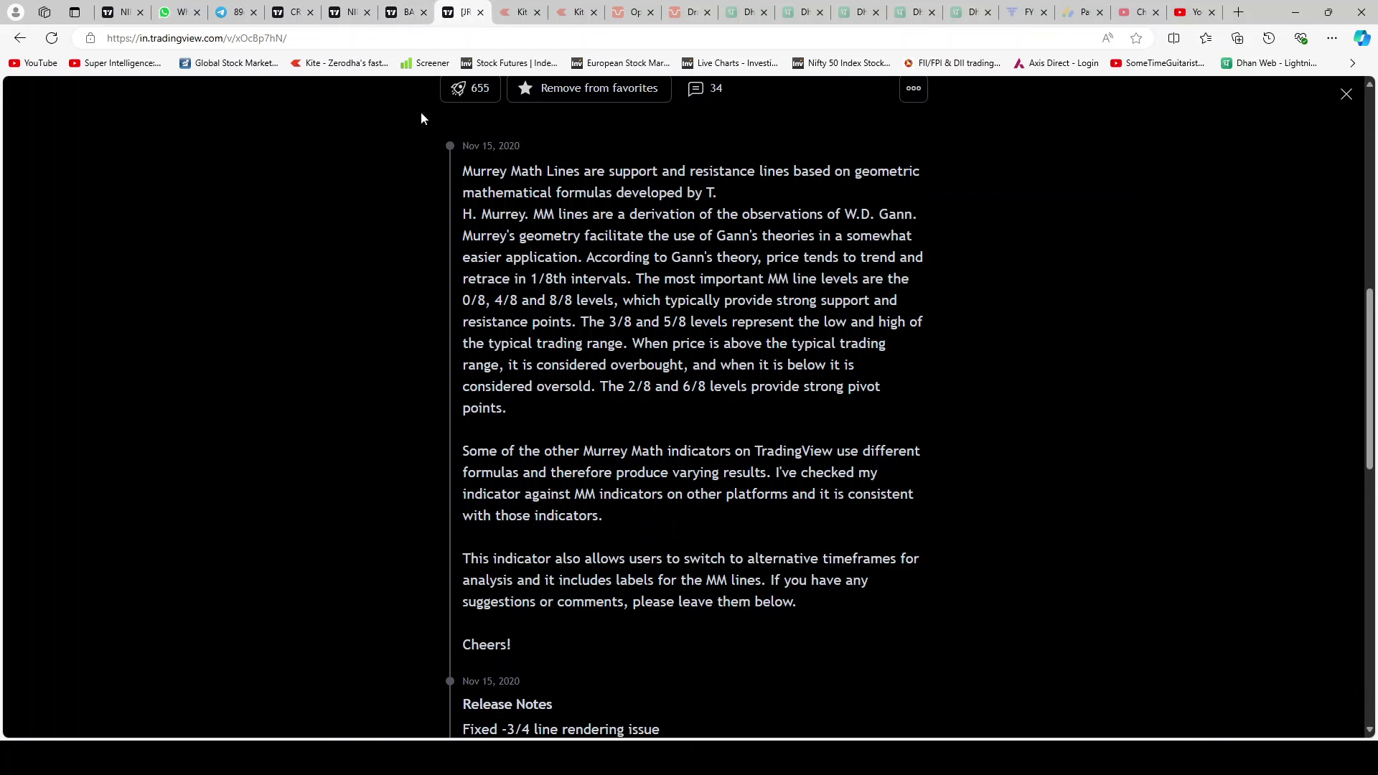
# Step: Compare the Nifty Bank Index chart with the Murrey Math Lines description, finishing on the chart
pyautogui.click(407, 15)
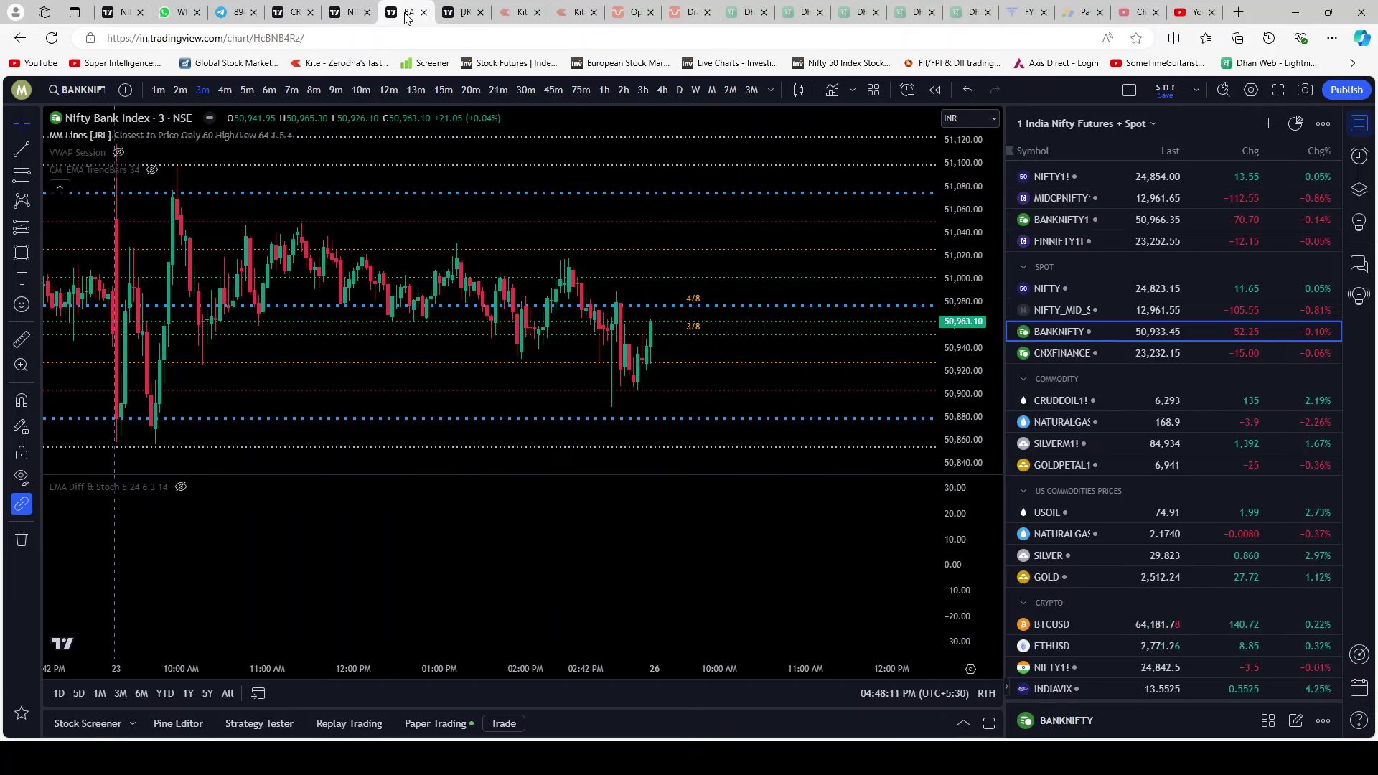
pyautogui.click(463, 12)
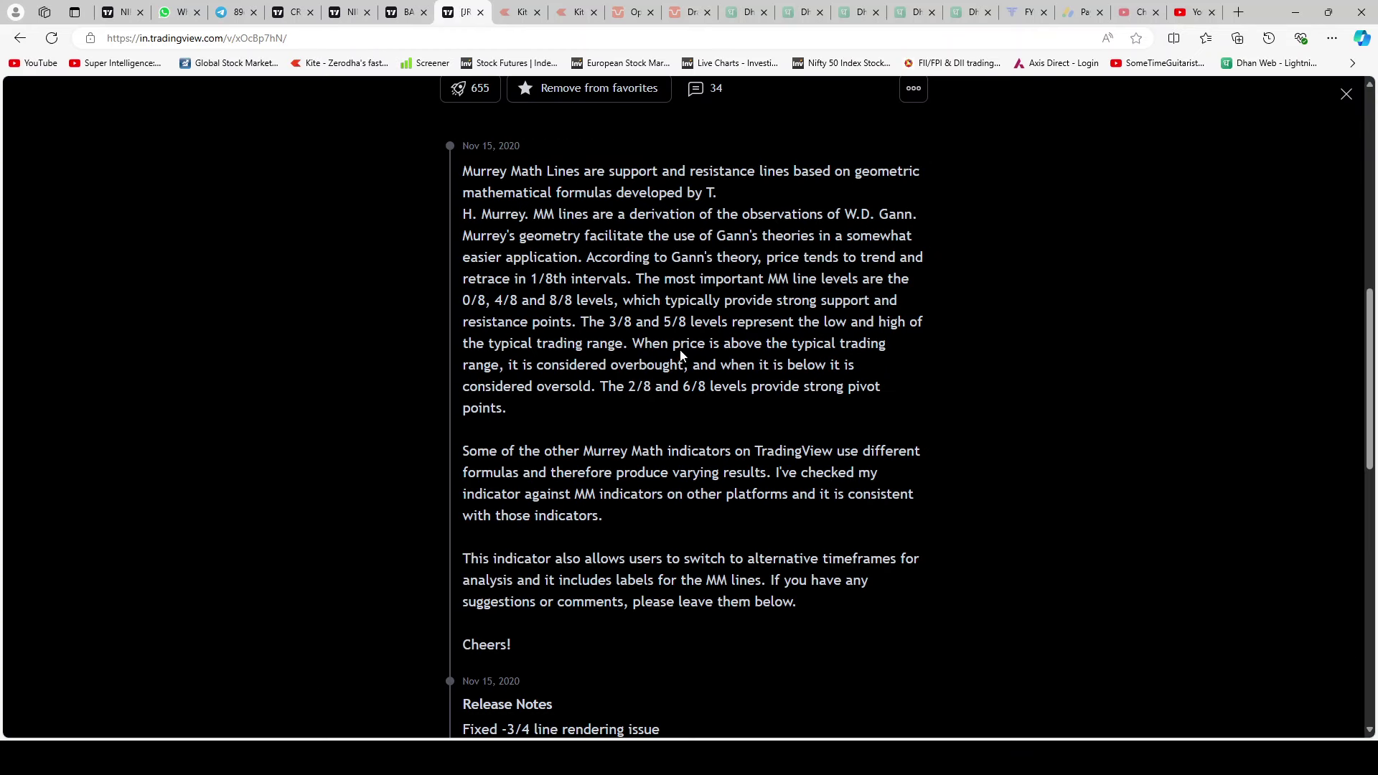
pyautogui.click(413, 18)
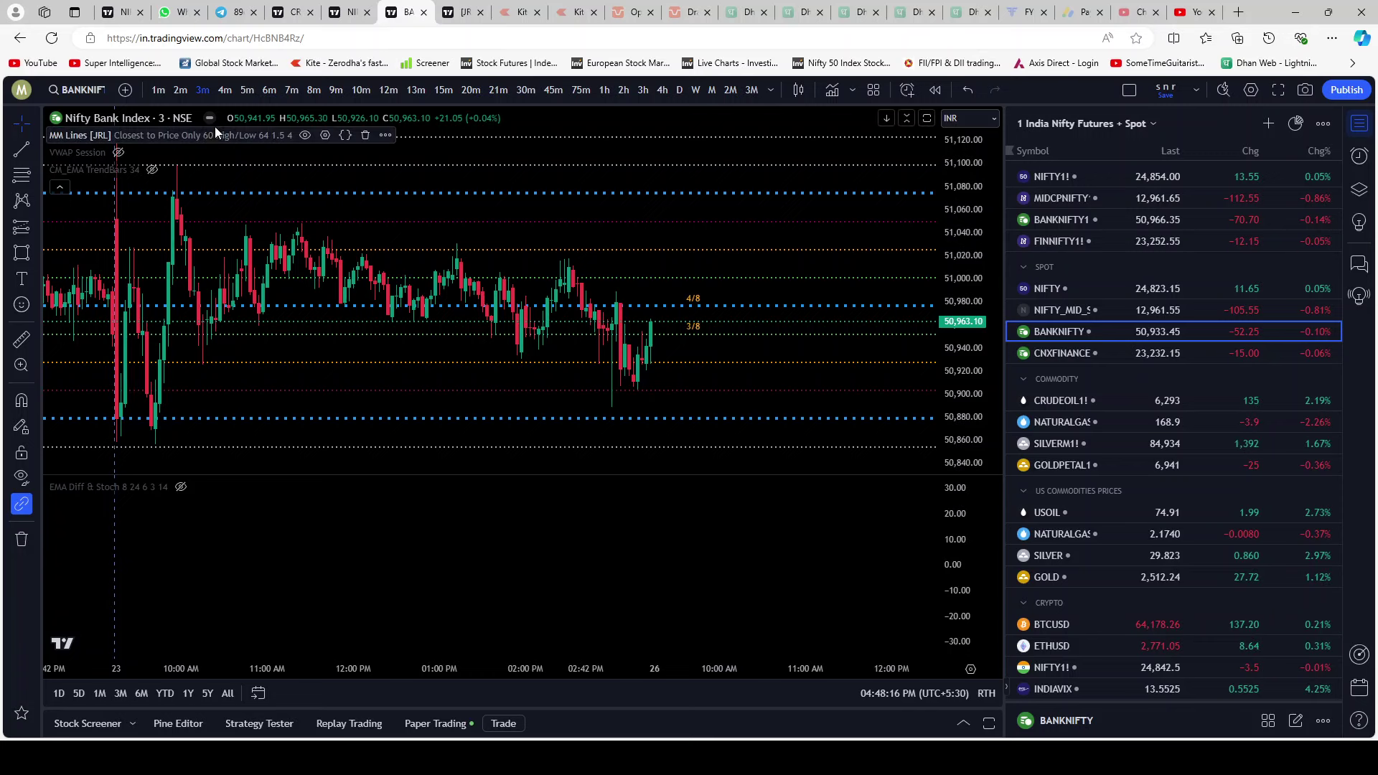
# Step: Set Show Labels to All in the MM Lines [JRL] inputs and move the settings aside to uncover the line labels
pyautogui.click(326, 136)
pyautogui.click(583, 151)
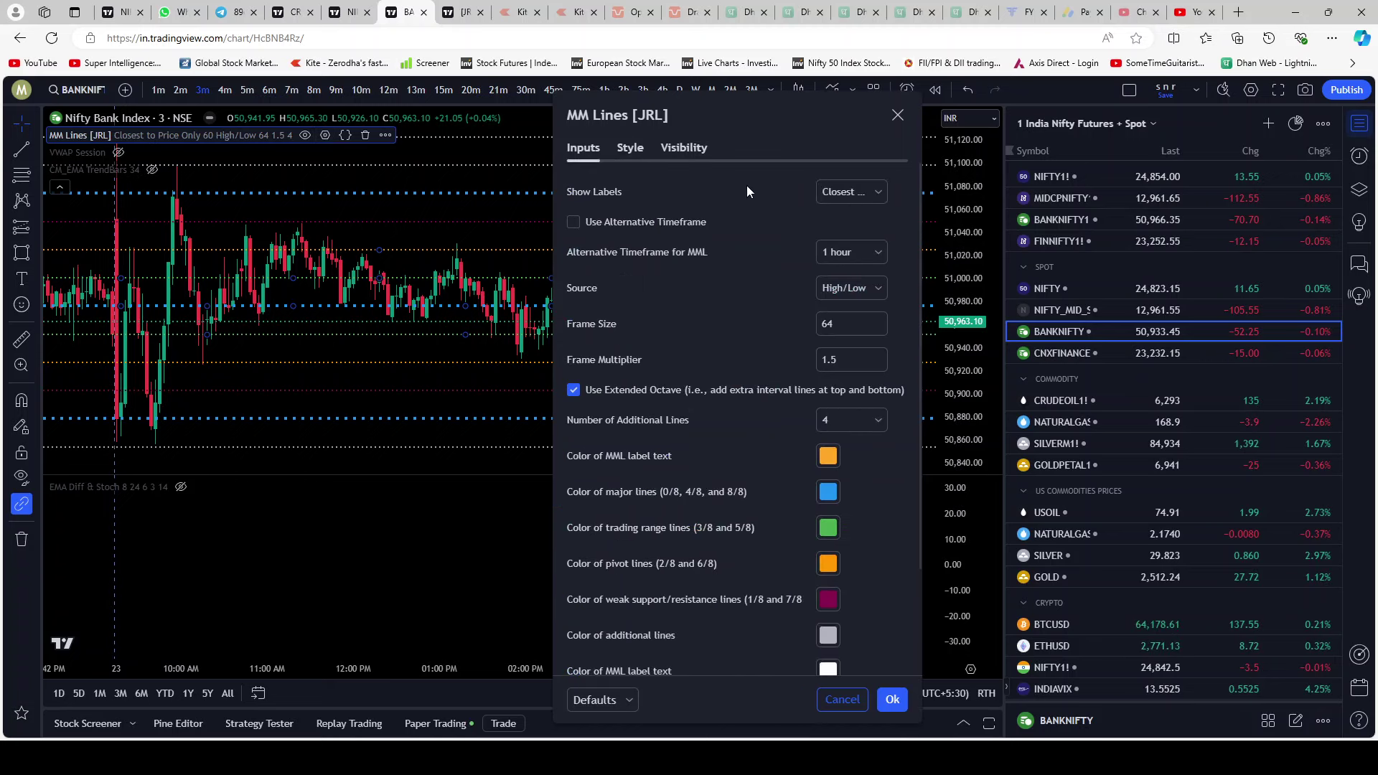
pyautogui.click(877, 192)
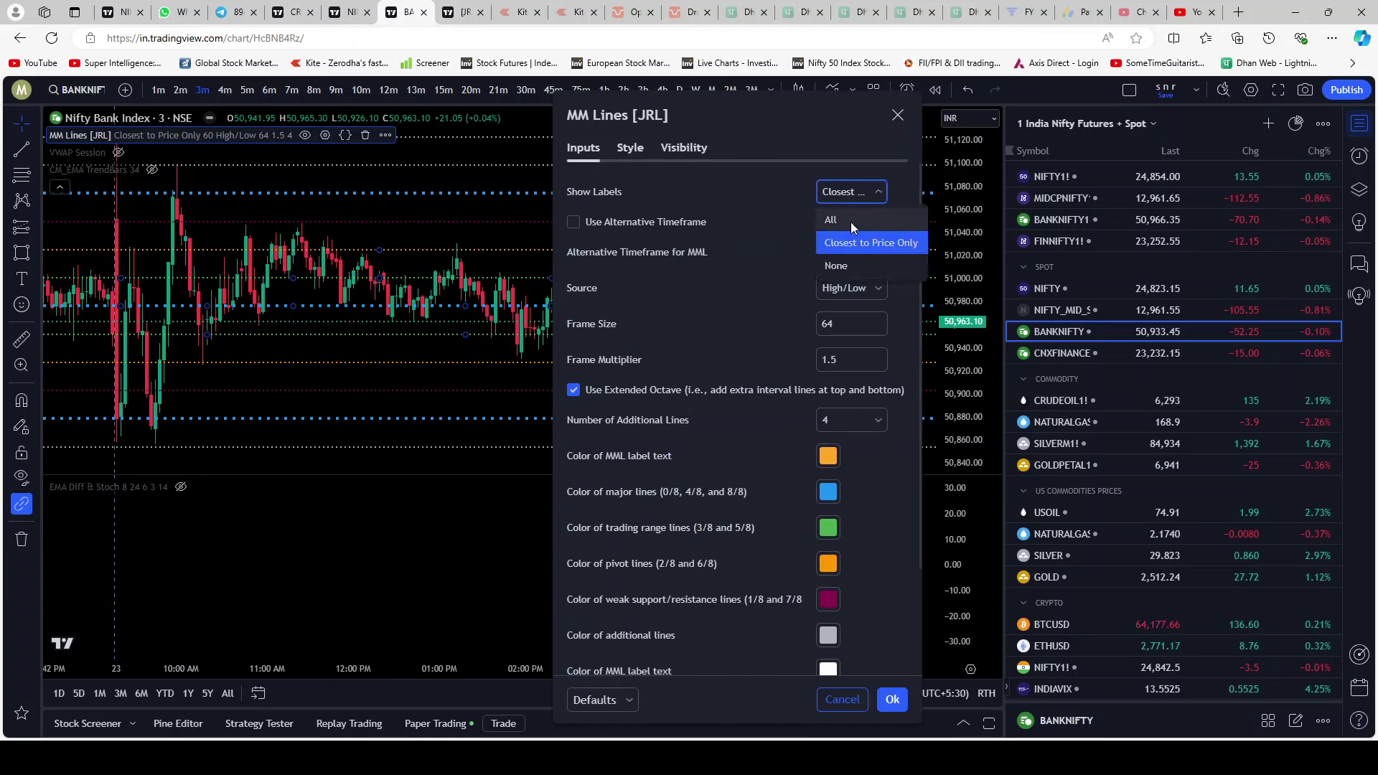
pyautogui.click(830, 220)
pyautogui.moveTo(732, 115); pyautogui.dragTo(388, 89)
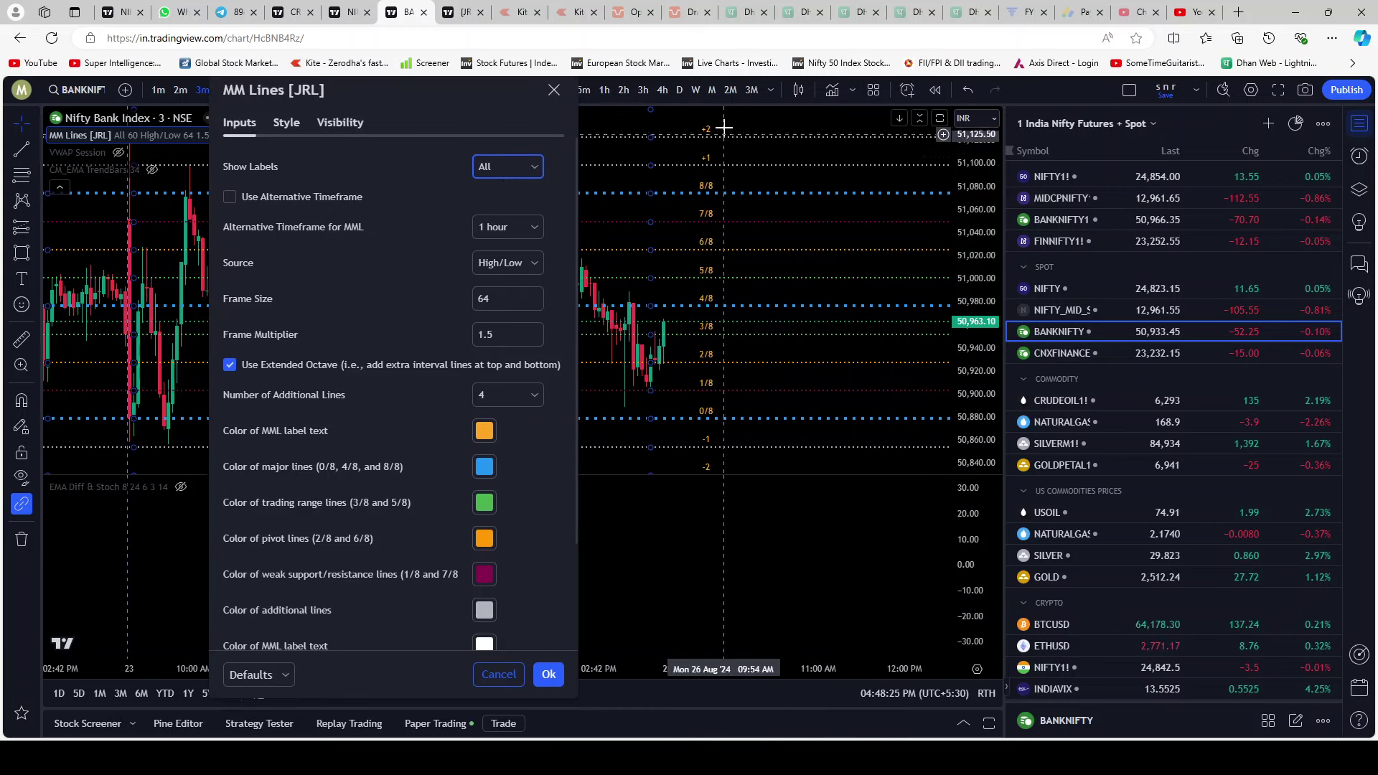
# Step: Switch Show Labels to Closest to Price Only for comparison, then set it back to All and apply the MM Lines [JRL] settings
pyautogui.click(494, 167)
pyautogui.click(494, 212)
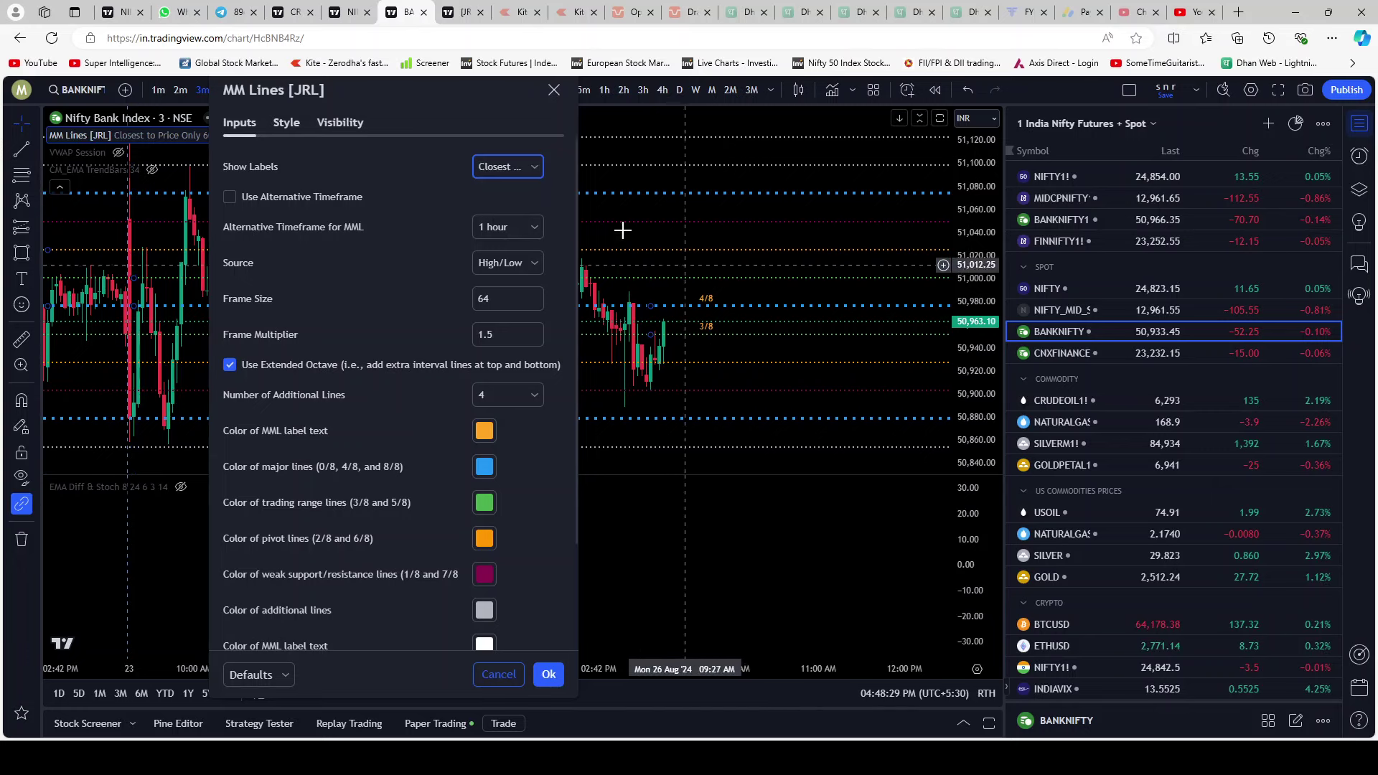
pyautogui.click(508, 165)
pyautogui.click(504, 191)
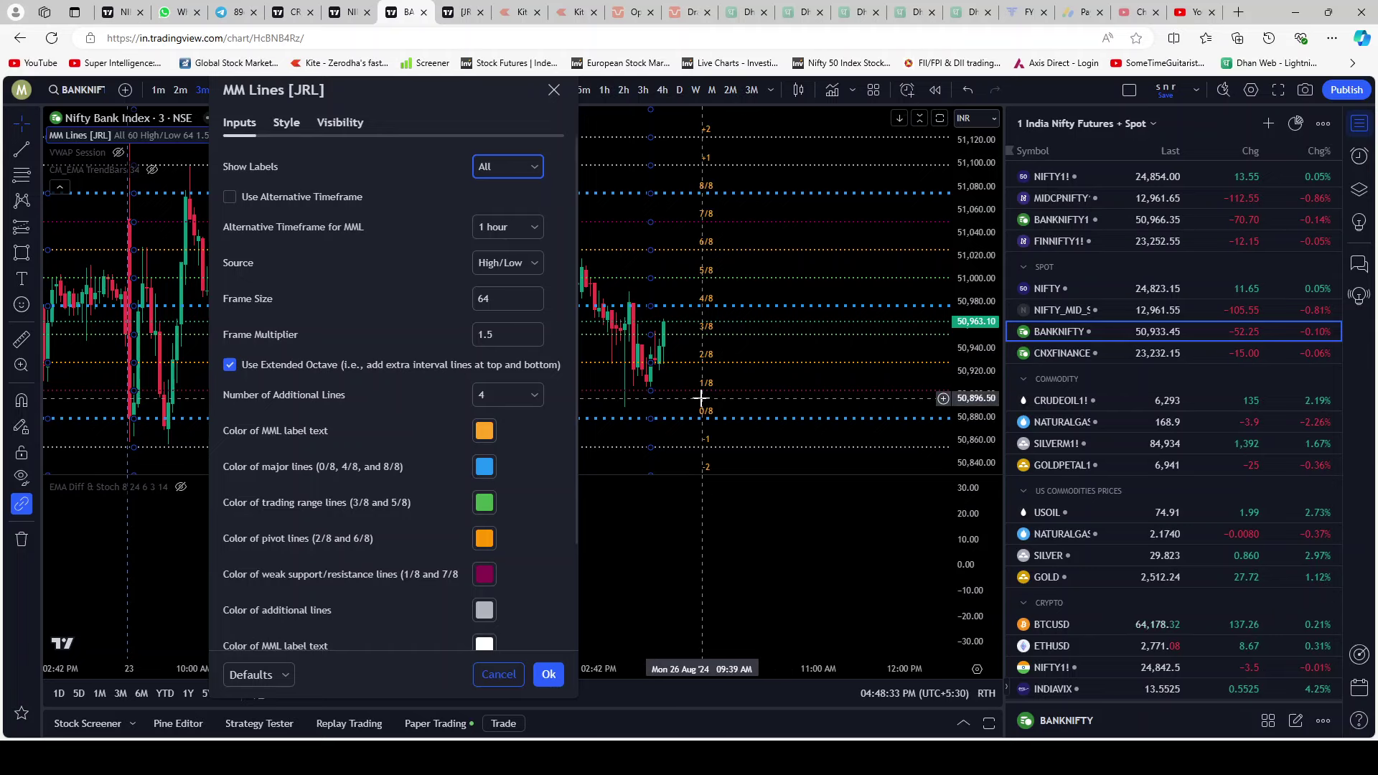
pyautogui.click(548, 674)
# Step: Examine the labelled levels on the Nifty Bank Index chart and read how the script description explains the 1/8th intervals and key lines
pyautogui.hscroll(2, 682, 562)
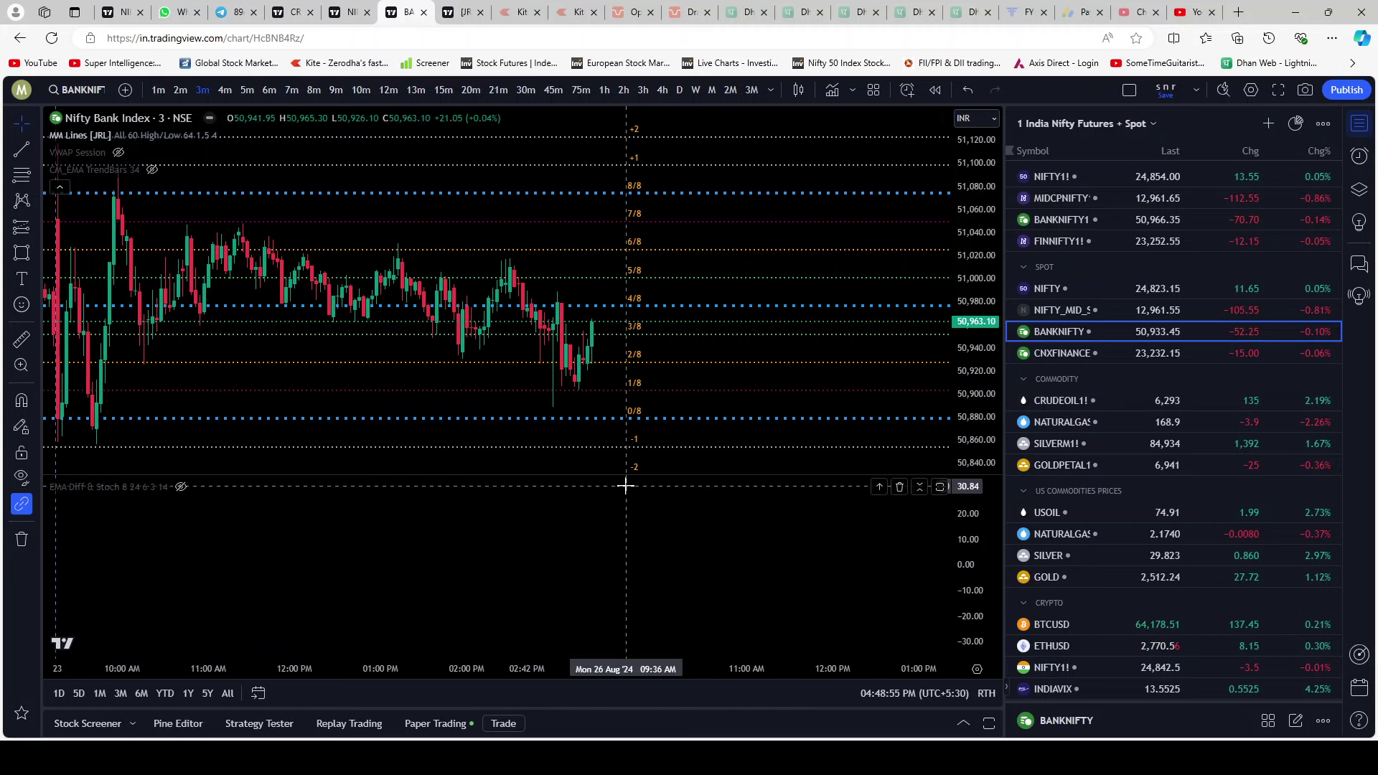
pyautogui.hscroll(-2, 631, 539)
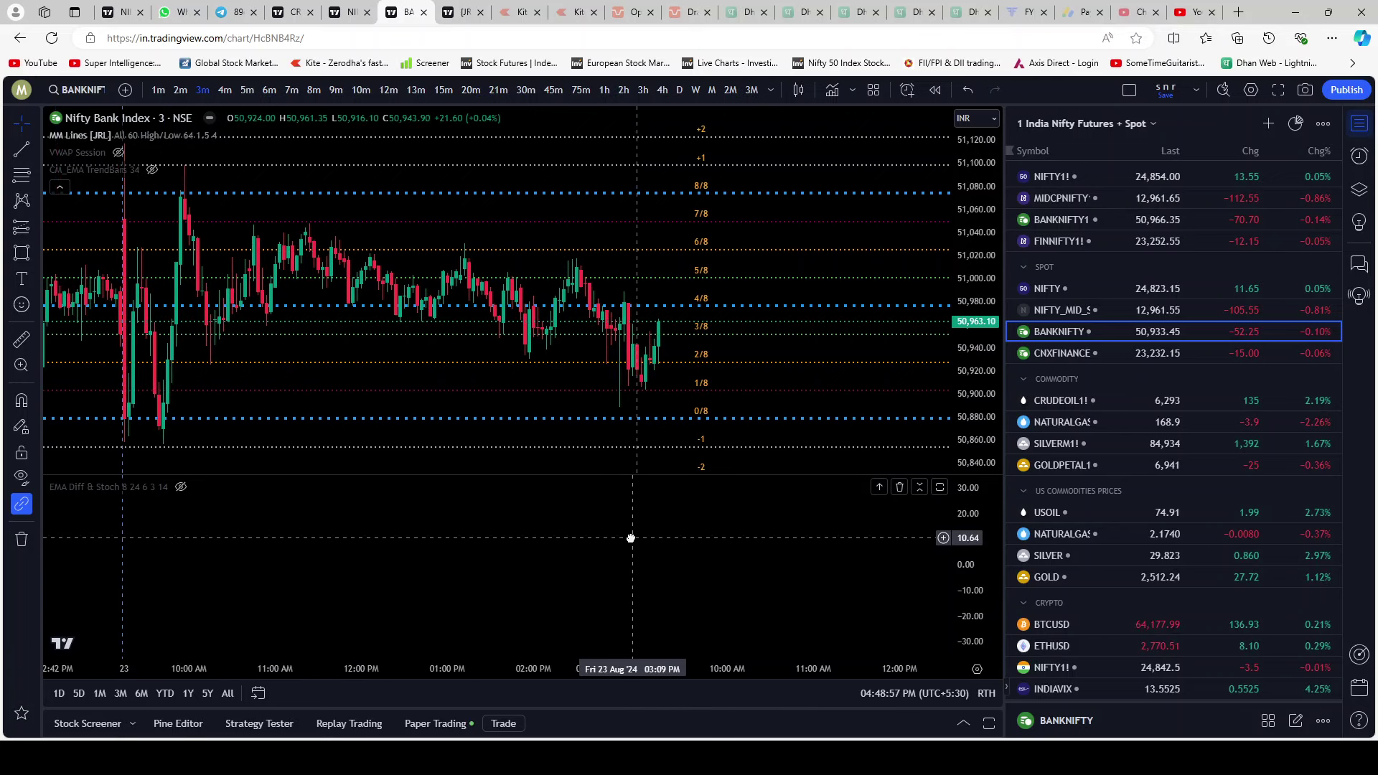
pyautogui.click(463, 12)
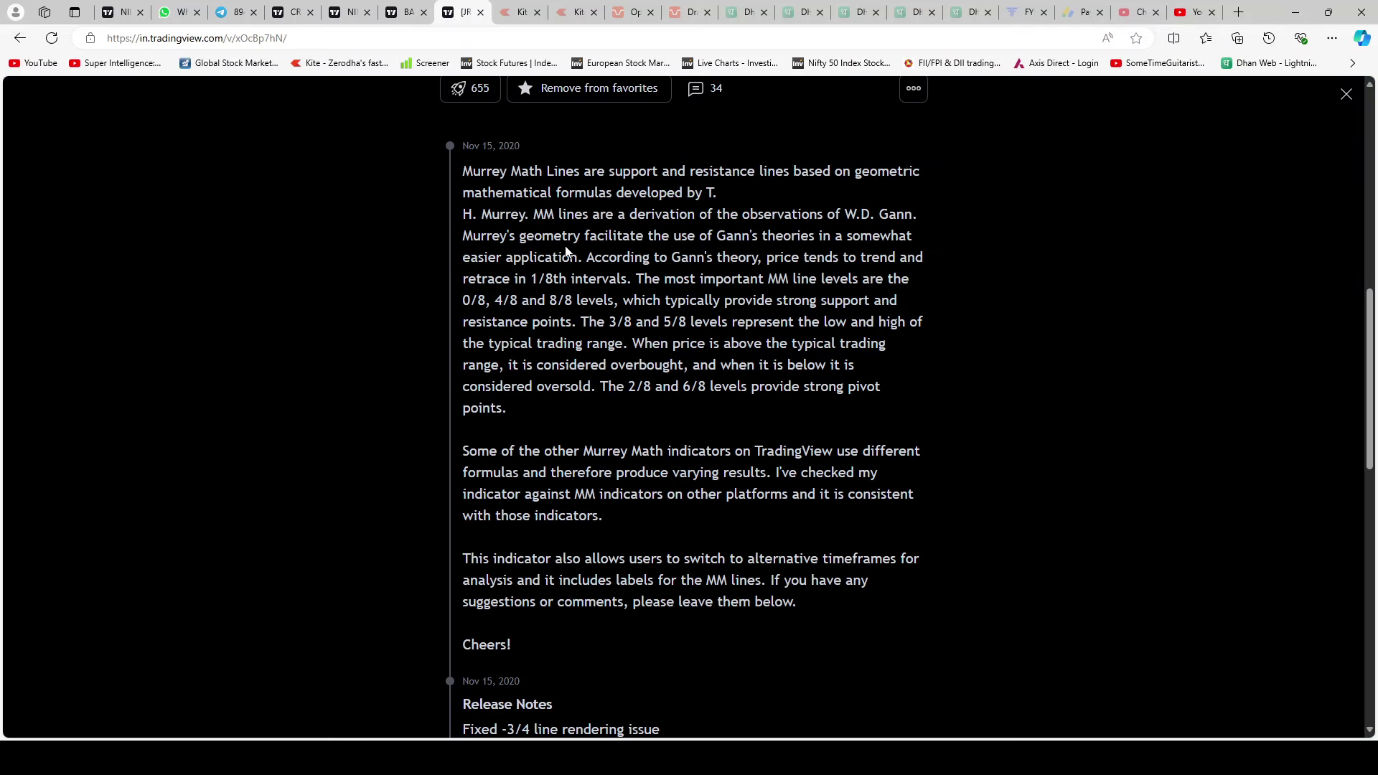
pyautogui.scroll(1, 862, 311)
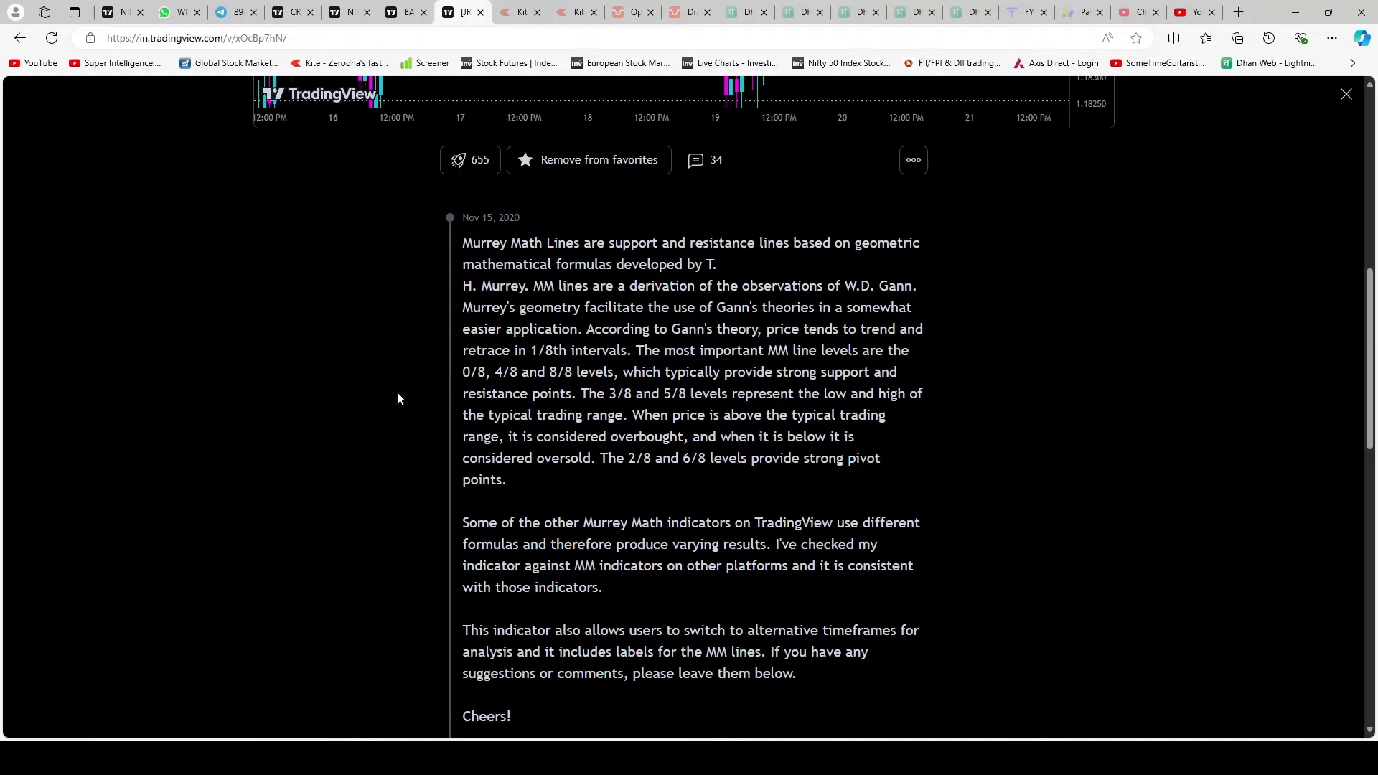
pyautogui.click(400, 12)
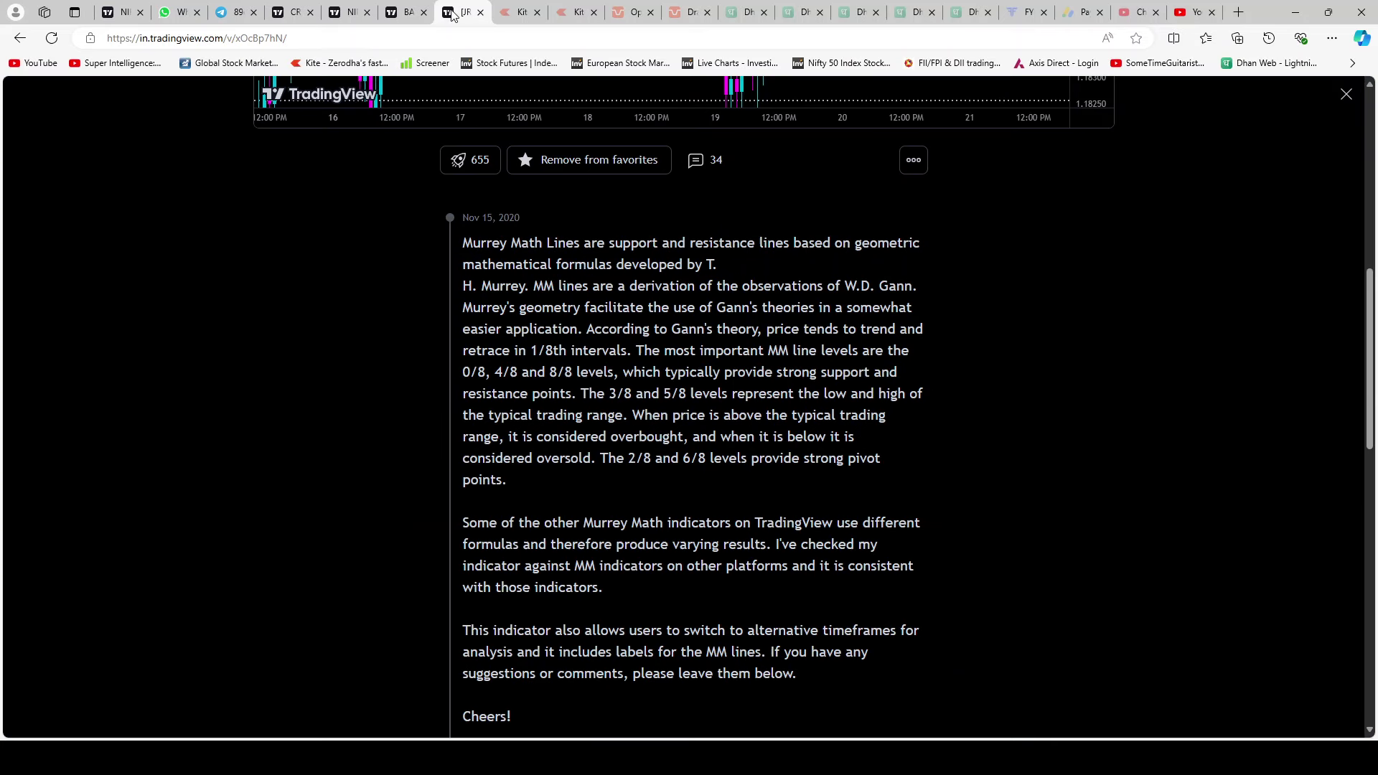
pyautogui.click(463, 12)
pyautogui.scroll(-2, 810, 473)
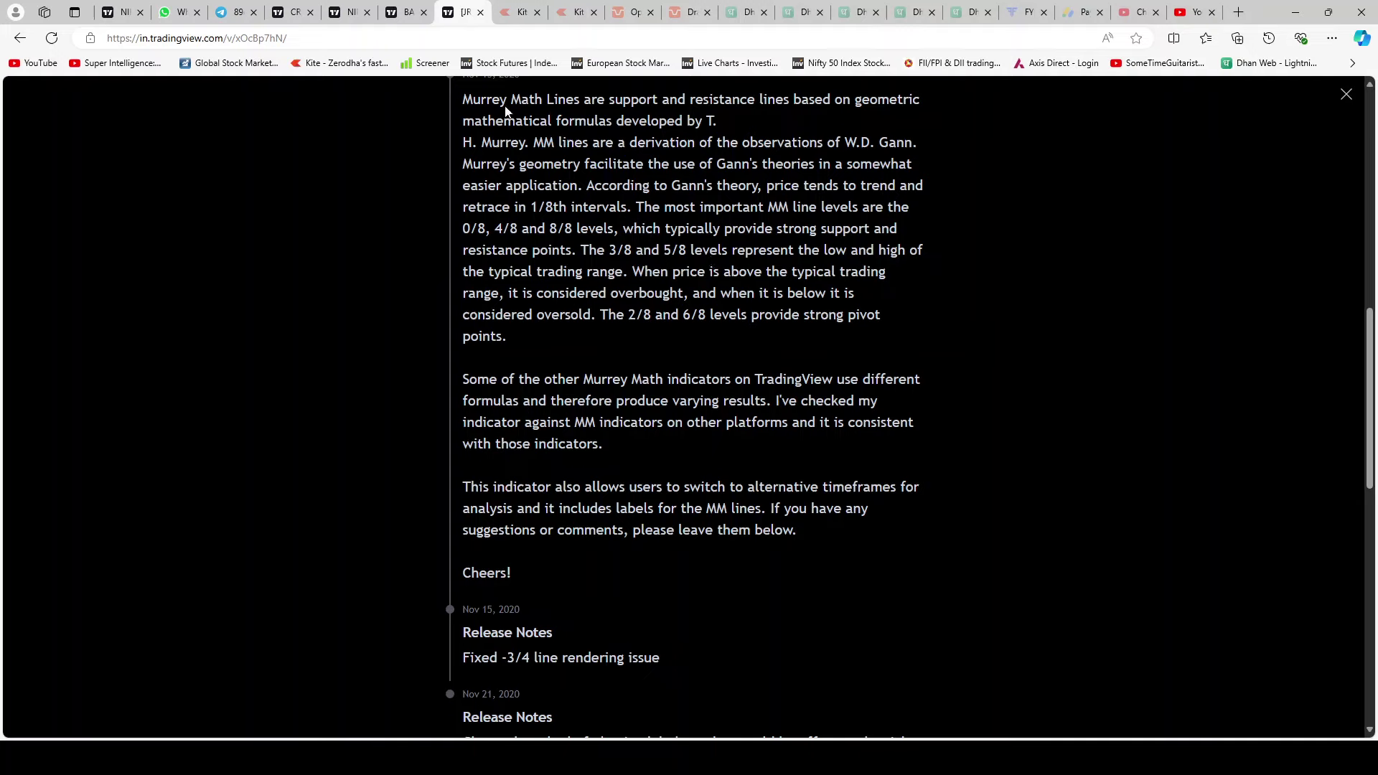
# Step: Mark the 3/8 to 5/8 range with a rectangle from about 51,002 to 50,952, check it against the description, and delete the rectangle
pyautogui.click(407, 13)
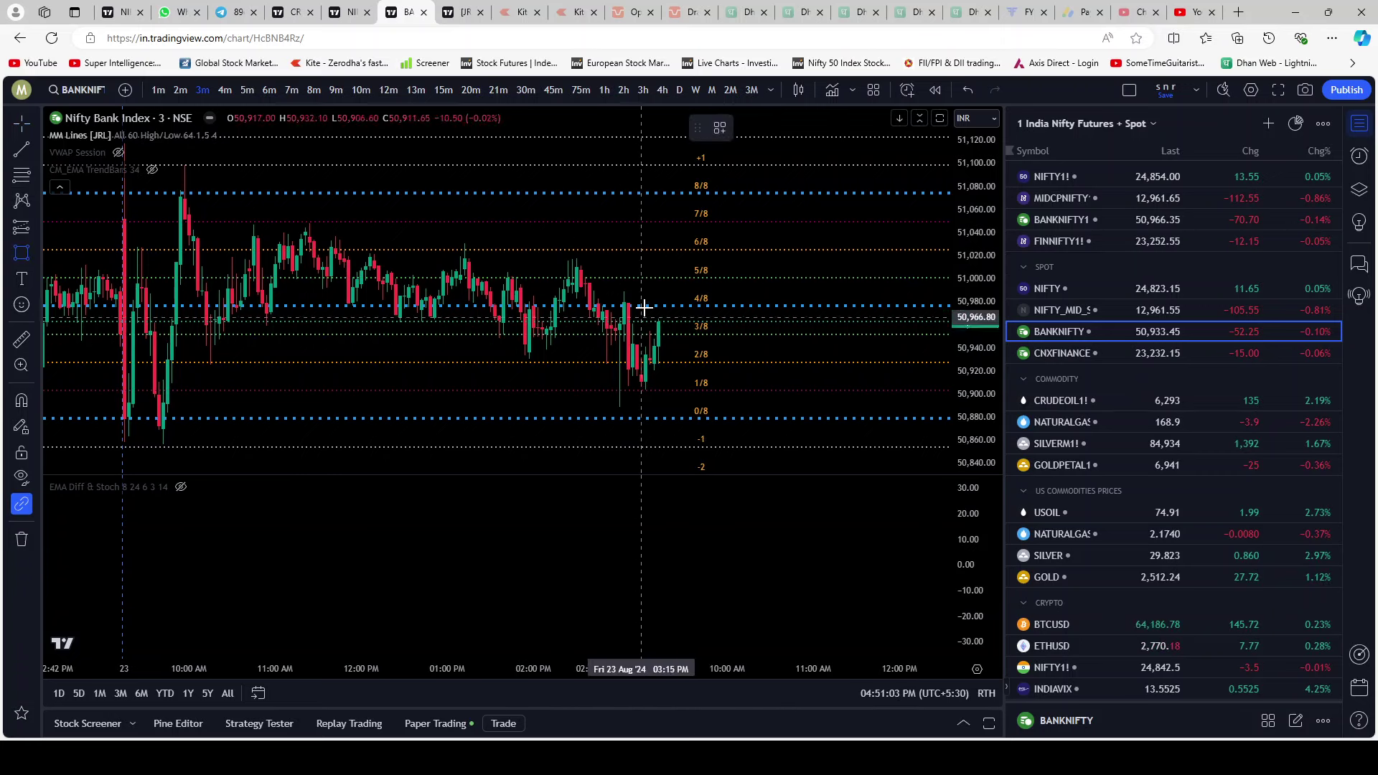
pyautogui.moveTo(638, 275); pyautogui.dragTo(563, 333)
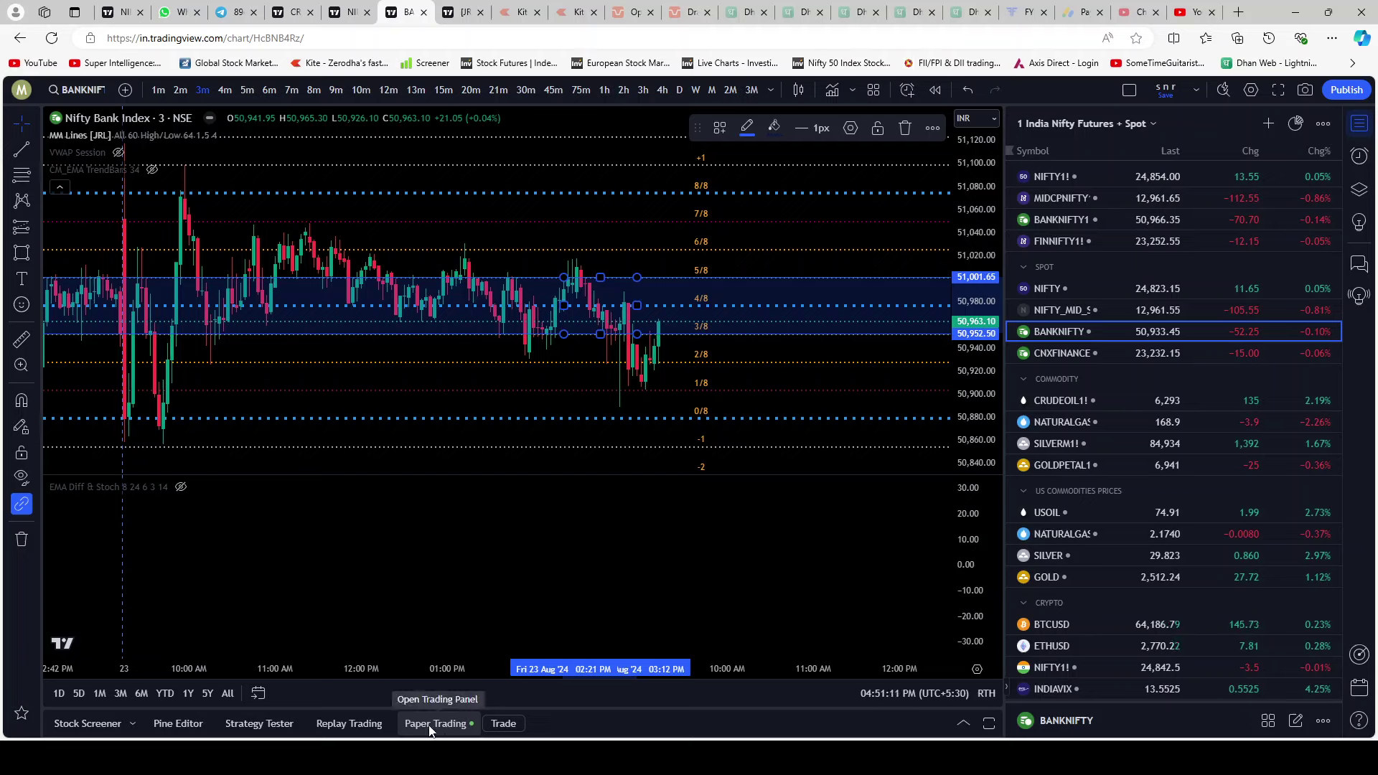
pyautogui.click(463, 16)
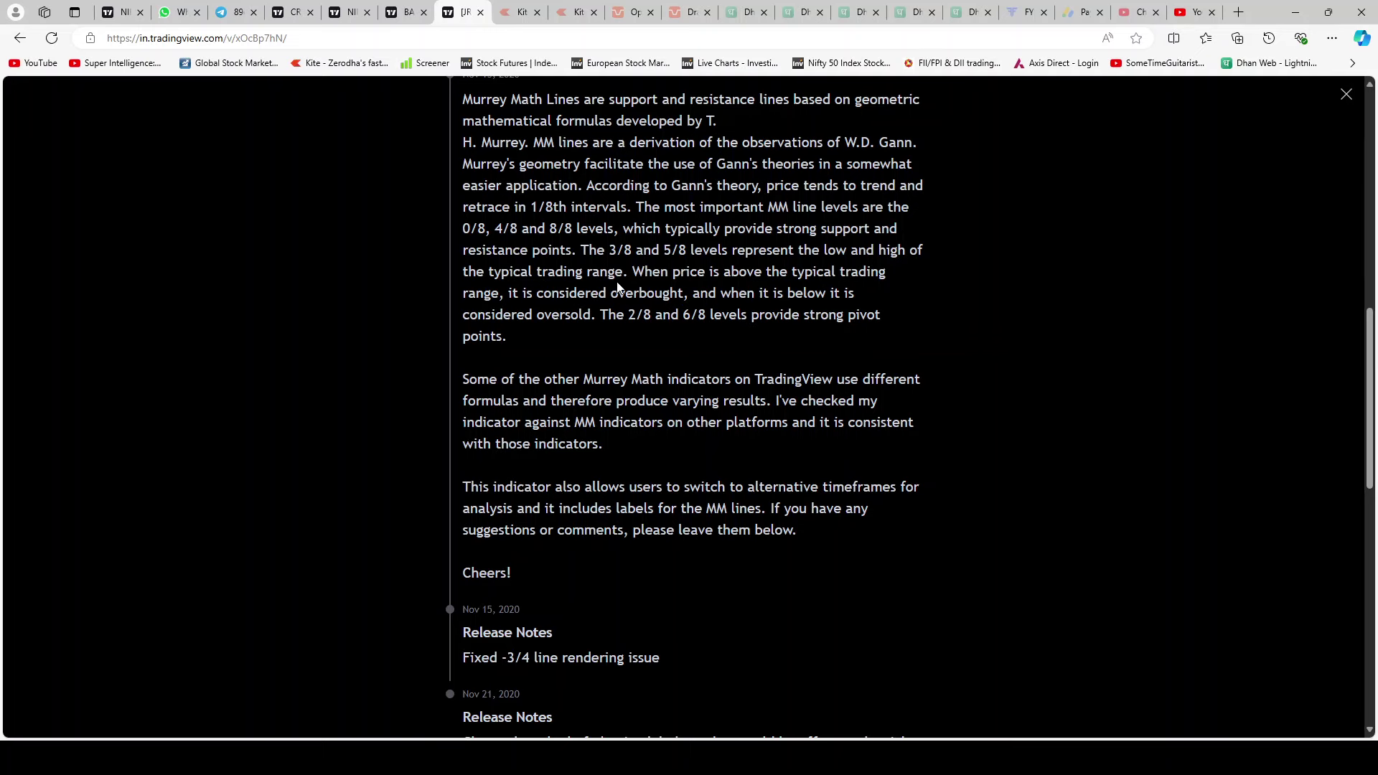
pyautogui.click(406, 15)
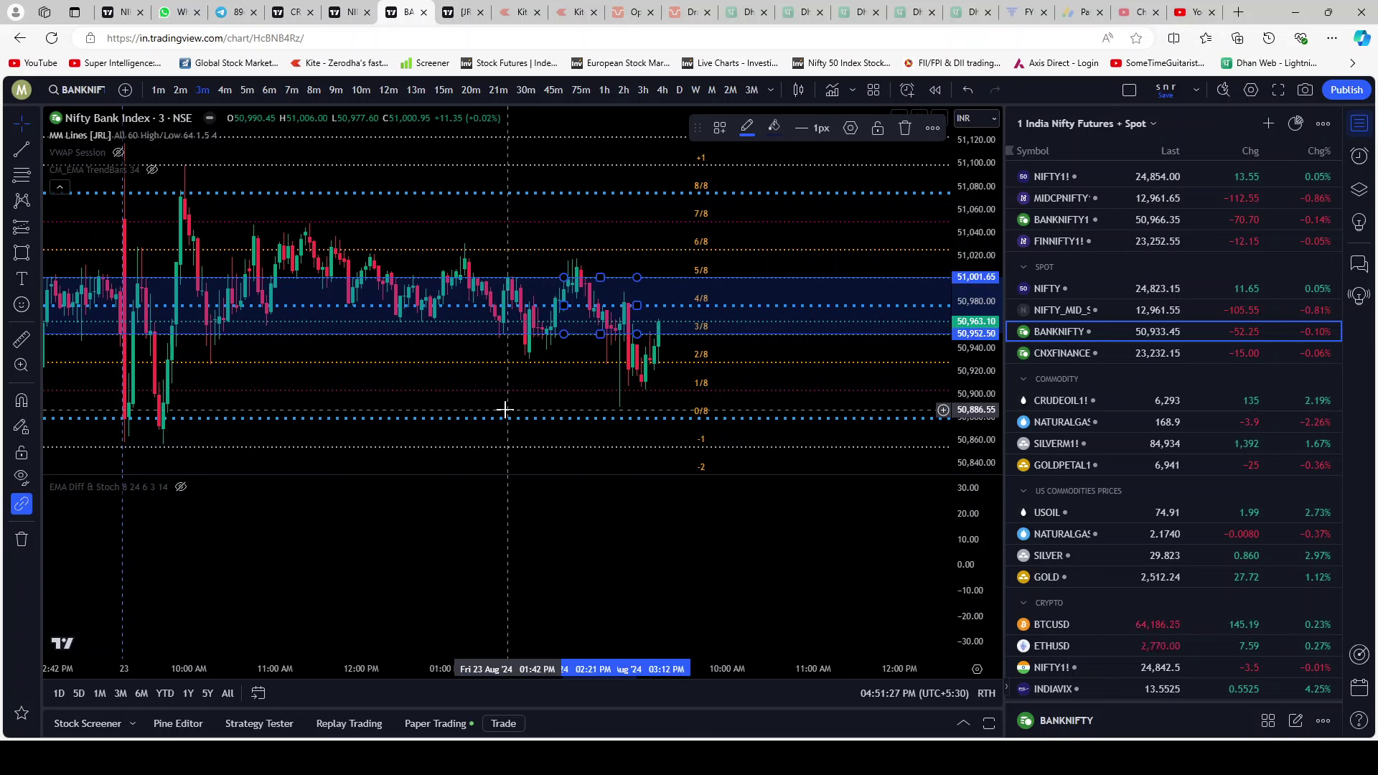
pyautogui.click(903, 131)
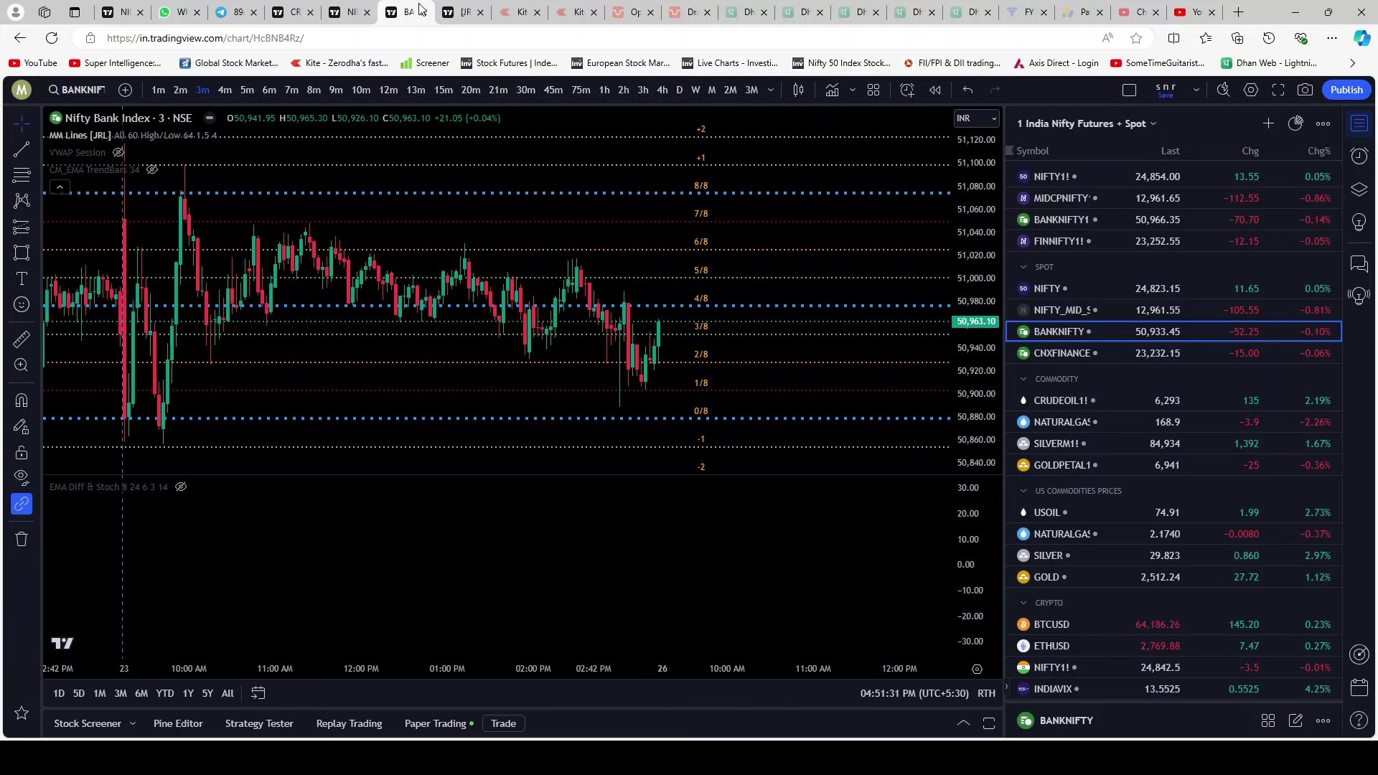
# Step: Recheck the description and draw a narrow rectangle beyond the latest candles between the 5/8 and 3/8 lines, from about 51,002 to 50,952
pyautogui.click(454, 15)
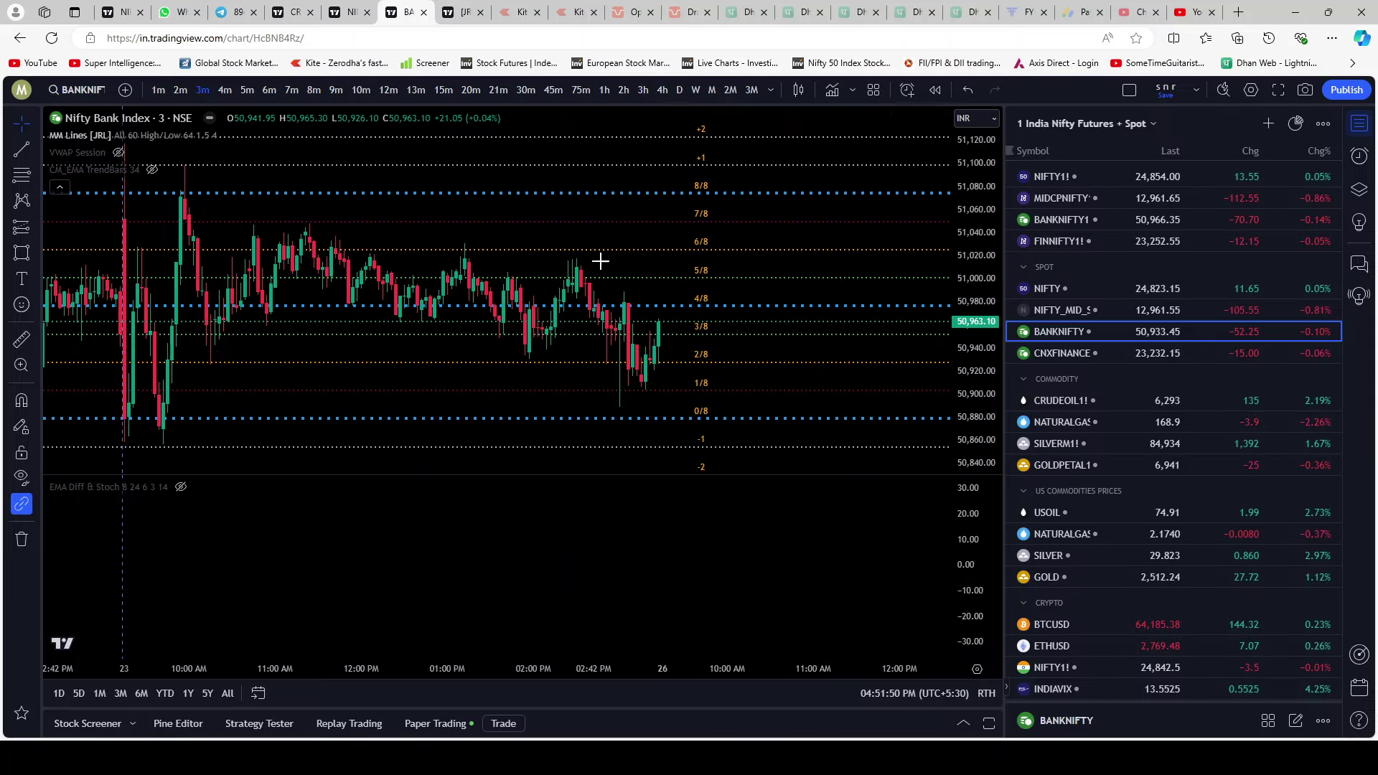
pyautogui.click(406, 12)
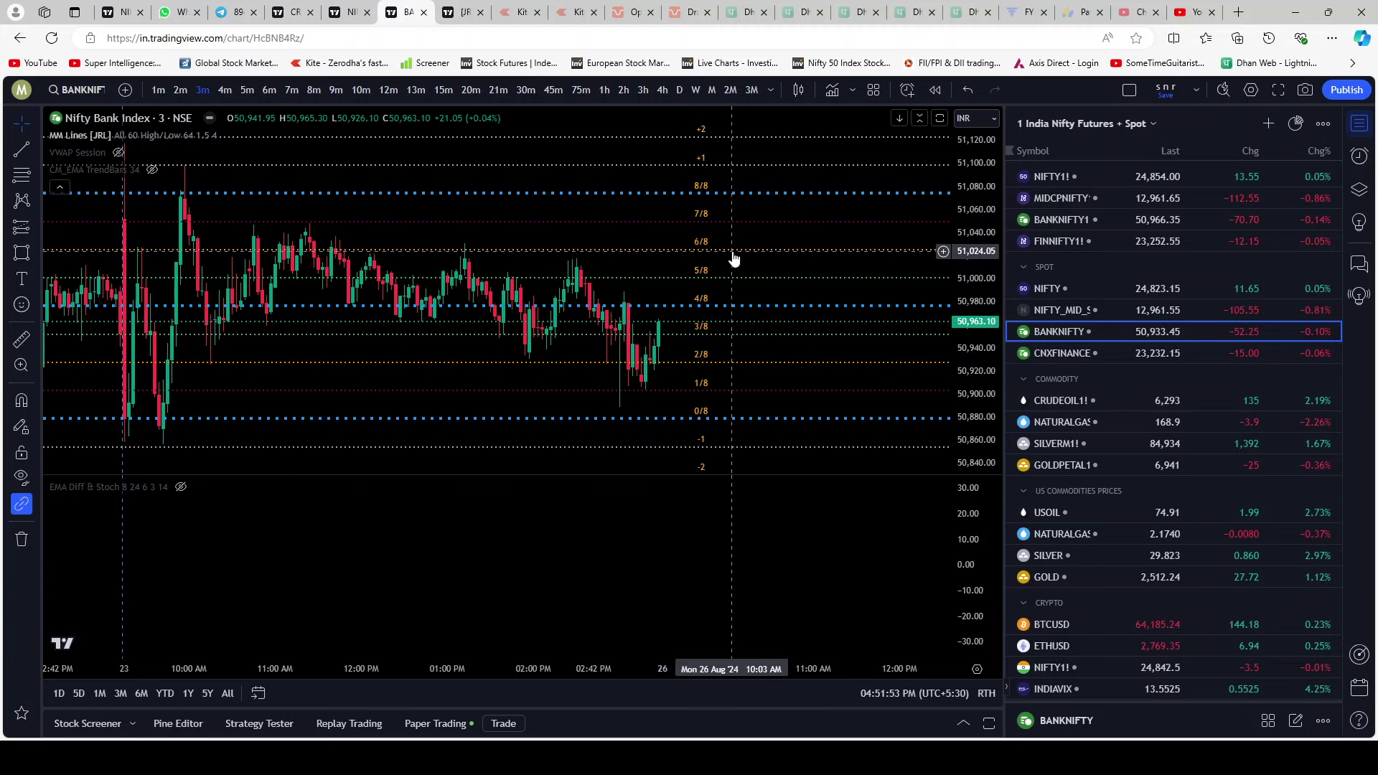
pyautogui.click(463, 12)
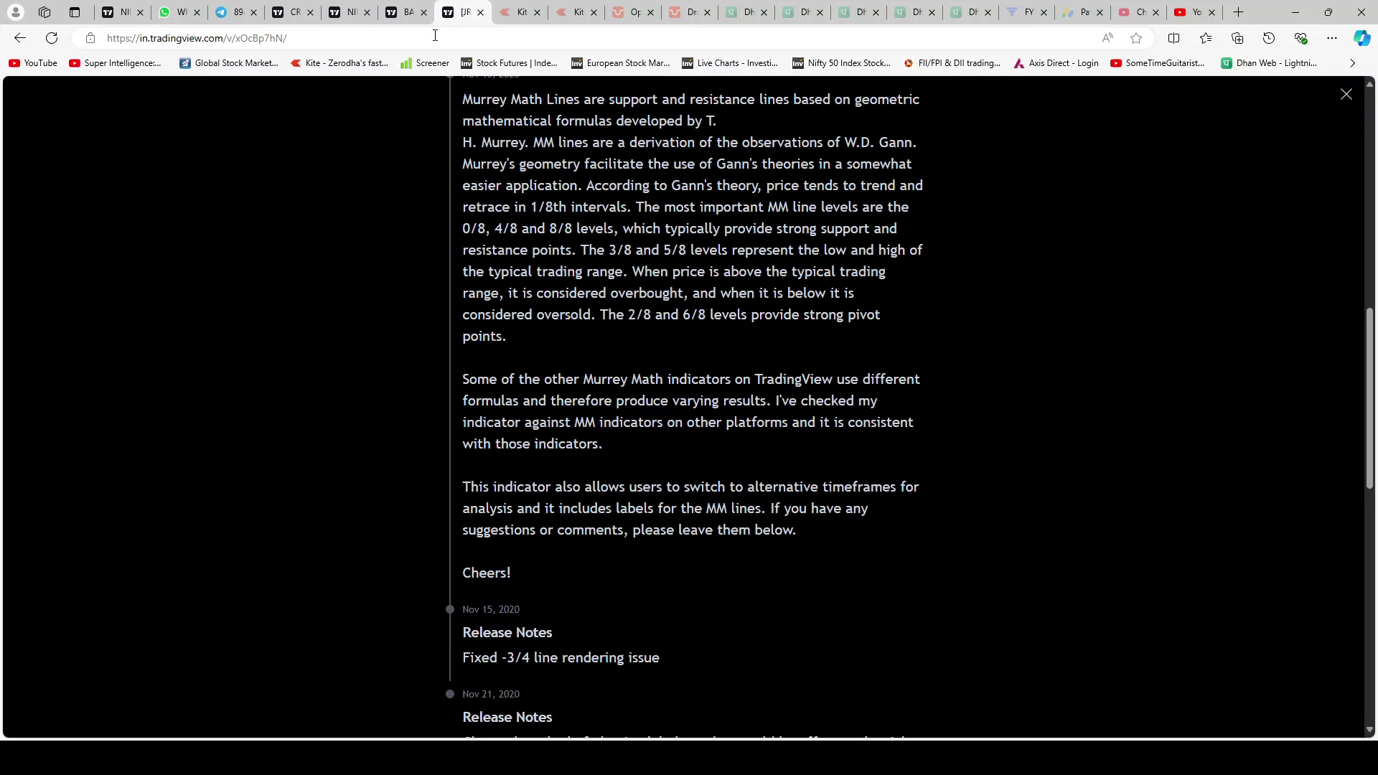
pyautogui.click(405, 12)
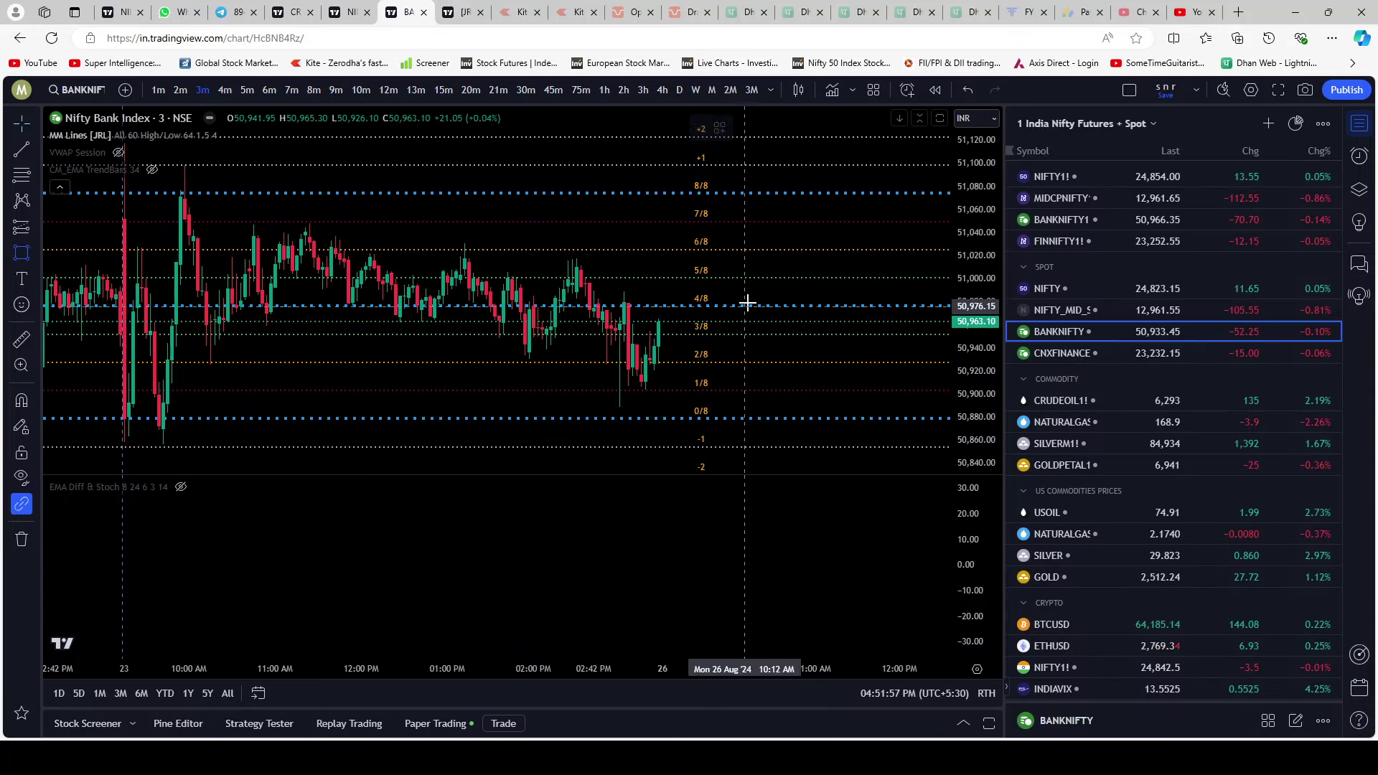
pyautogui.moveTo(762, 277); pyautogui.dragTo(746, 334)
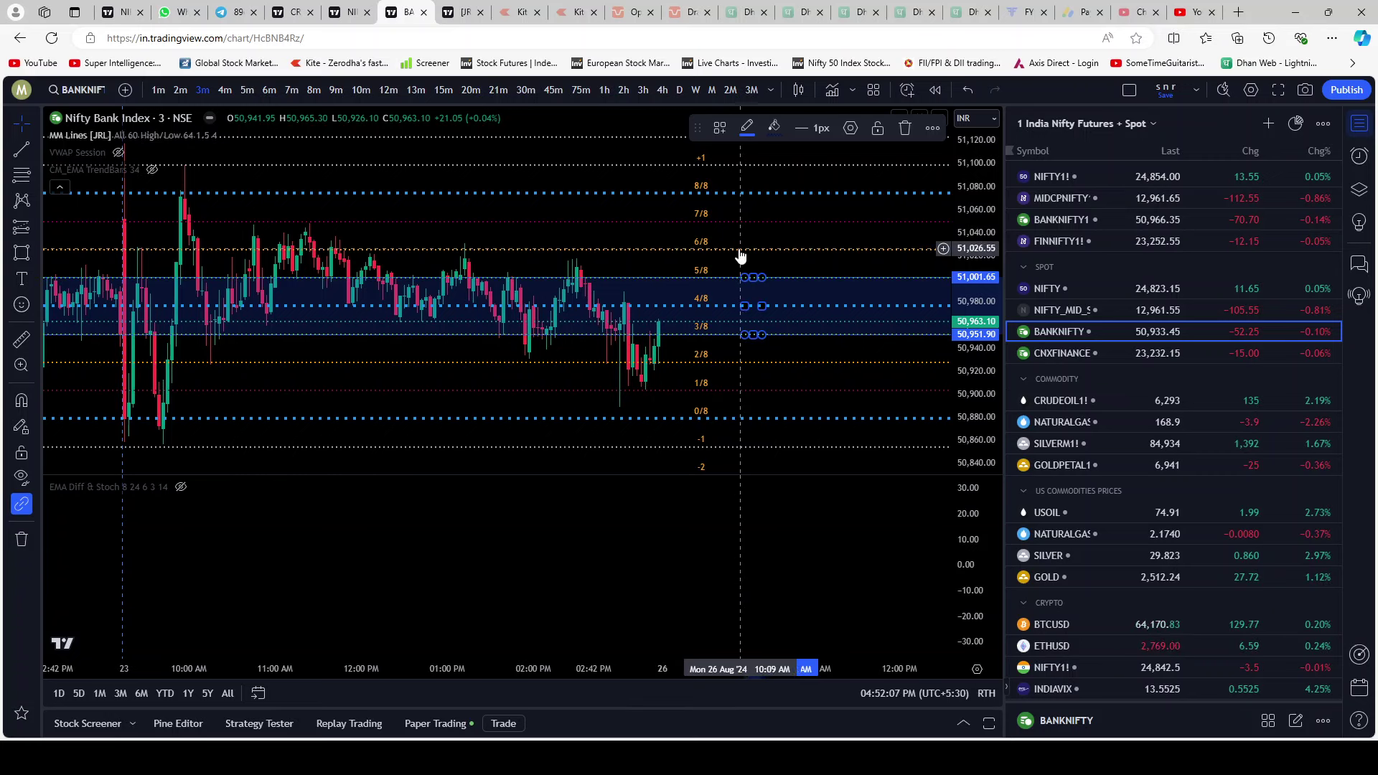
# Step: Read the release notes and the user comments on the Murrey Math Lines script page
pyautogui.click(462, 13)
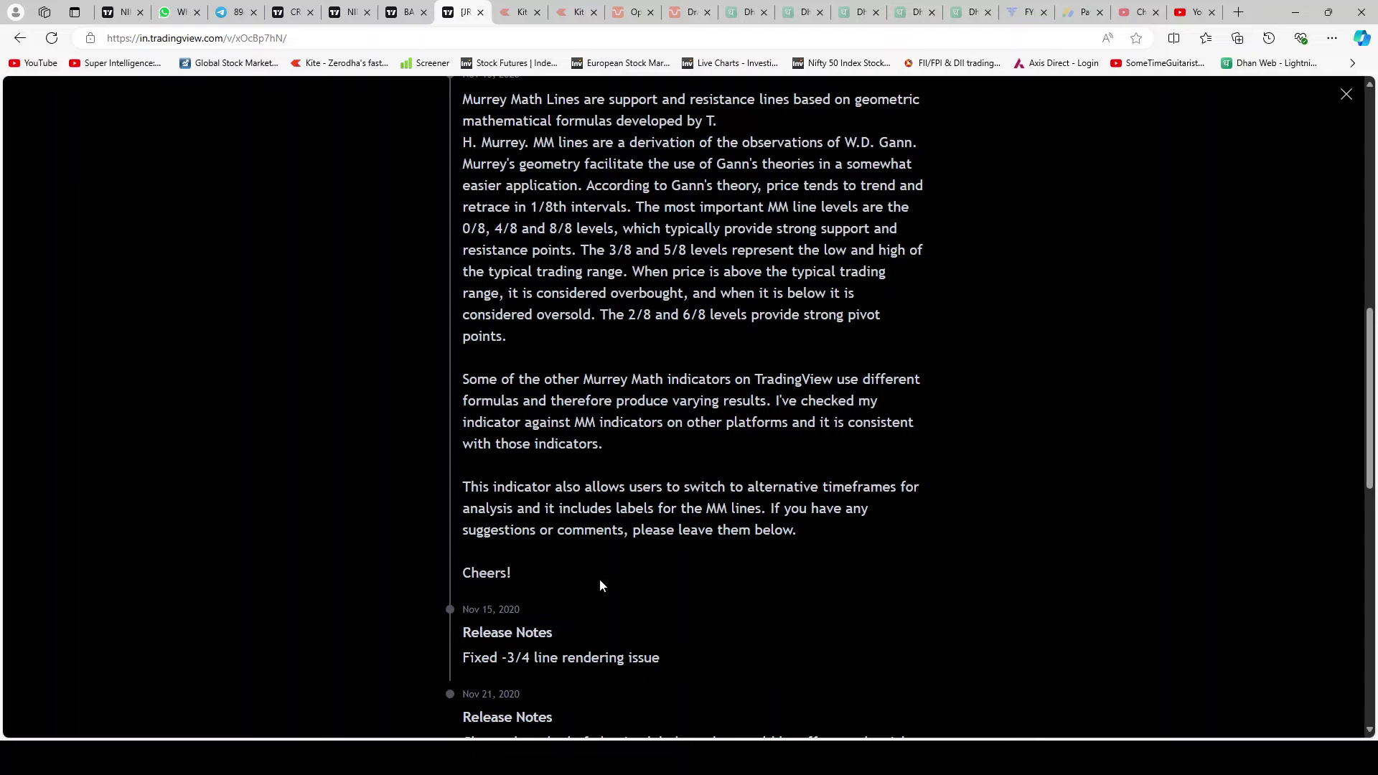
pyautogui.scroll(-5, 600, 585)
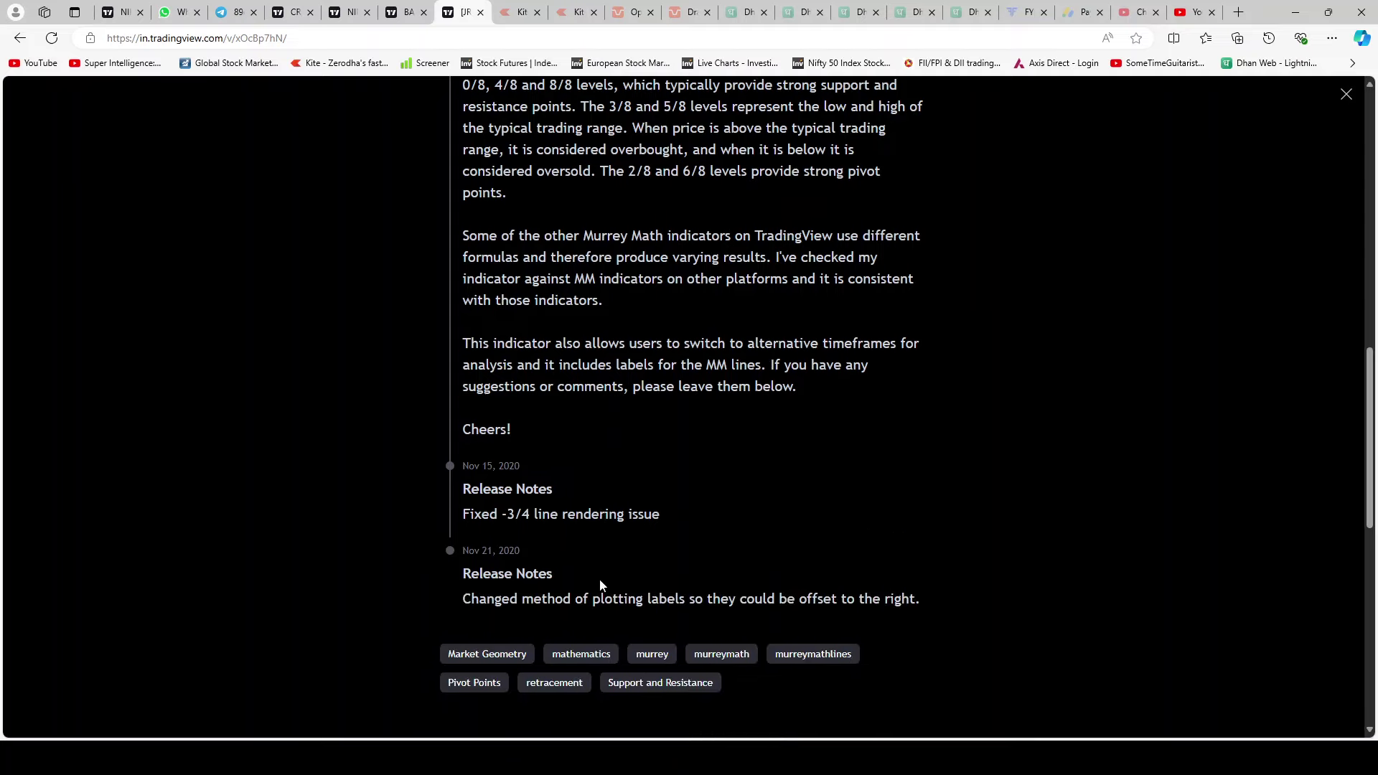
pyautogui.scroll(-13, 600, 586)
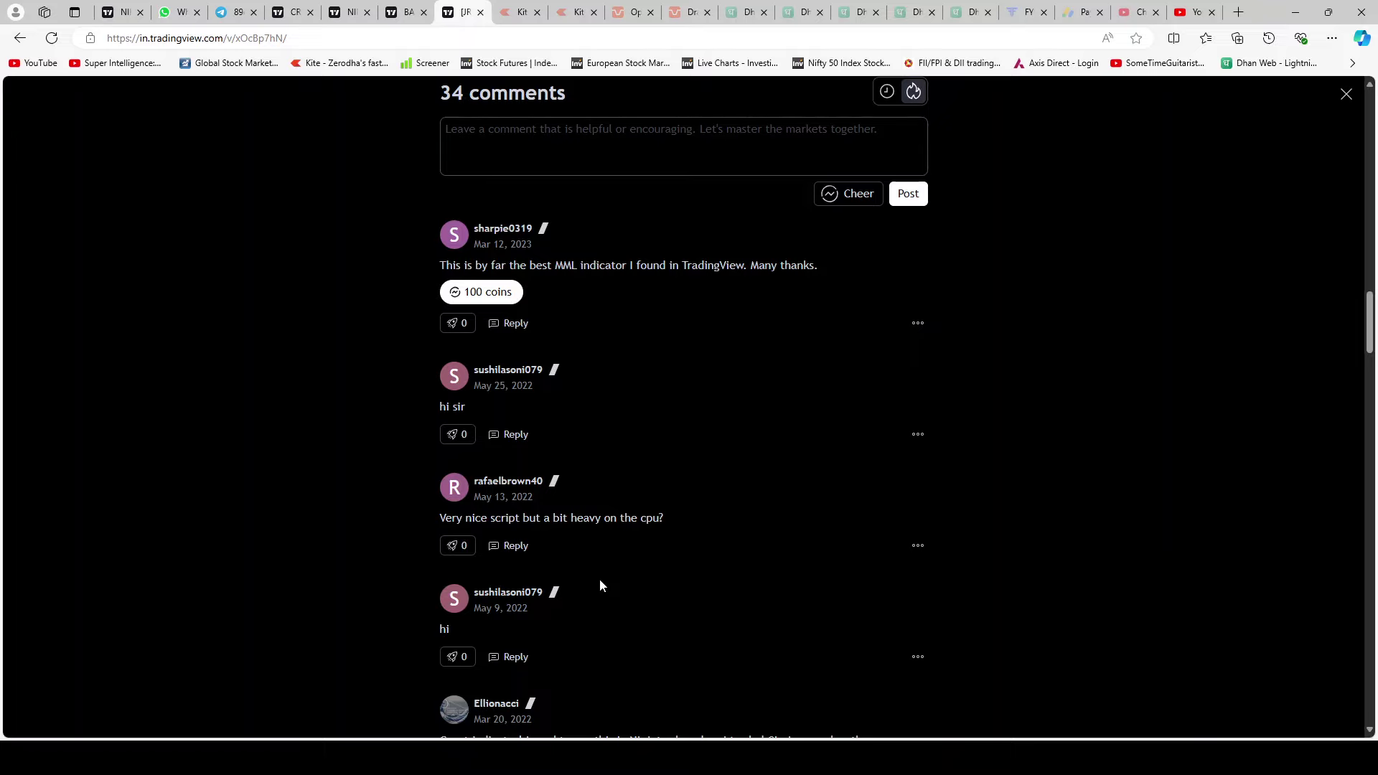
pyautogui.scroll(-1, 600, 586)
pyautogui.scroll(-2, 600, 585)
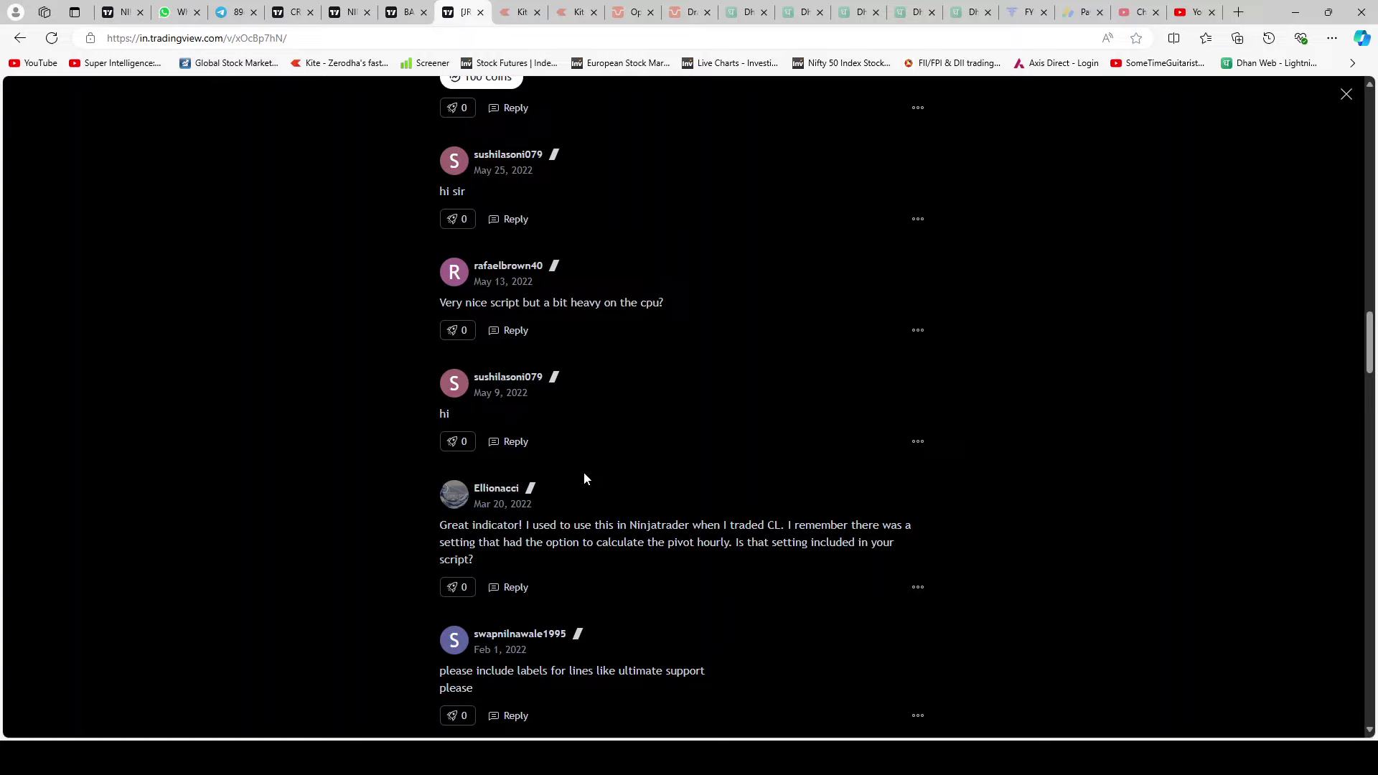
pyautogui.scroll(-1, 585, 478)
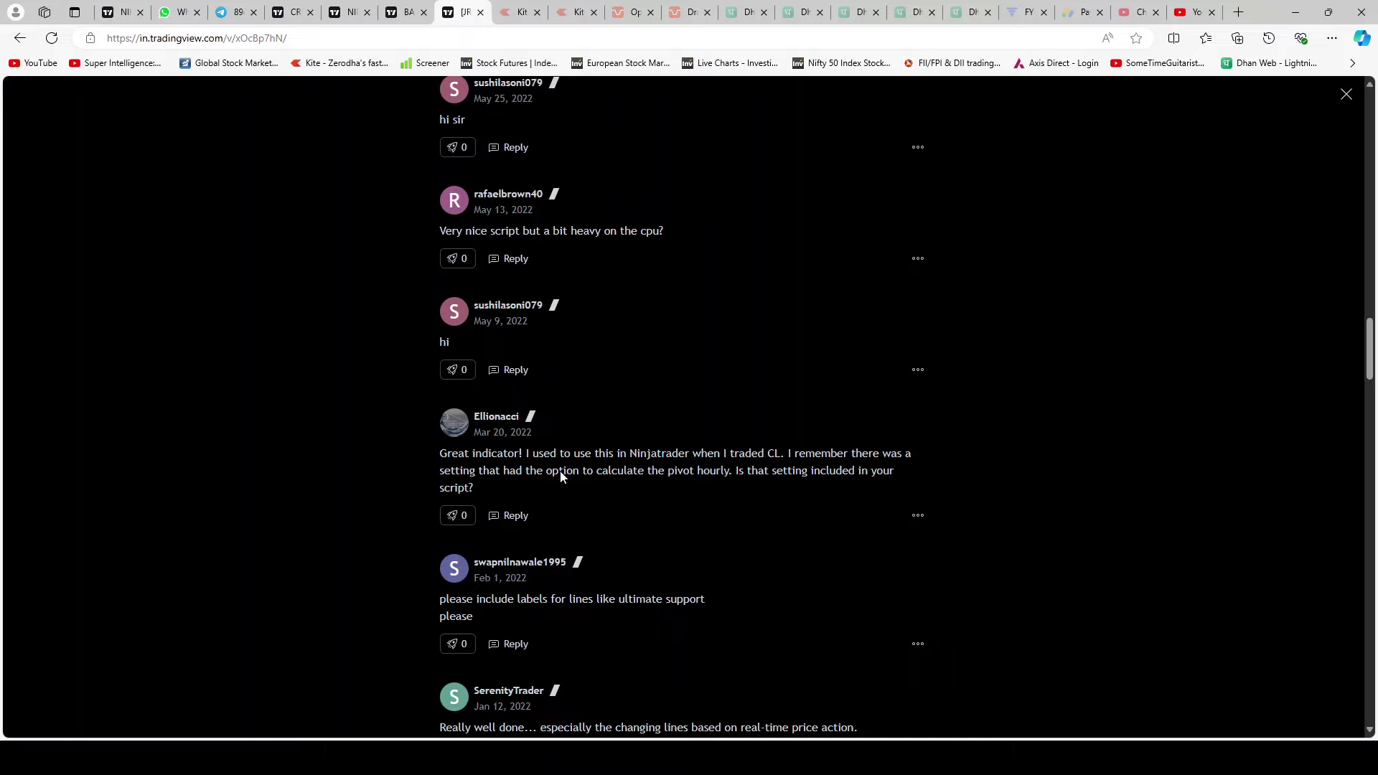
pyautogui.scroll(-2, 636, 481)
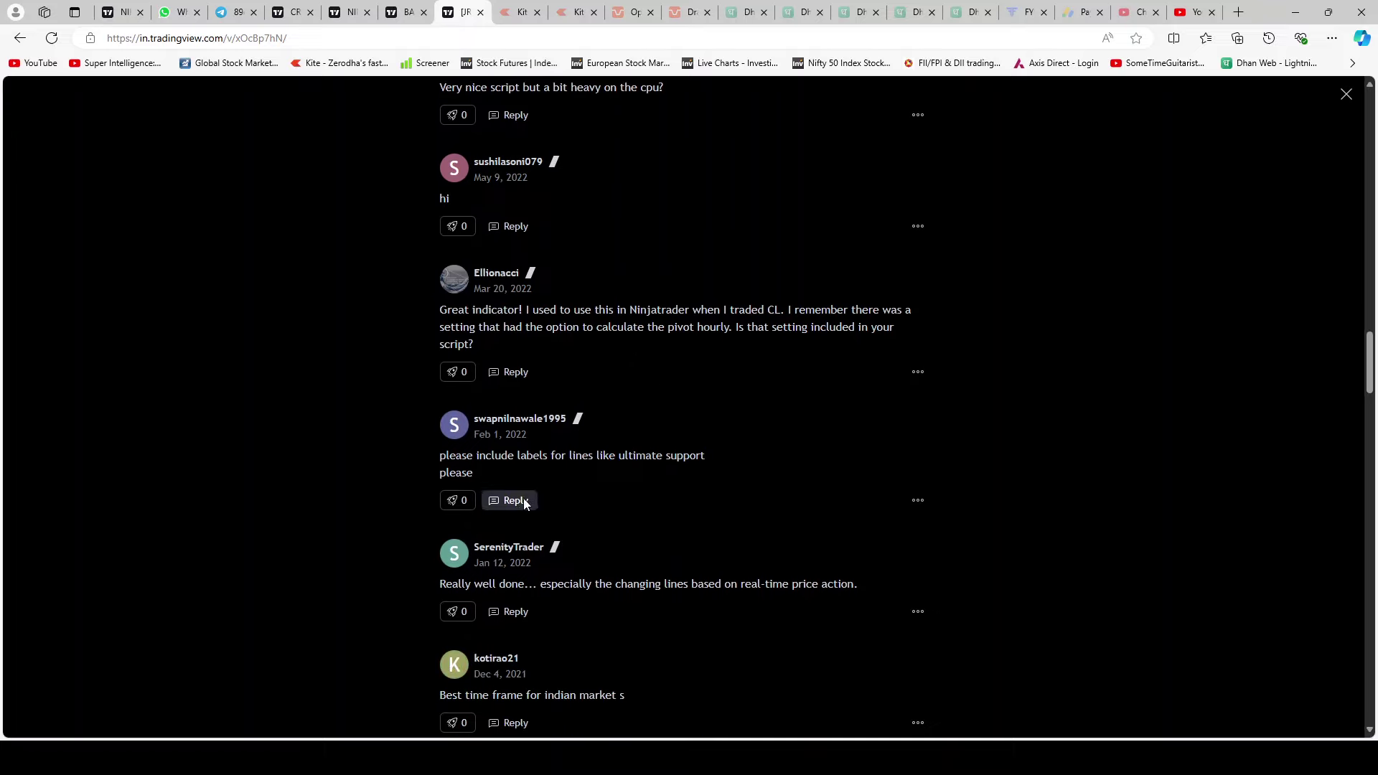
pyautogui.scroll(-2, 648, 479)
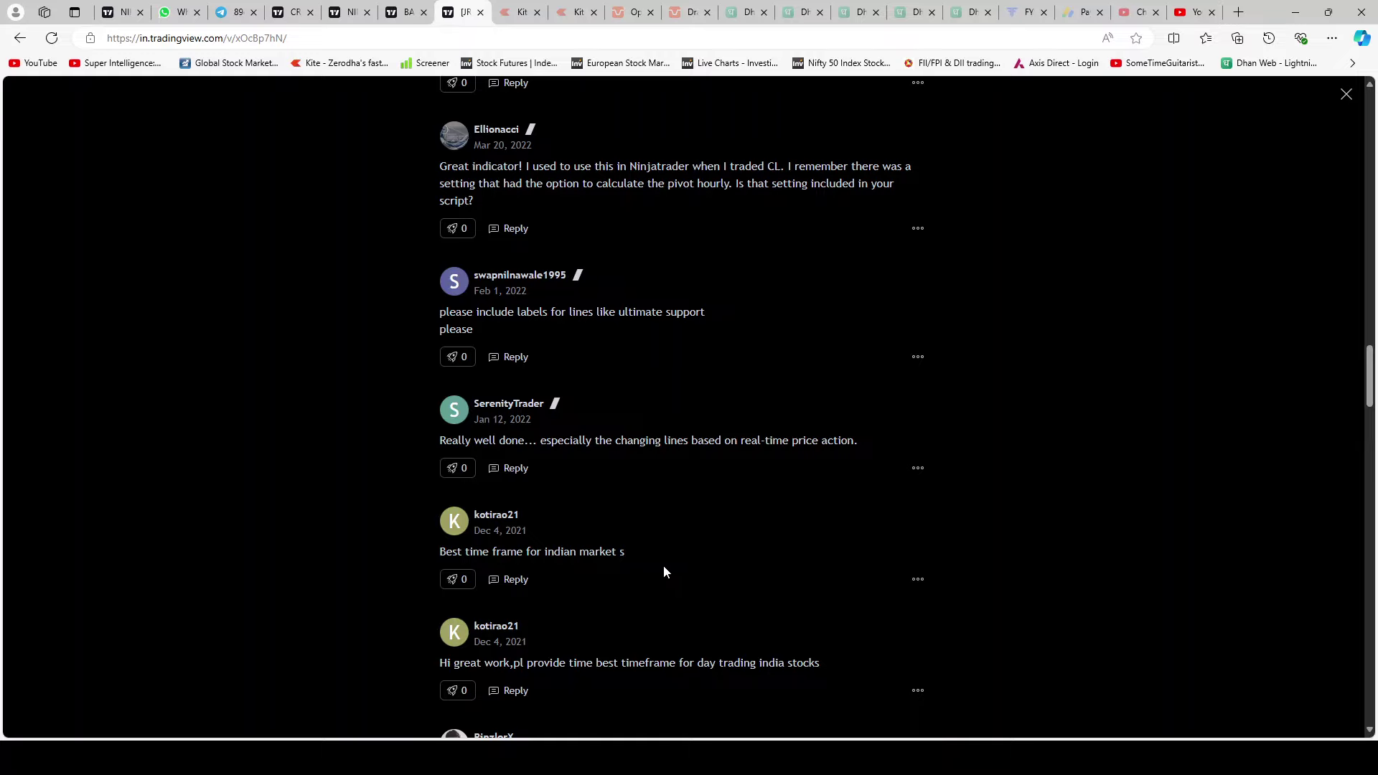
pyautogui.scroll(10, 651, 551)
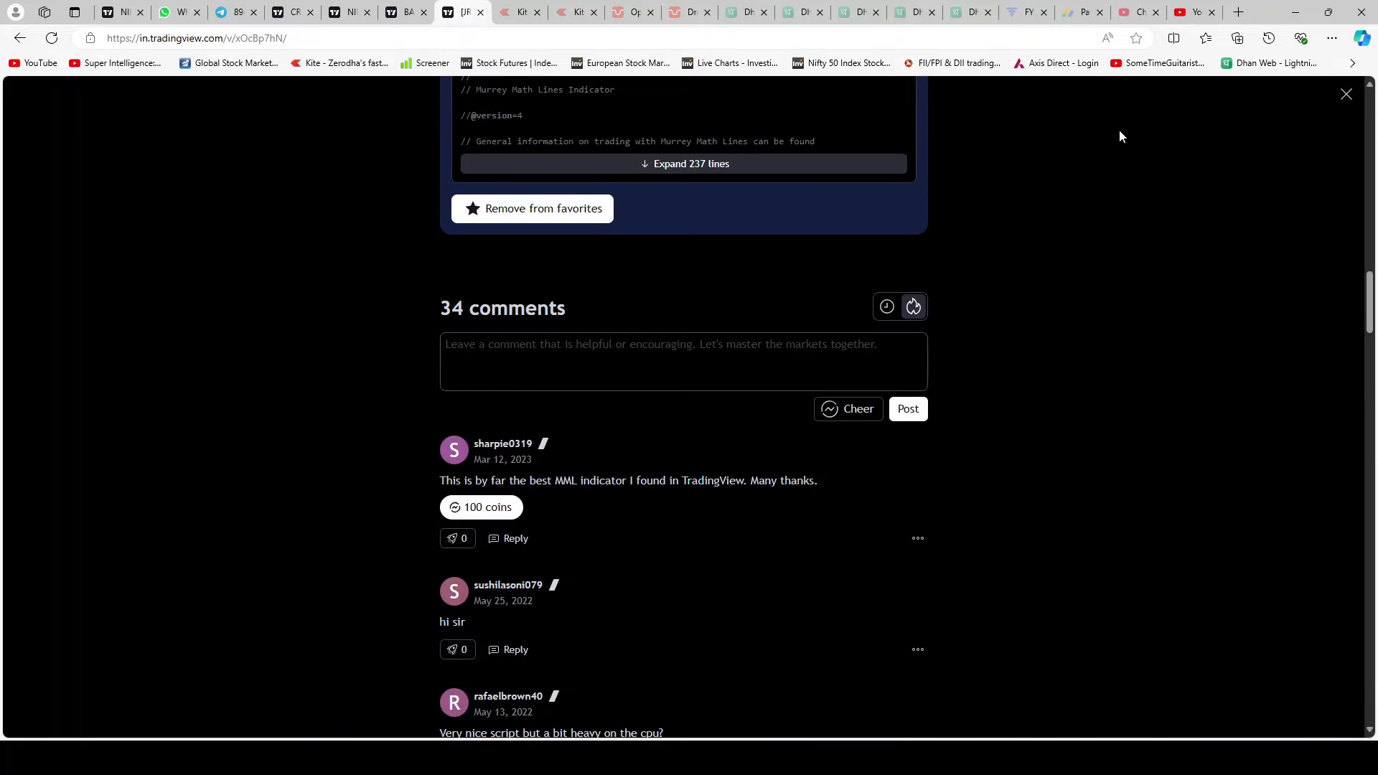
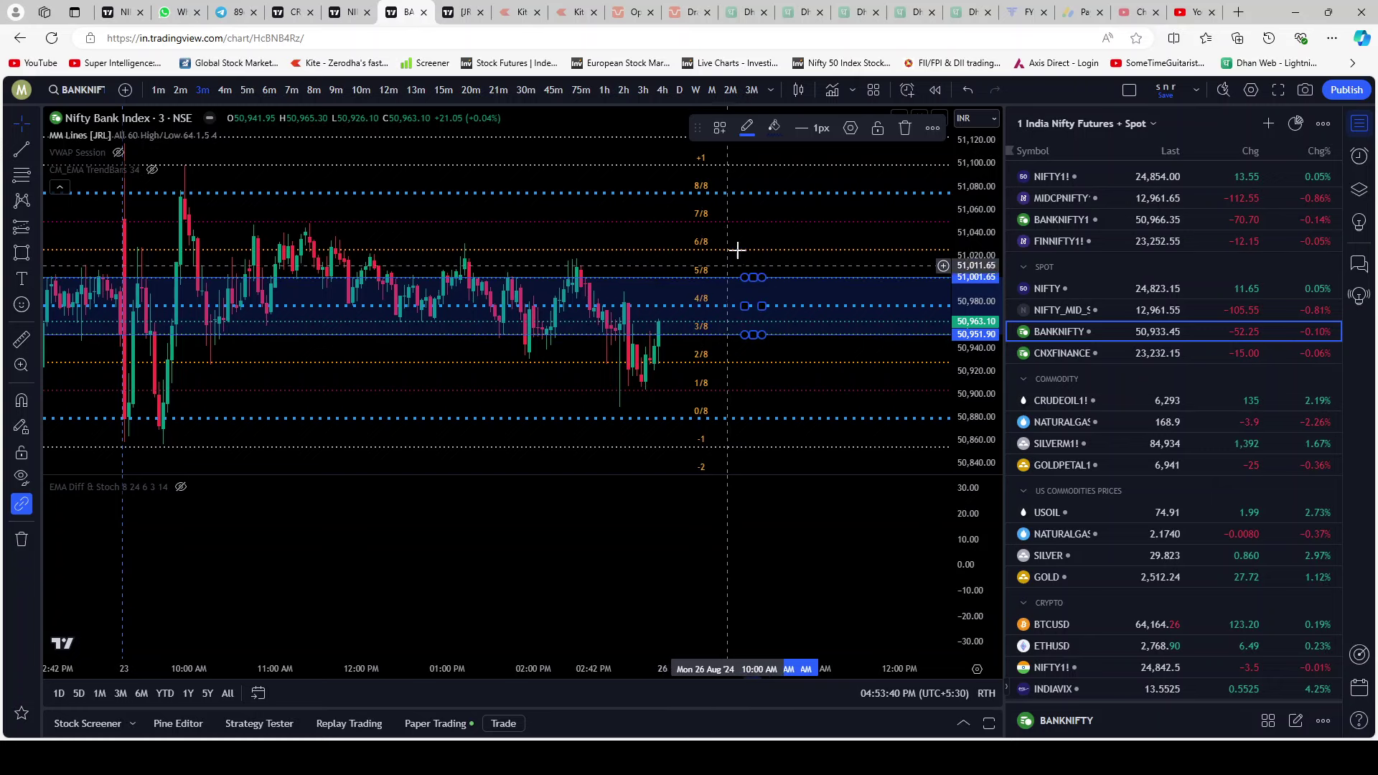
# Step: Delete the 3/8 to 5/8 rectangle, close the Murrey Math Lines script description, and return to the Nifty Bank Index chart
pyautogui.click(903, 128)
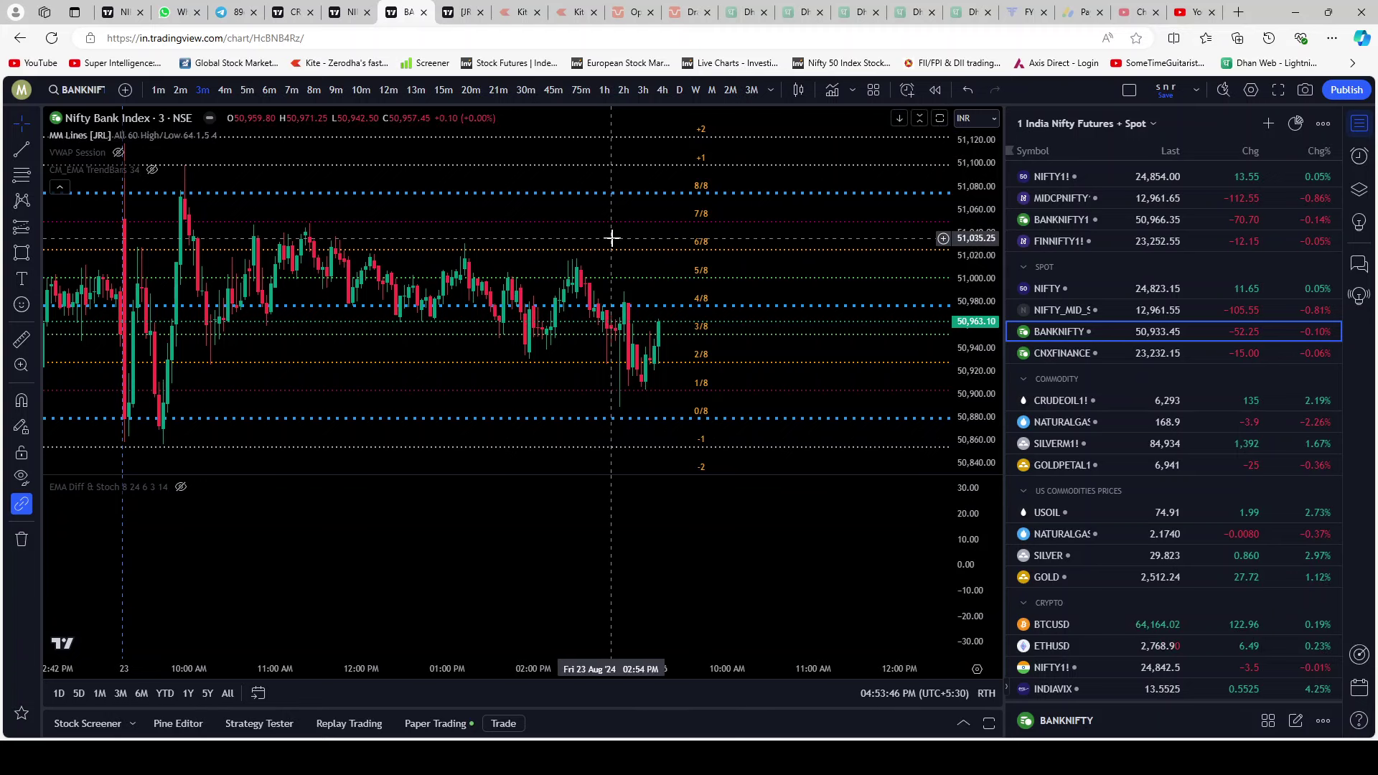
pyautogui.click(463, 12)
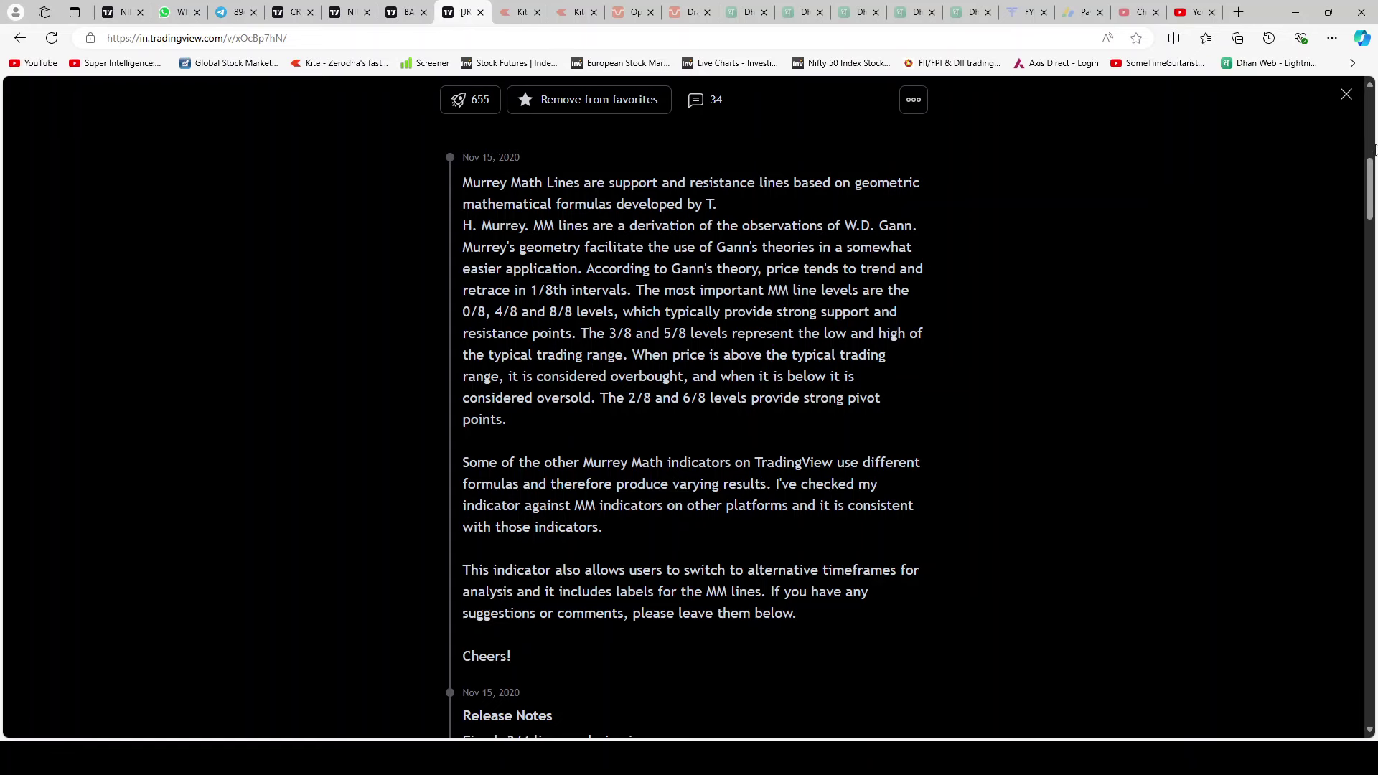
pyautogui.click(1347, 94)
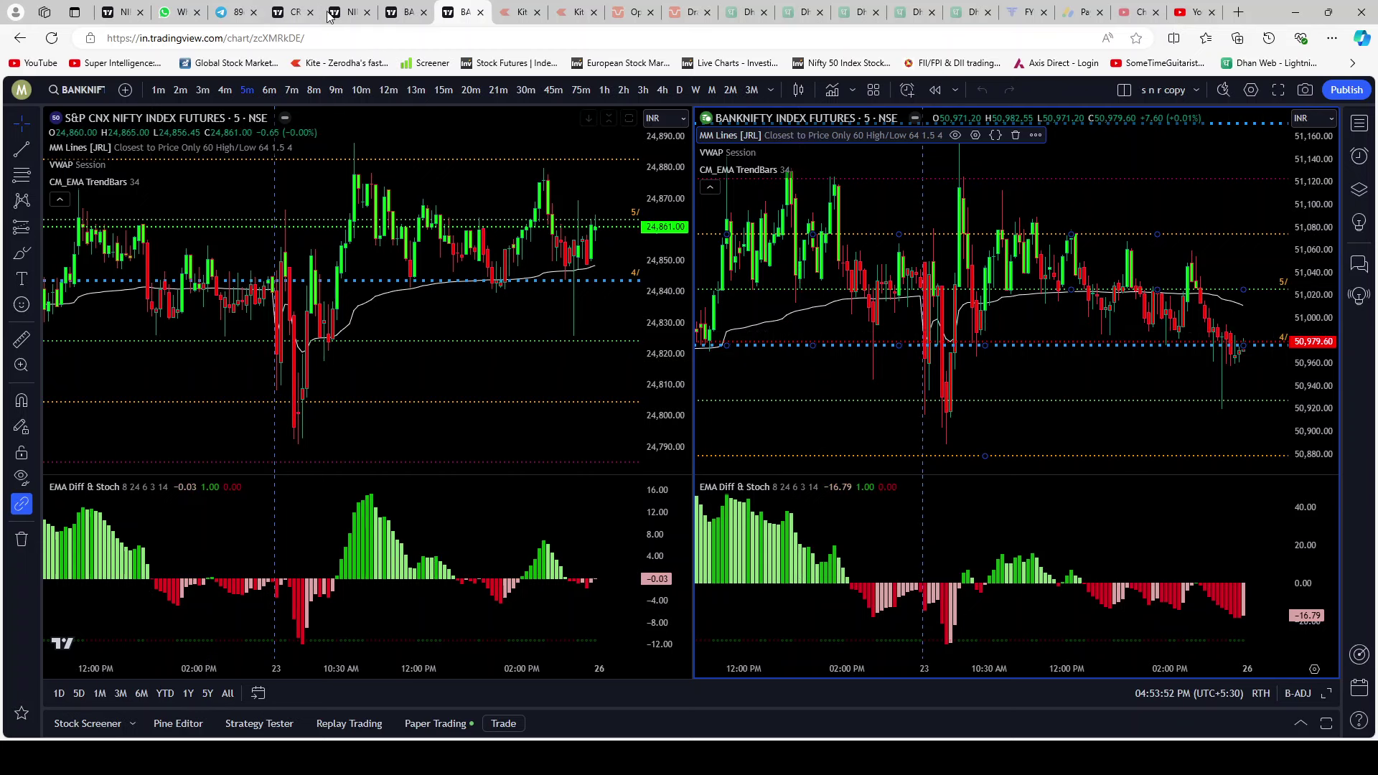
pyautogui.click(403, 12)
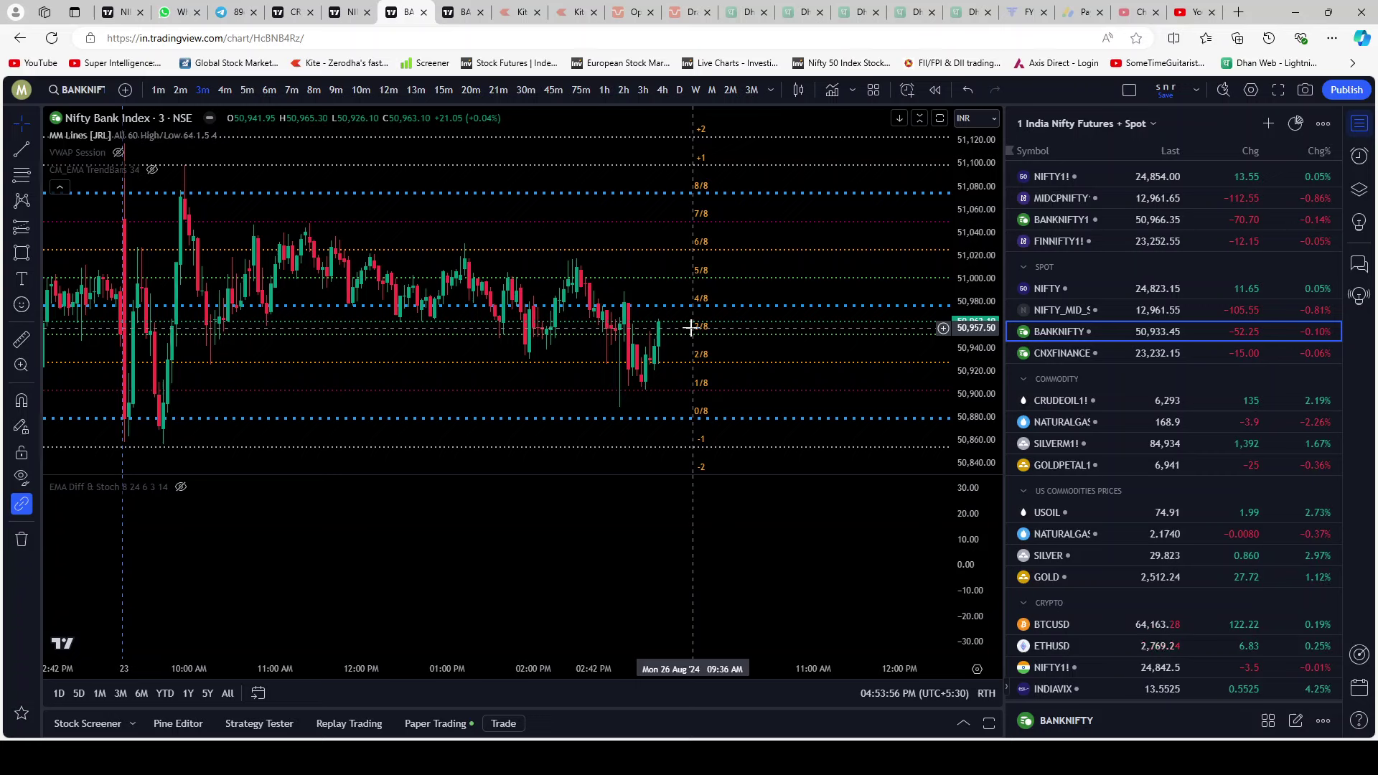
pyautogui.moveTo(164, 142)
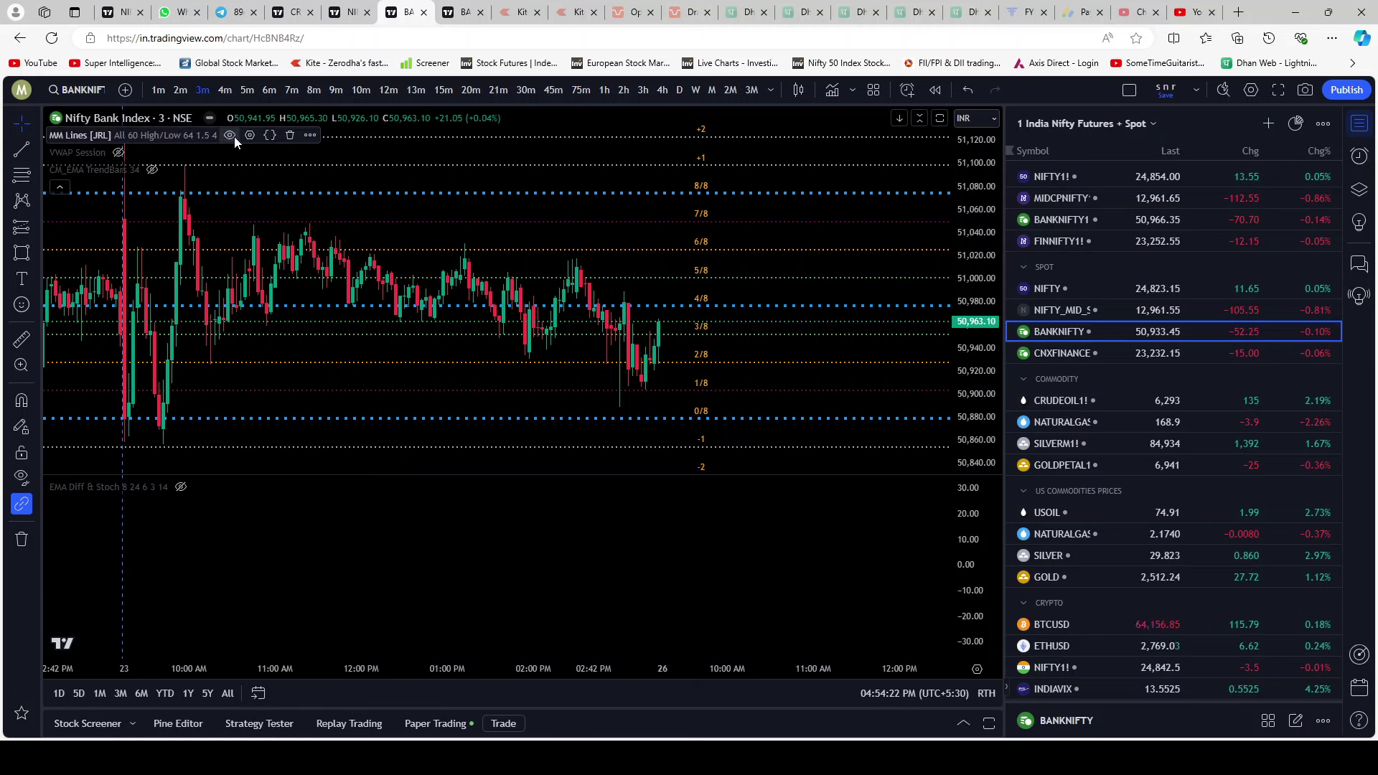
# Step: Set Show Labels of the MM Lines [JRL] indicator to Closest to Price Only and apply it
pyautogui.click(250, 135)
pyautogui.click(794, 192)
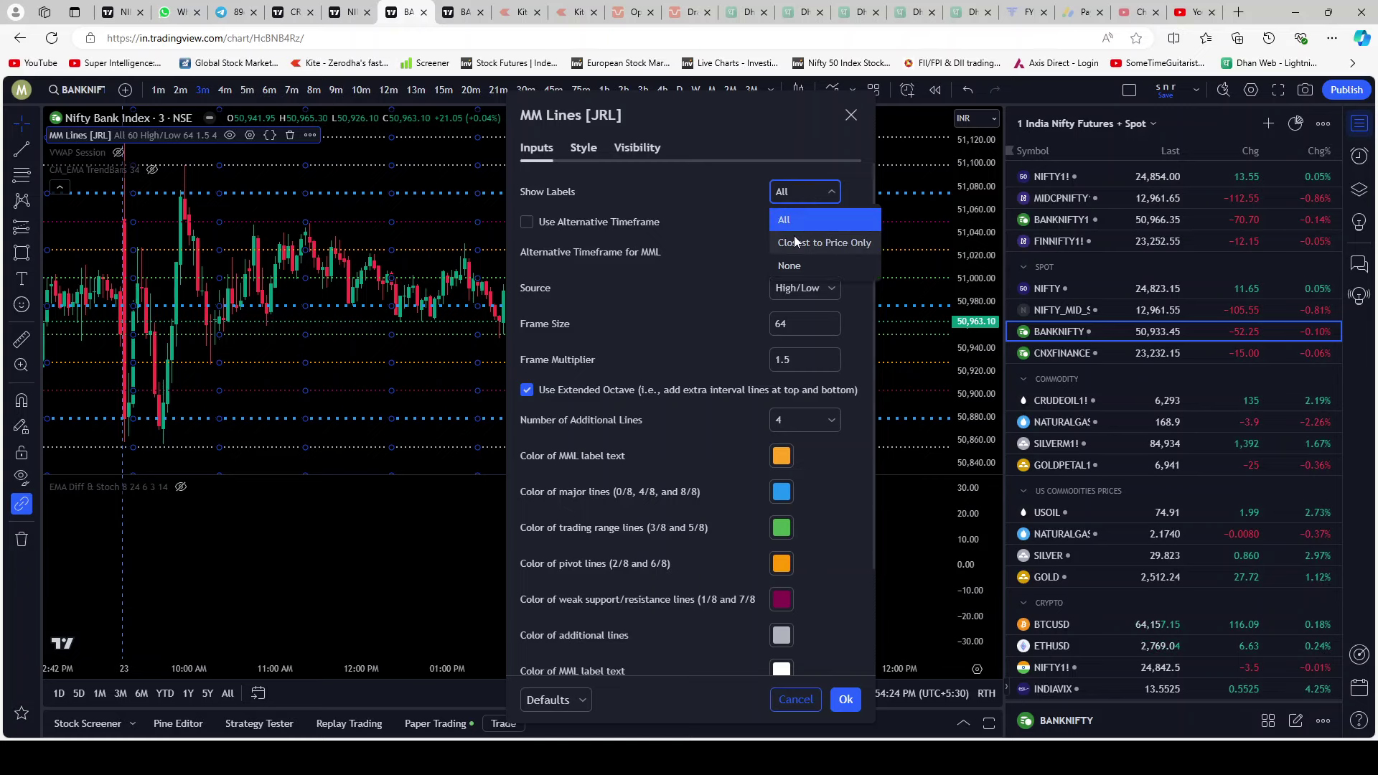
pyautogui.click(795, 242)
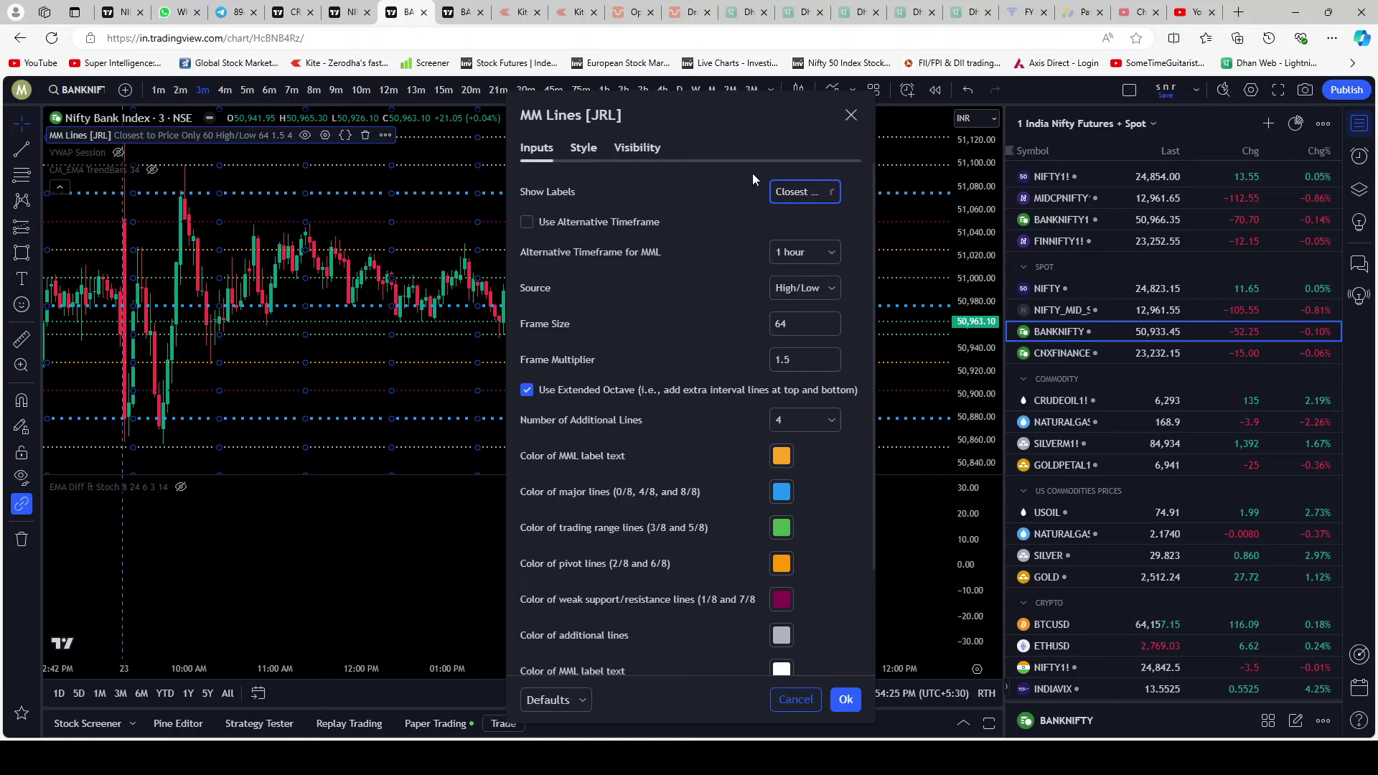
pyautogui.click(846, 700)
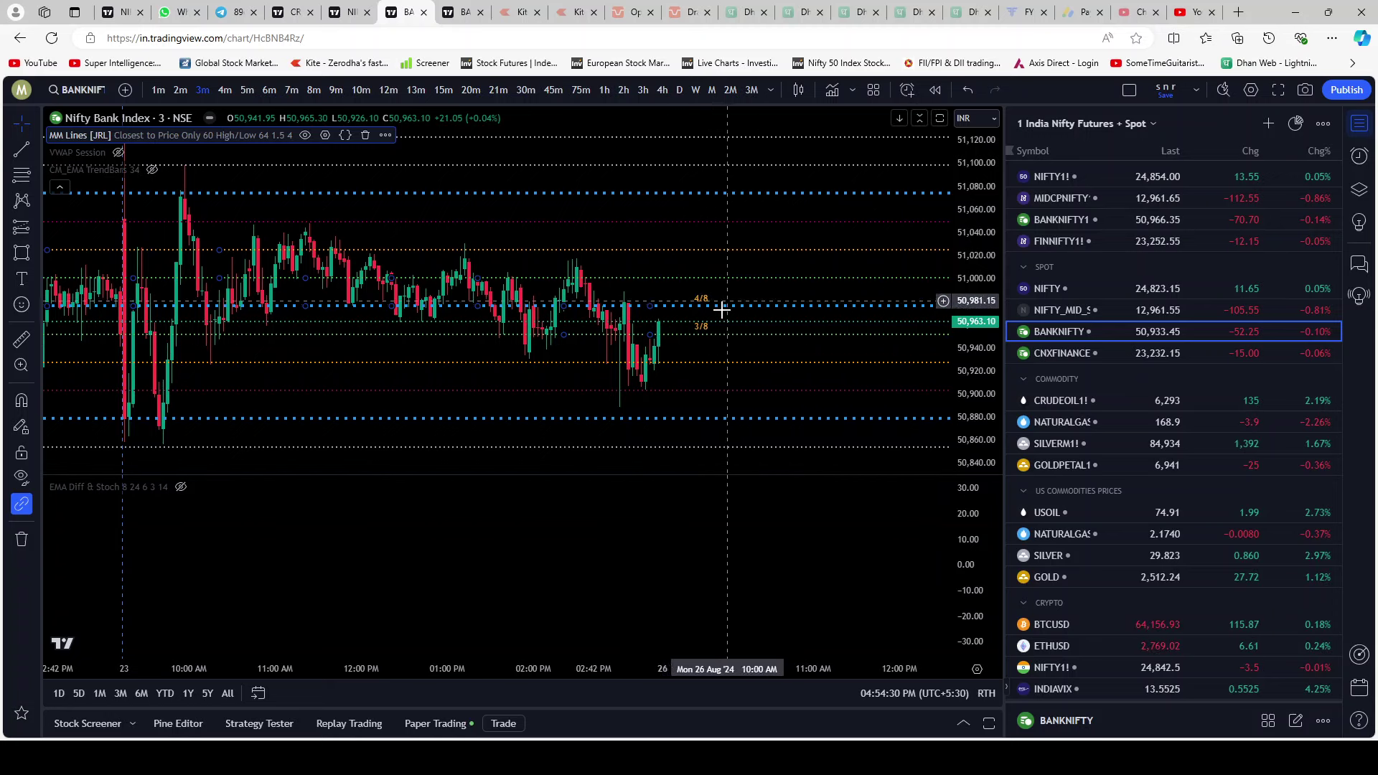
# Step: Set Show Labels of the MM Lines [JRL] indicator to None and apply the settings
pyautogui.click(325, 136)
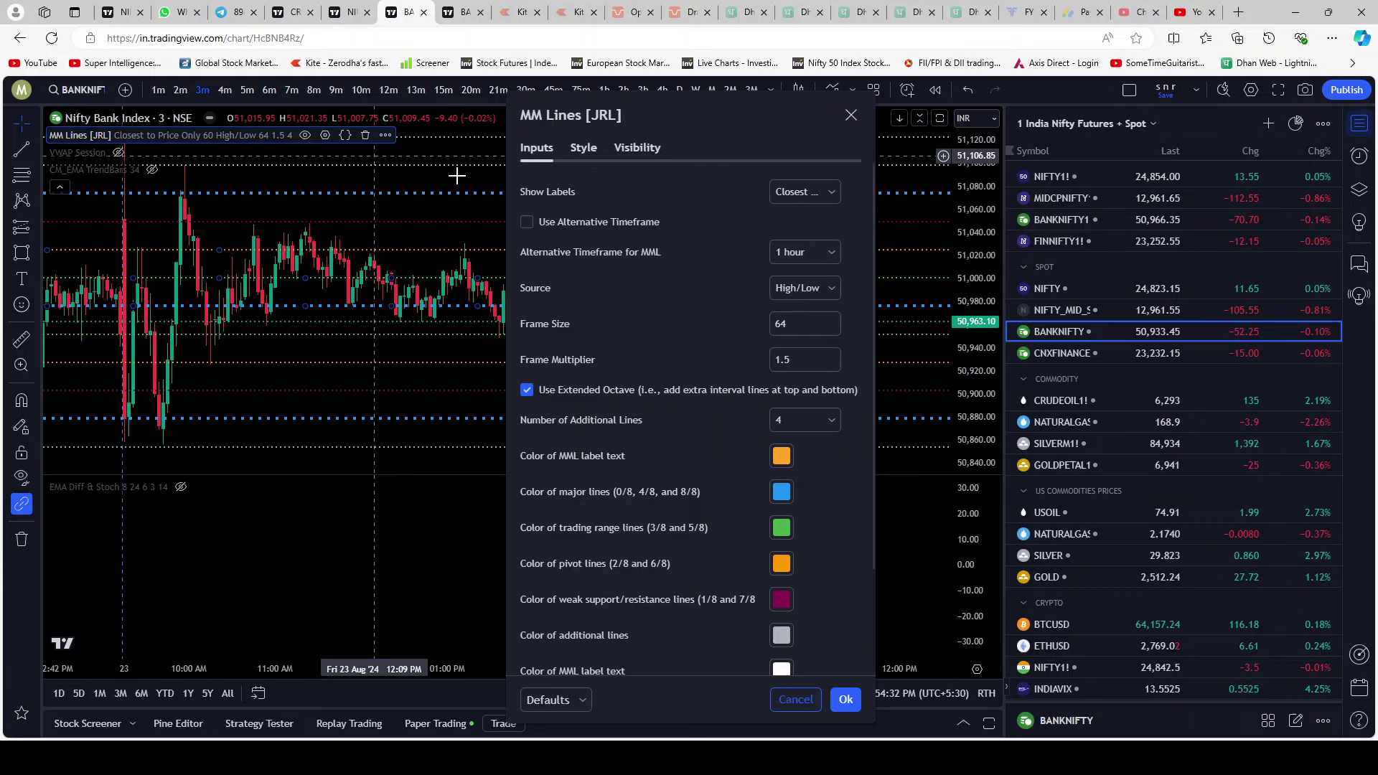
pyautogui.click(804, 191)
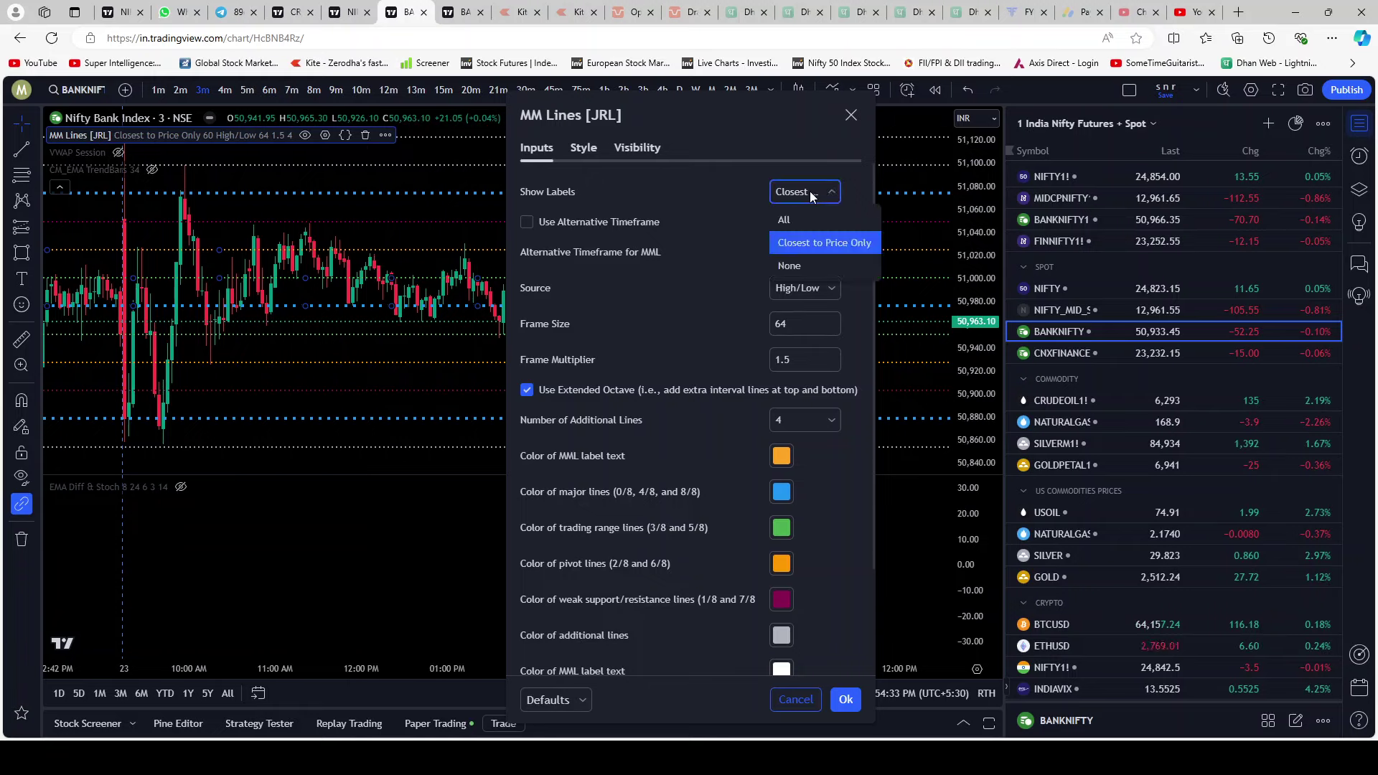
pyautogui.click(795, 269)
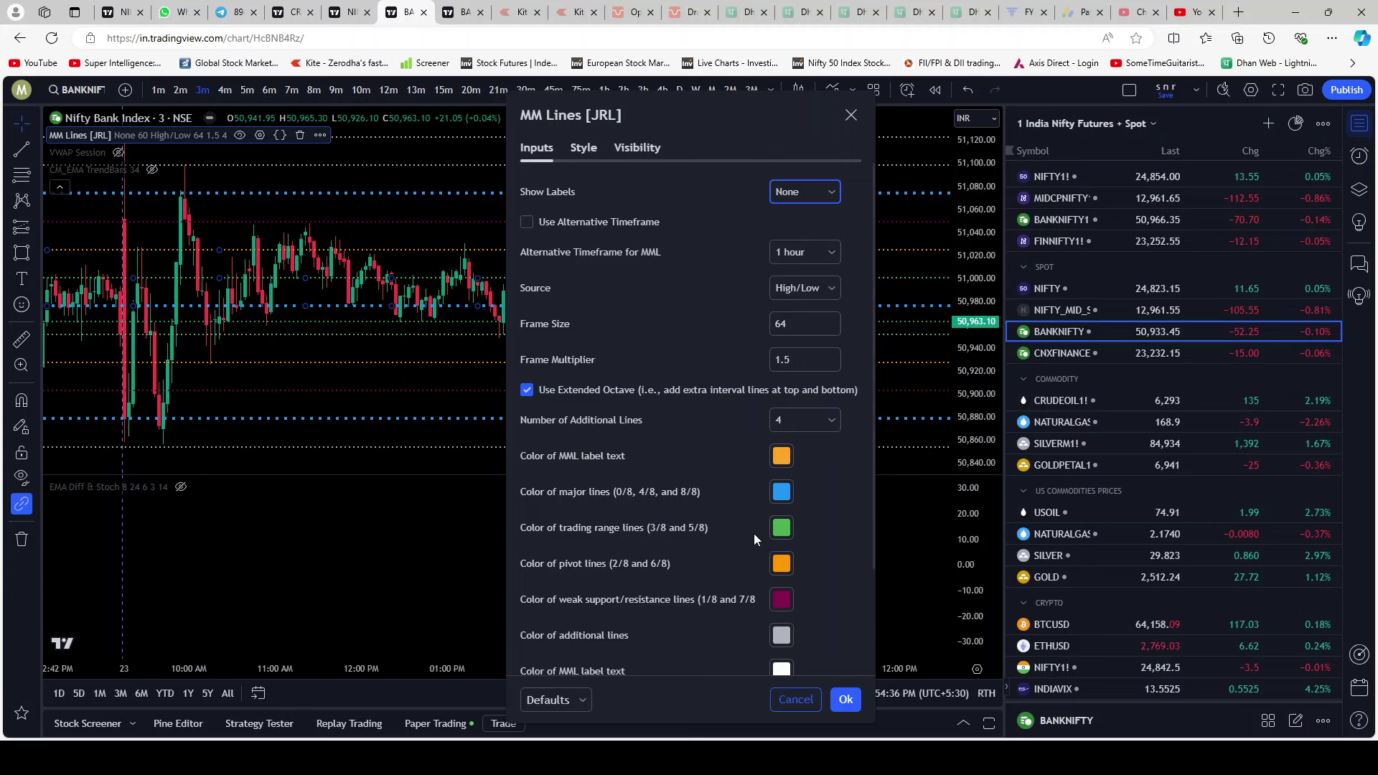
pyautogui.click(845, 699)
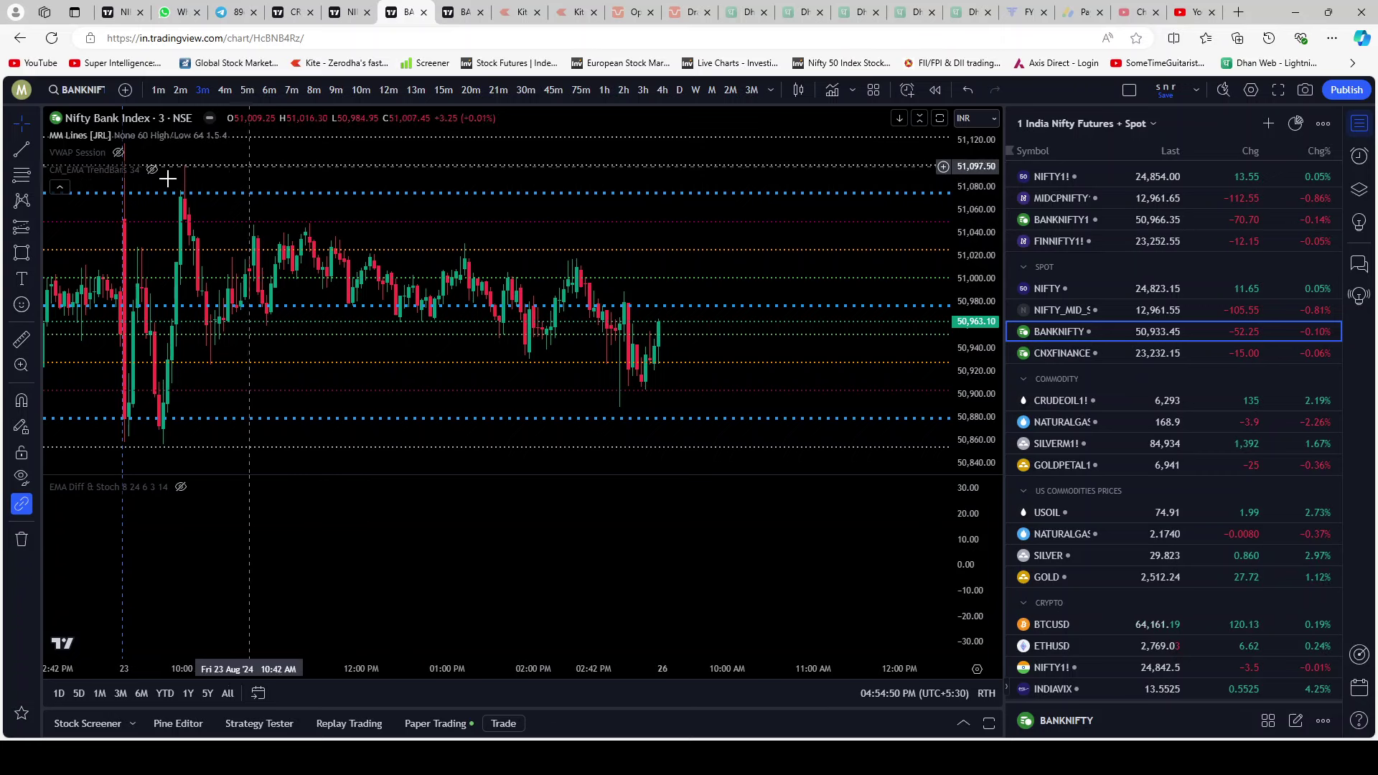
# Step: Show the hidden VWAP indicator on the chart and review its input and style settings, including the line colour options
pyautogui.click(118, 153)
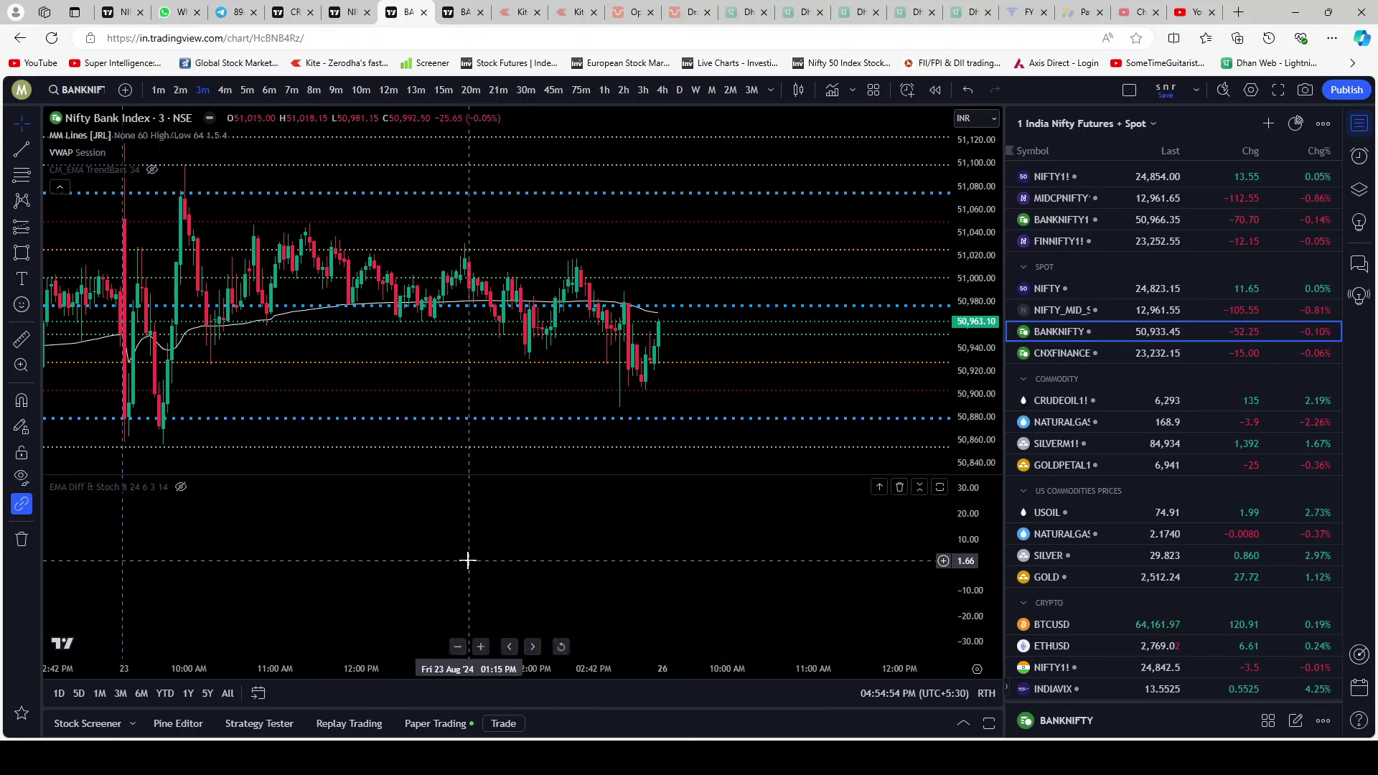
pyautogui.moveTo(506, 560); pyautogui.dragTo(616, 559)
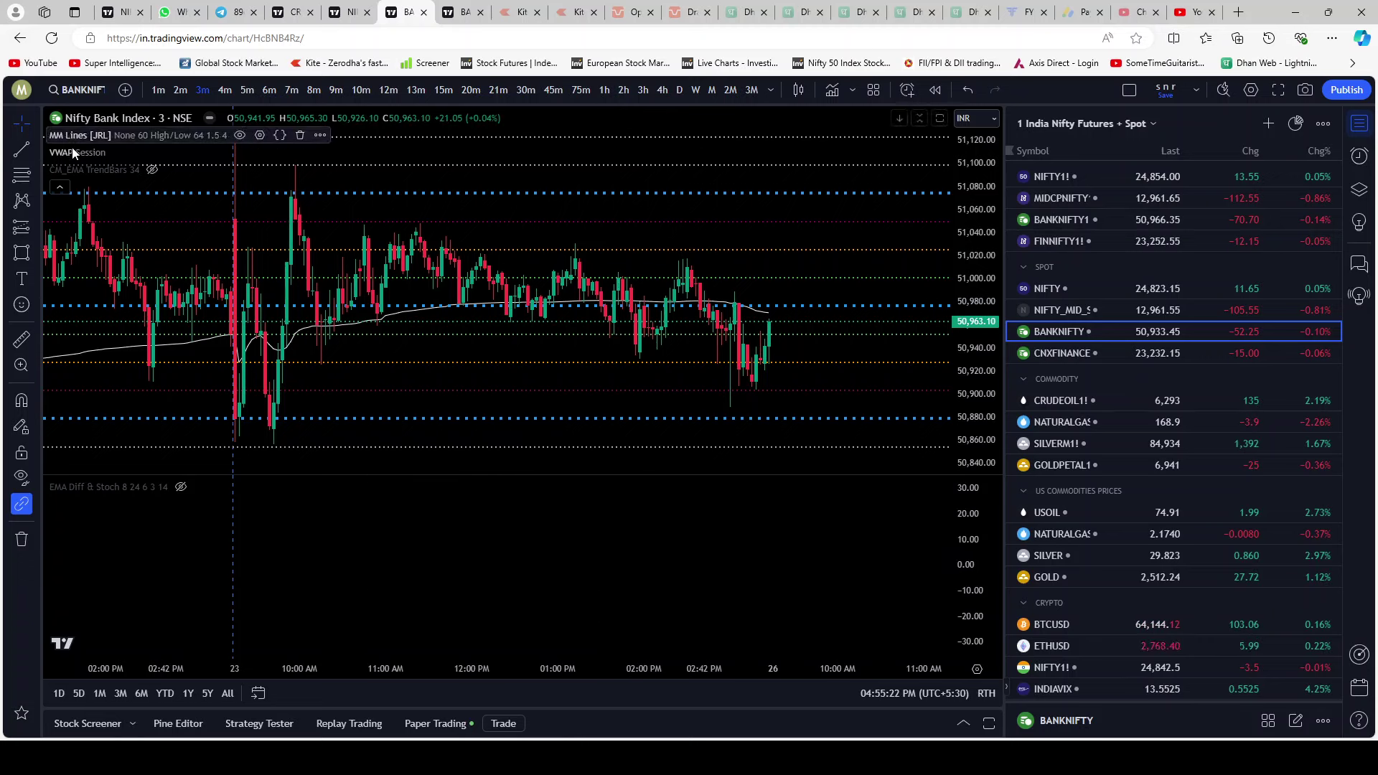
pyautogui.click(138, 152)
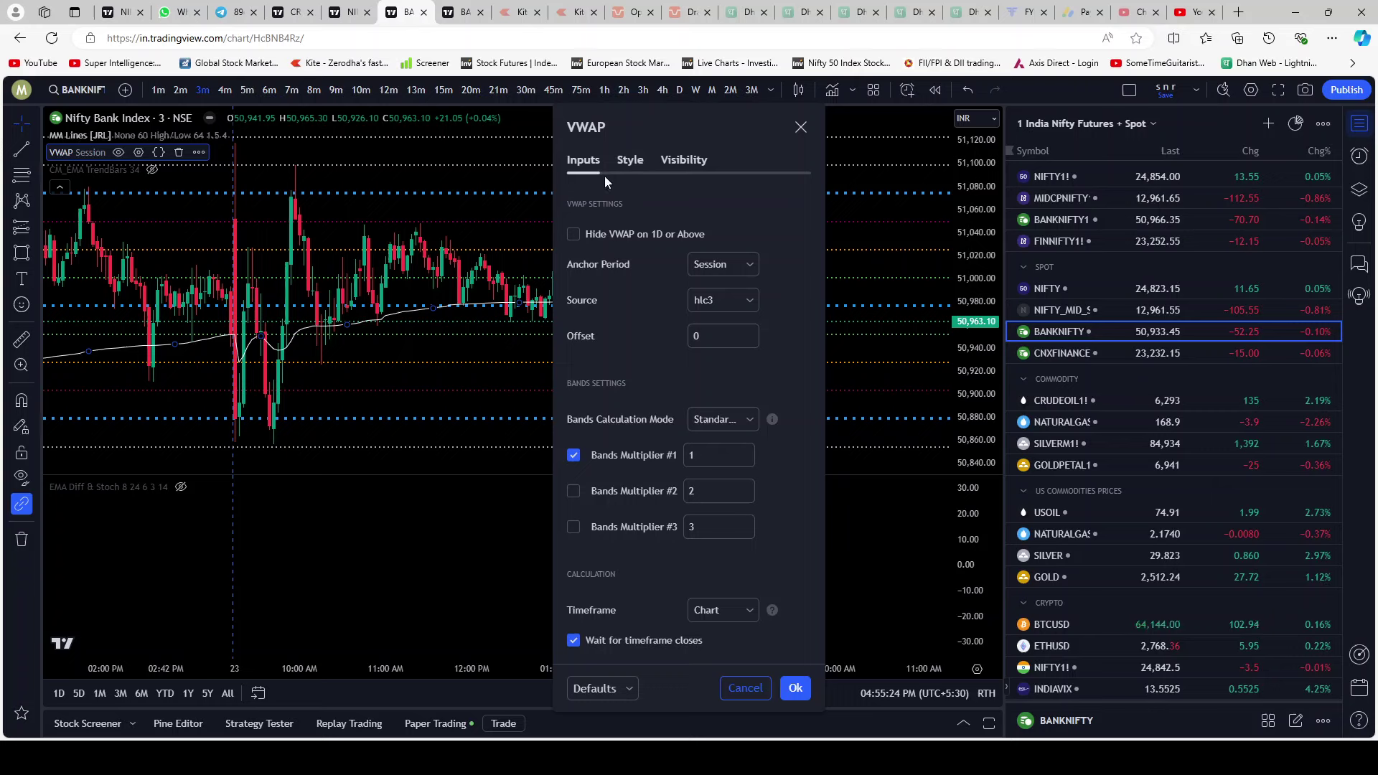
pyautogui.click(622, 160)
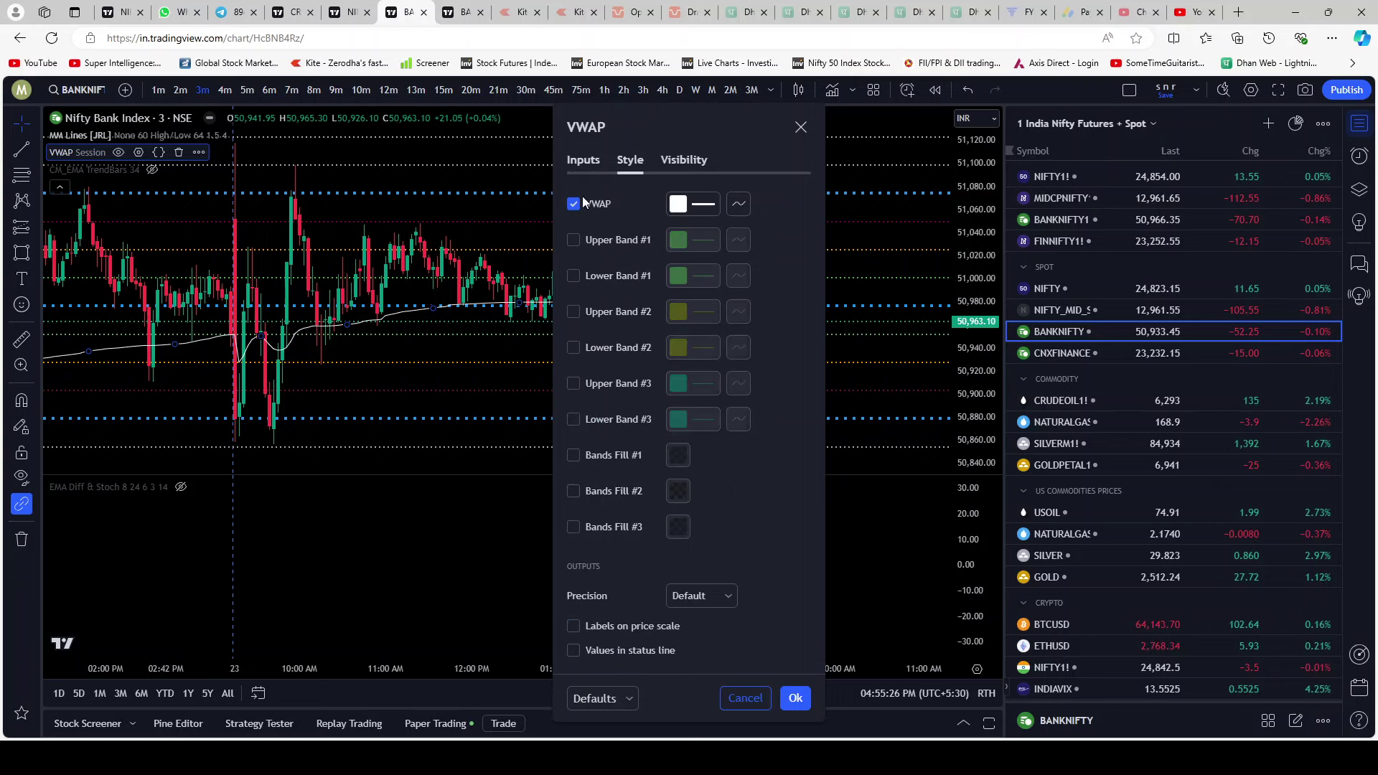
pyautogui.click(671, 205)
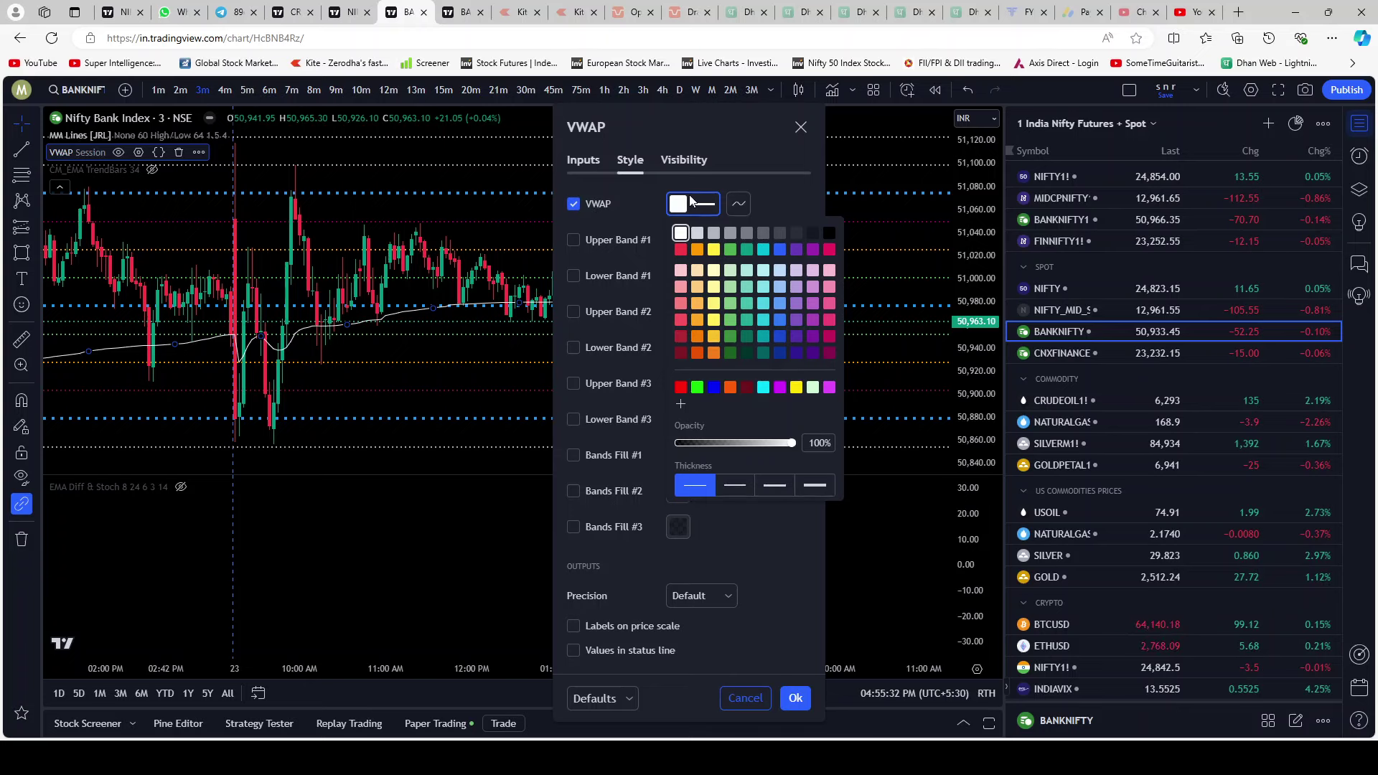
pyautogui.click(726, 139)
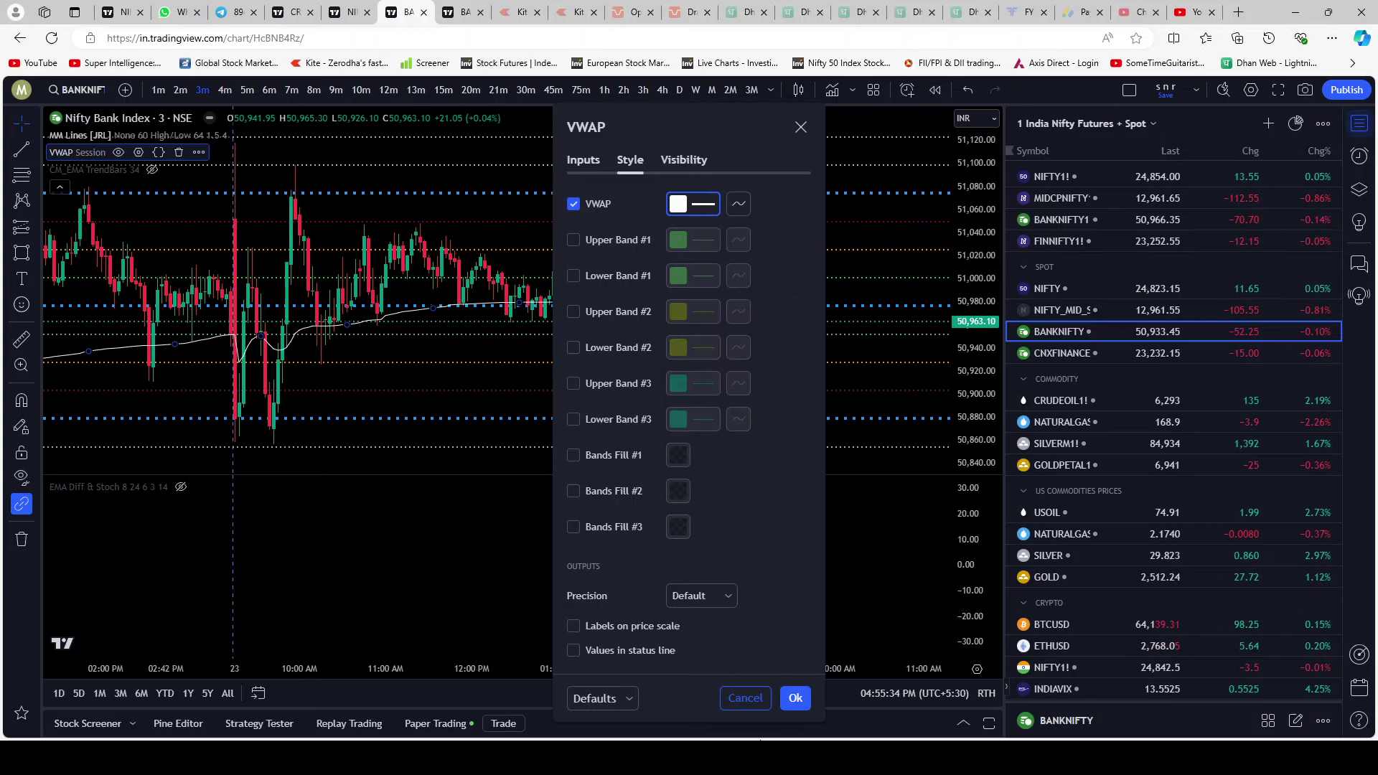
pyautogui.click(796, 699)
# Step: Show the hidden CM_EMA TrendBars indicator on the chart and review its EMA input and bar colour settings
pyautogui.moveTo(153, 175)
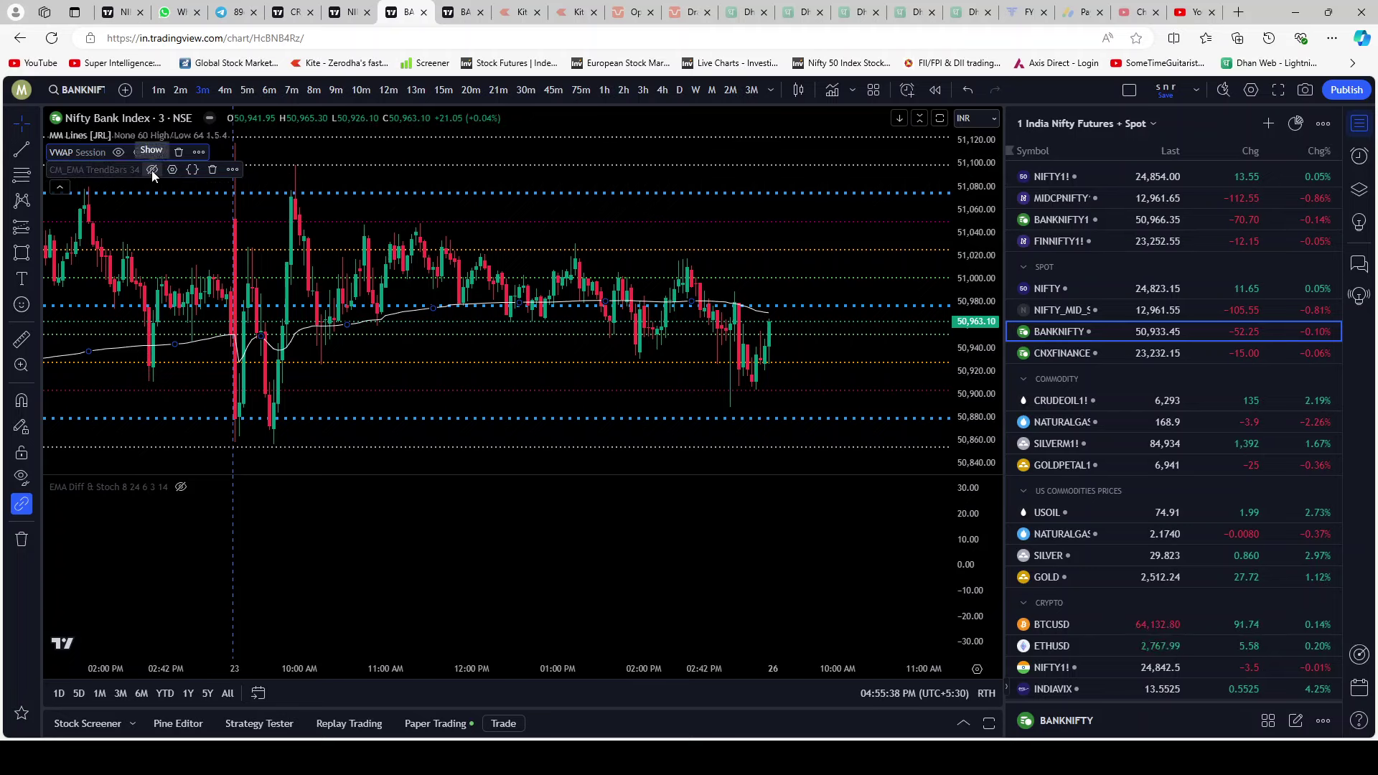
pyautogui.click(152, 170)
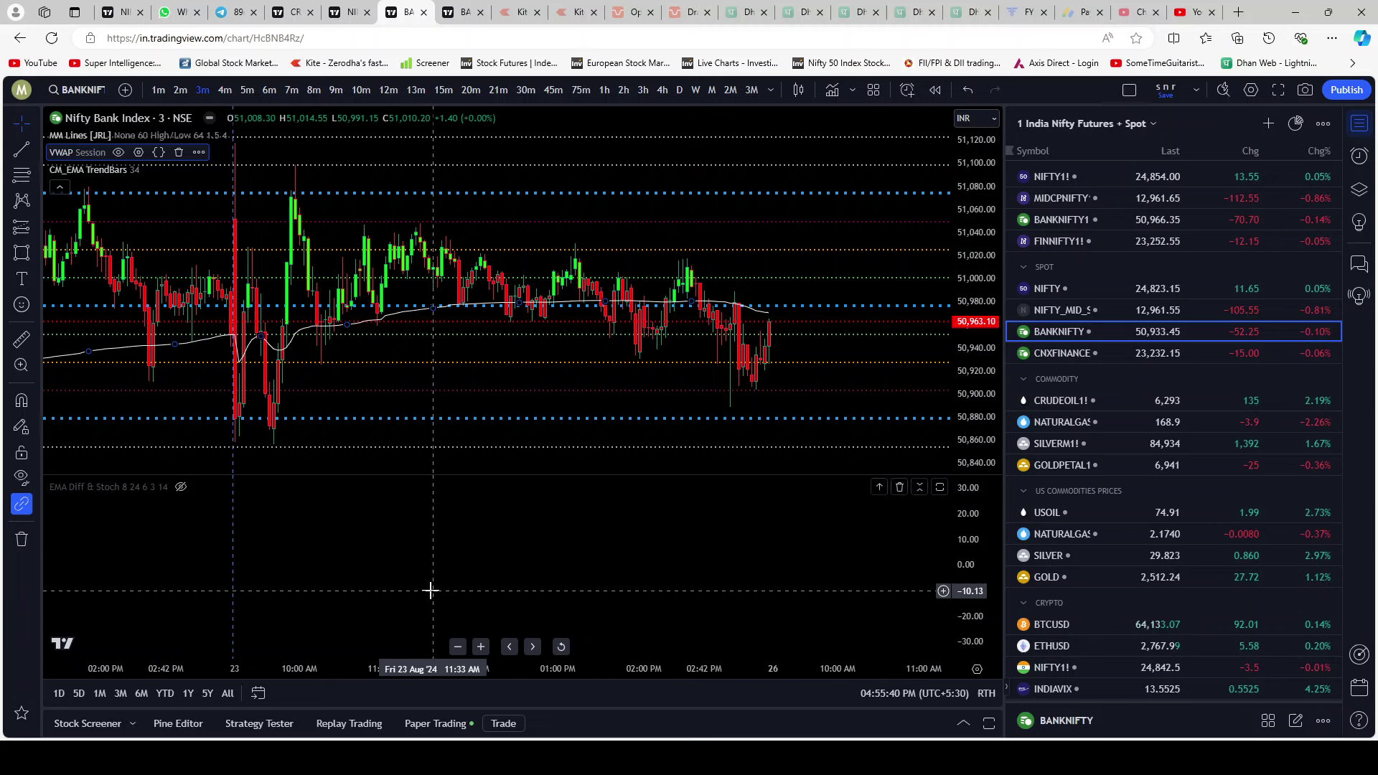
pyautogui.moveTo(131, 176)
pyautogui.click(173, 169)
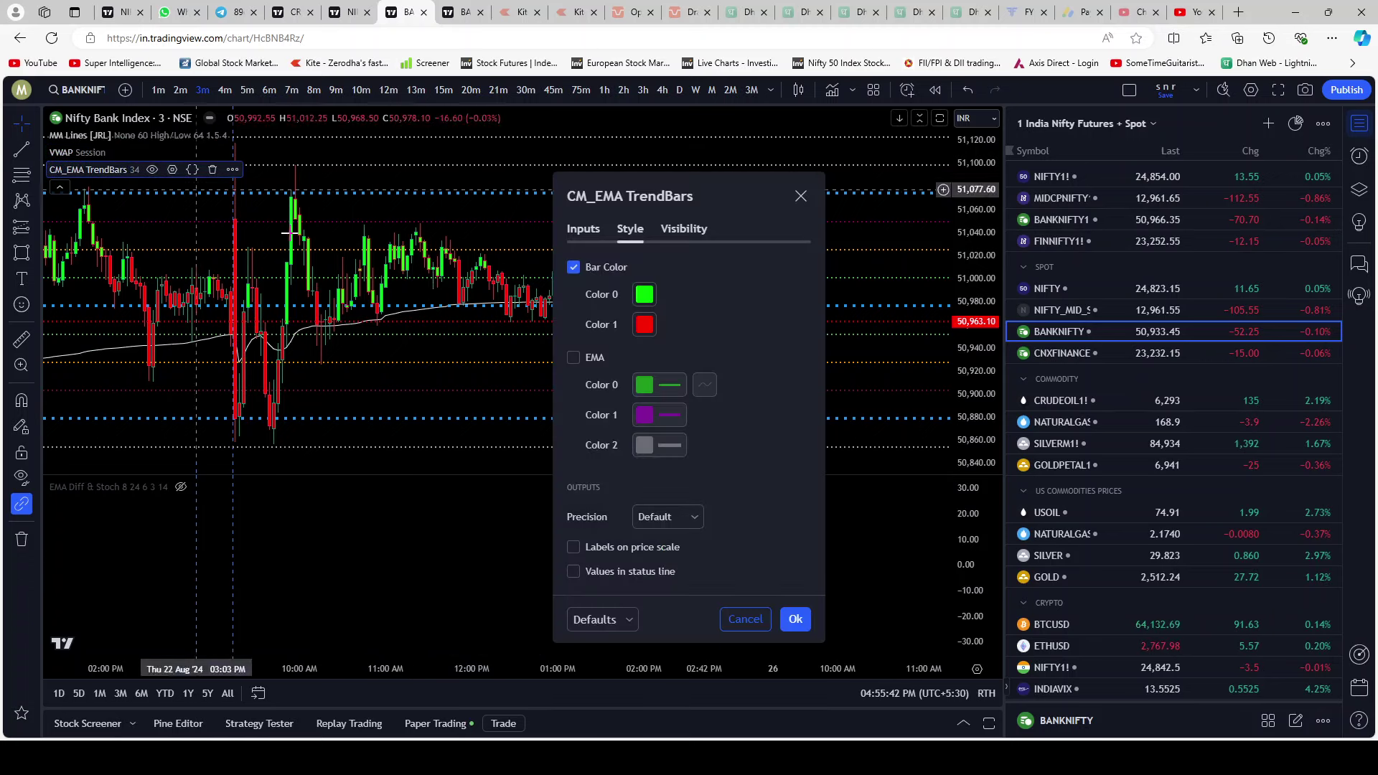
pyautogui.click(586, 231)
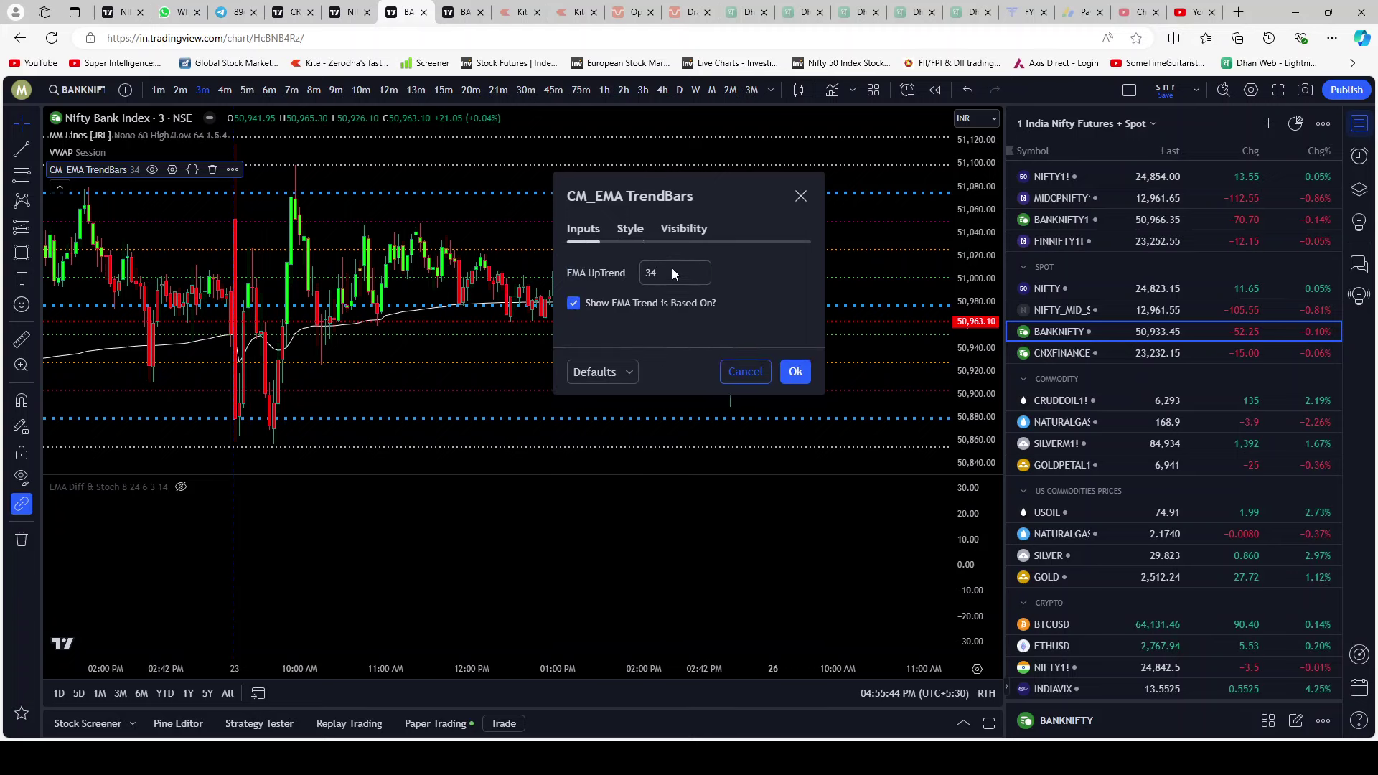
pyautogui.click(631, 230)
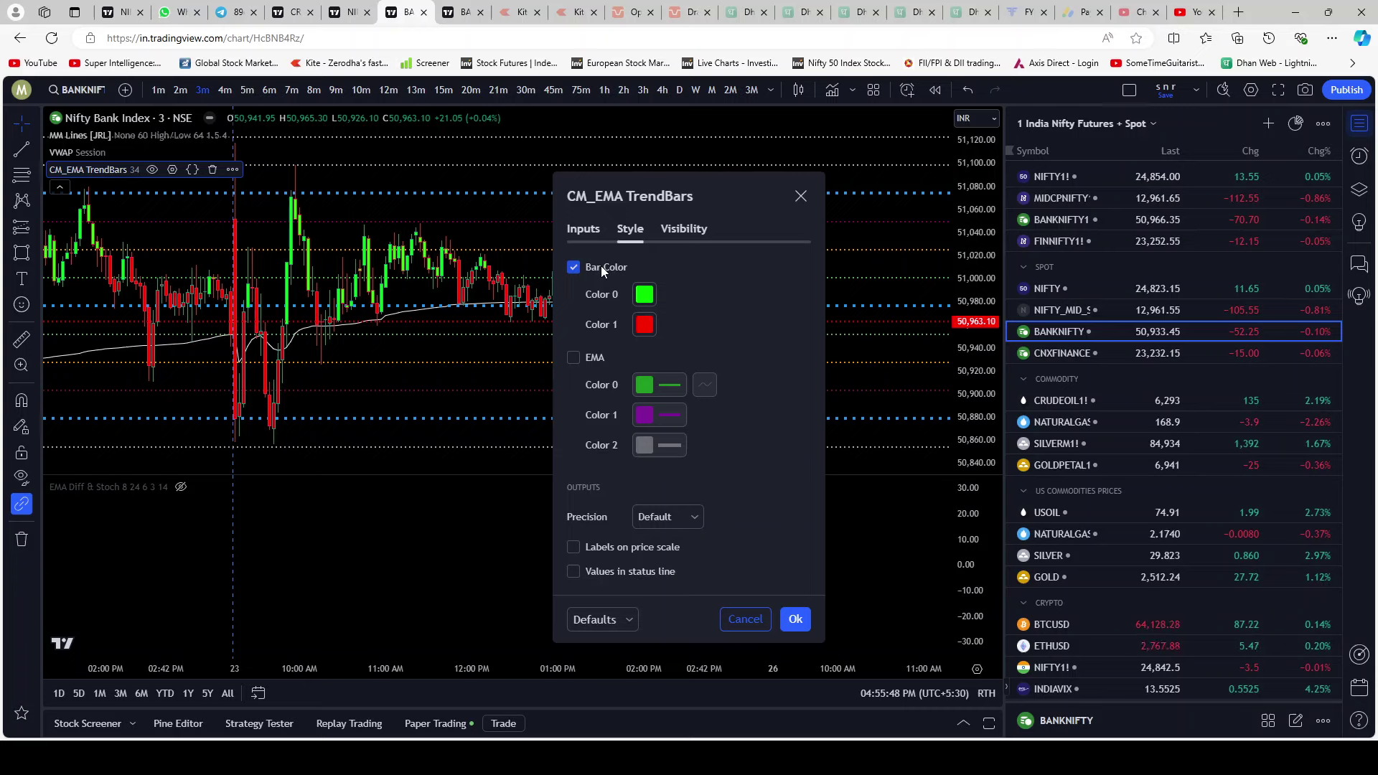
# Step: Toggle the EMA line of CM_EMA TrendBars on and off to compare it on the chart, and leave it switched off
pyautogui.click(575, 357)
pyautogui.moveTo(657, 197); pyautogui.dragTo(1090, 191)
pyautogui.click(1007, 352)
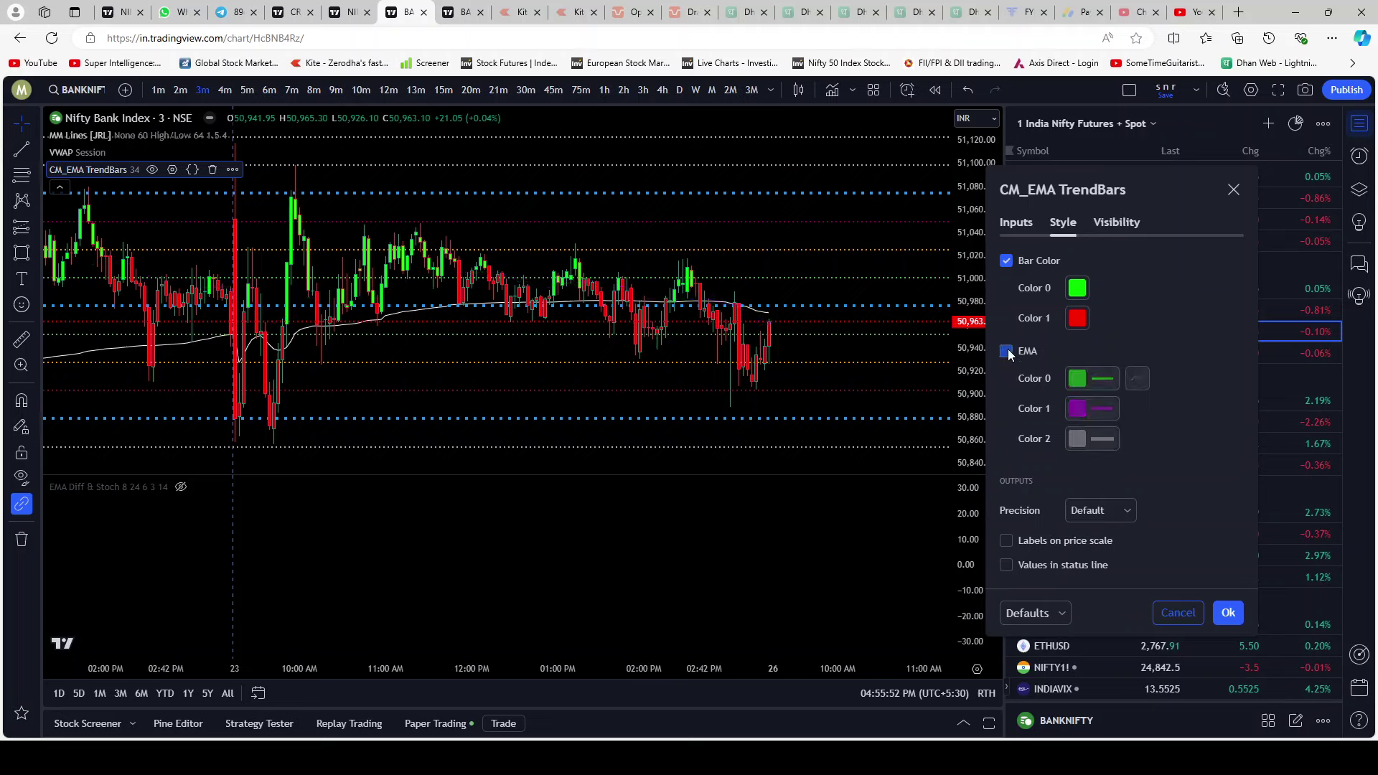
pyautogui.click(1007, 352)
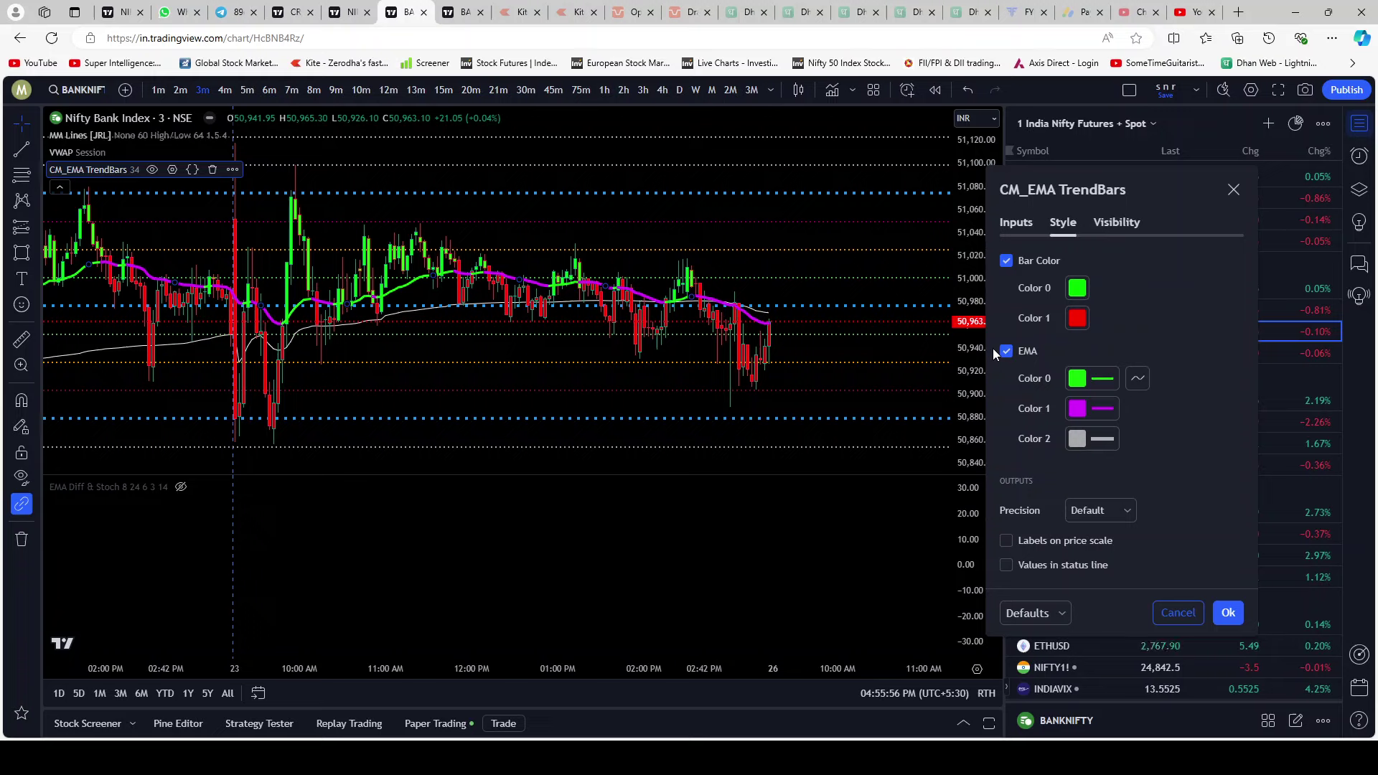
pyautogui.click(1006, 353)
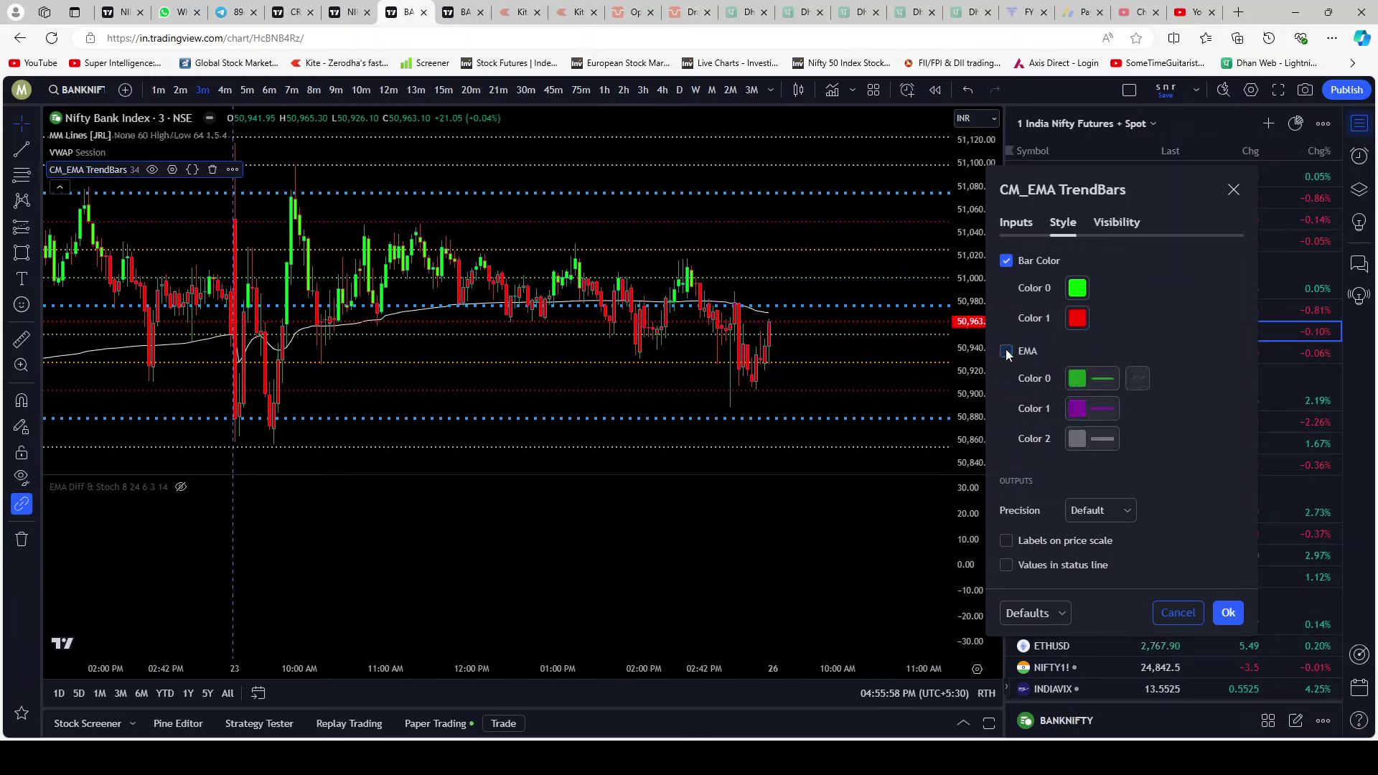
pyautogui.click(1007, 354)
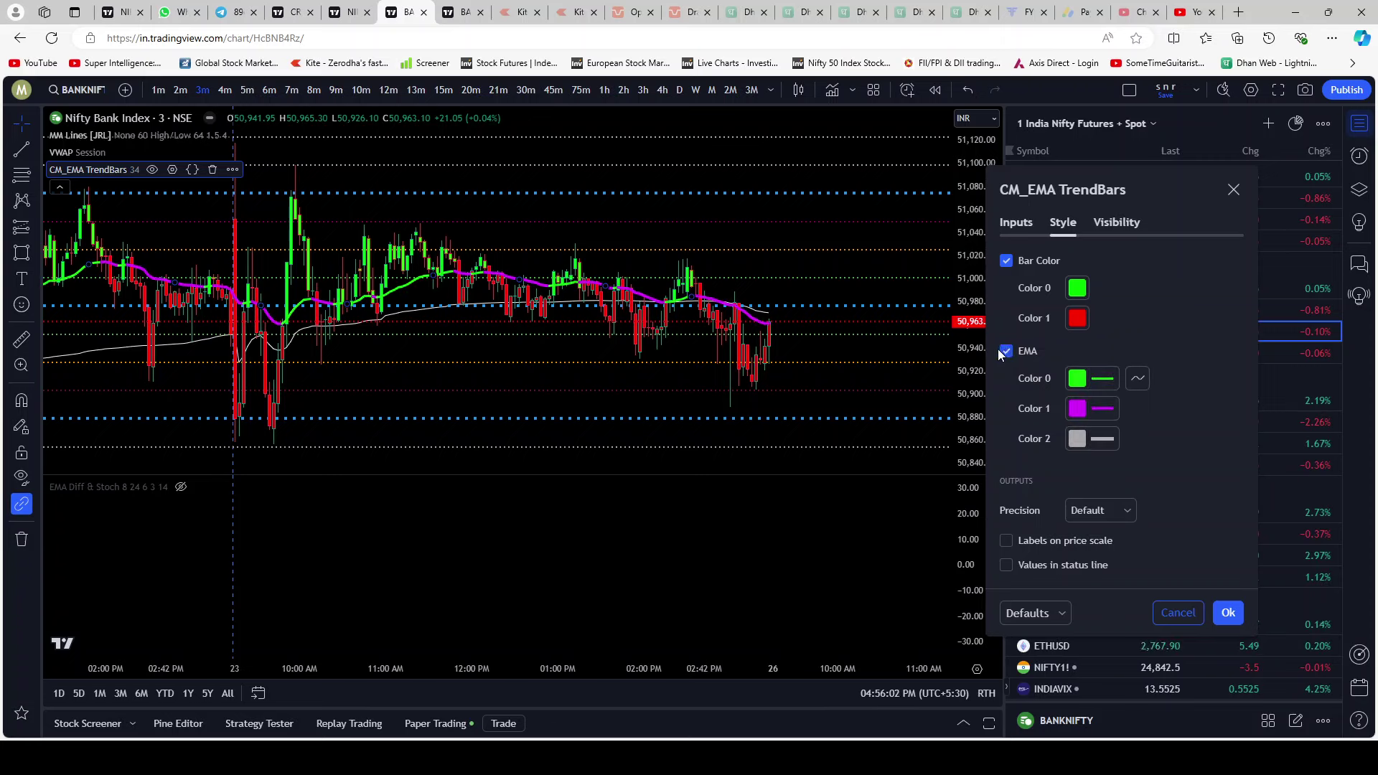
pyautogui.click(1007, 352)
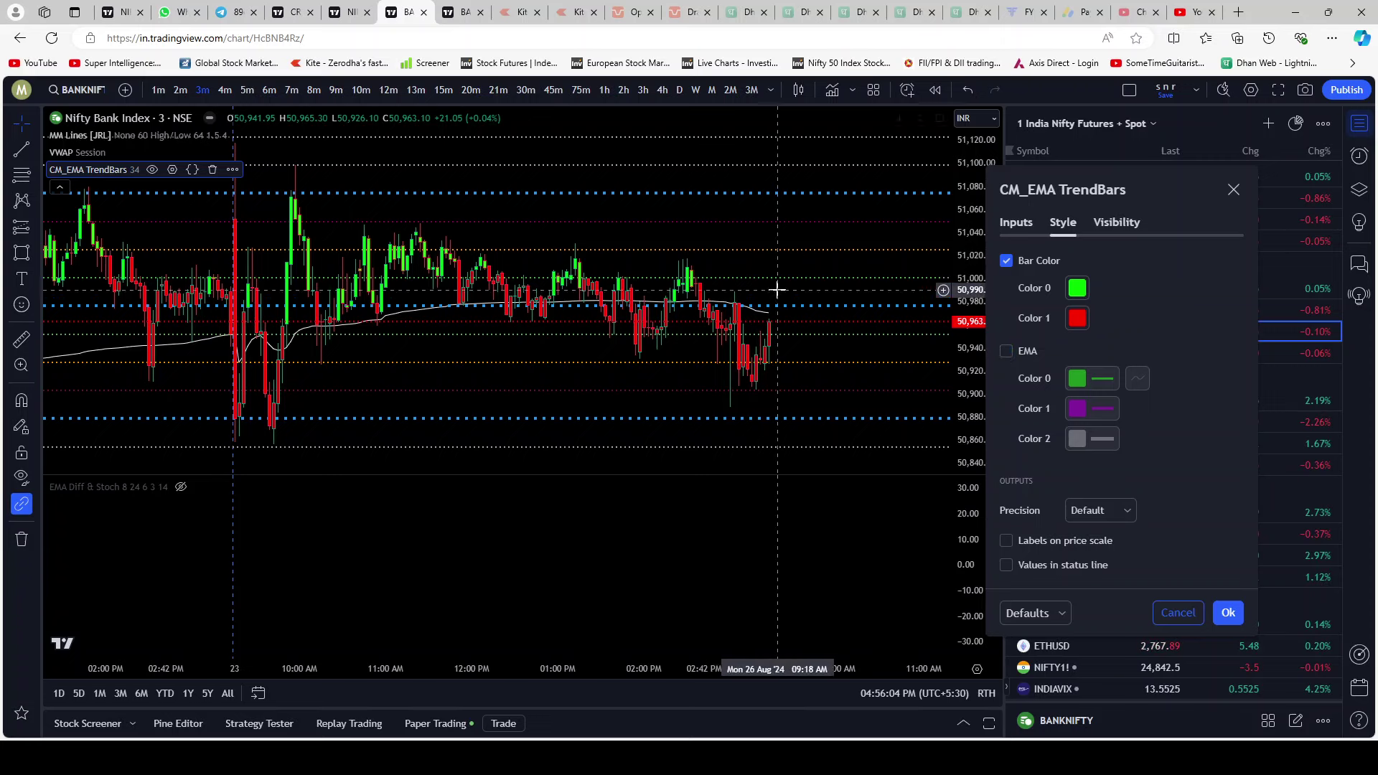
pyautogui.click(1229, 614)
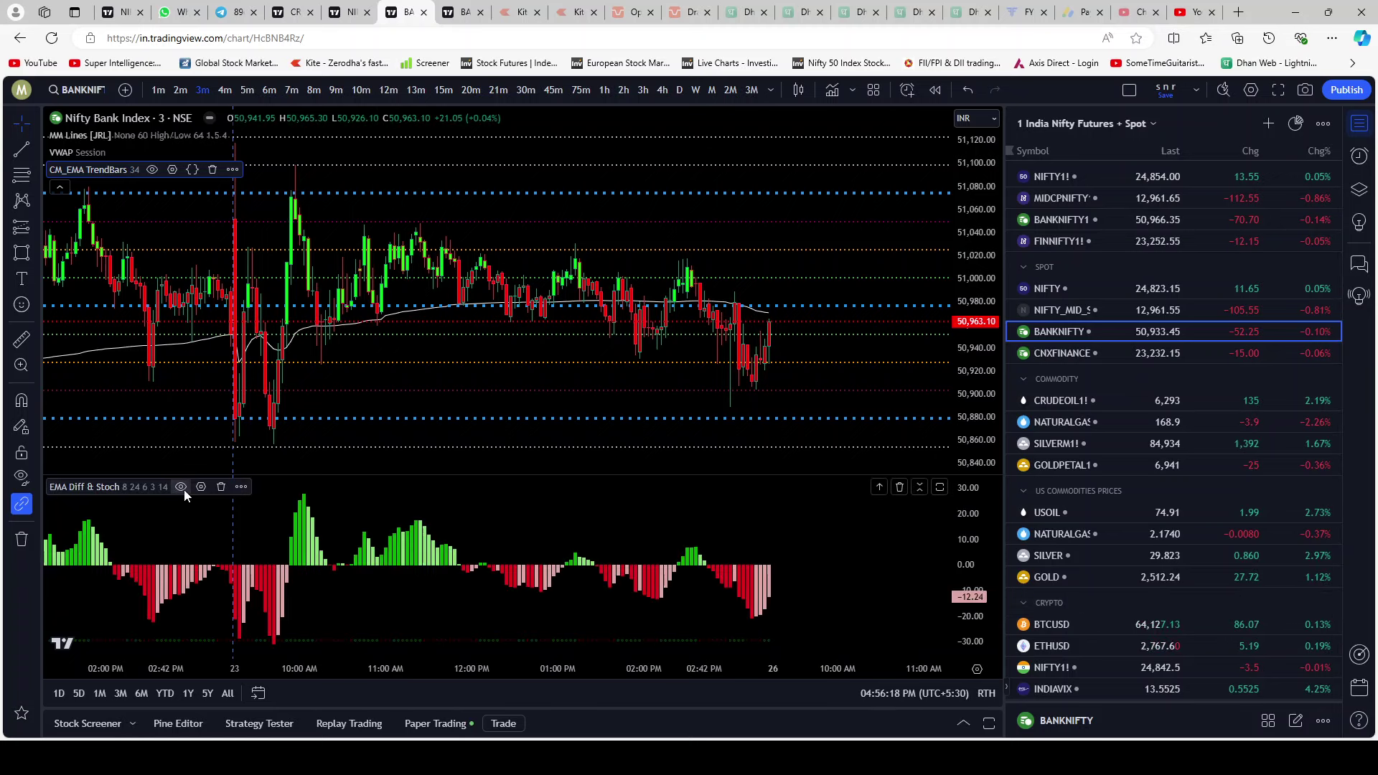
# Step: Show the EMA Diff & Stoch histogram below the price chart, look at its script description page, and return to the chart
pyautogui.moveTo(183, 490)
pyautogui.click(241, 486)
pyautogui.click(381, 533)
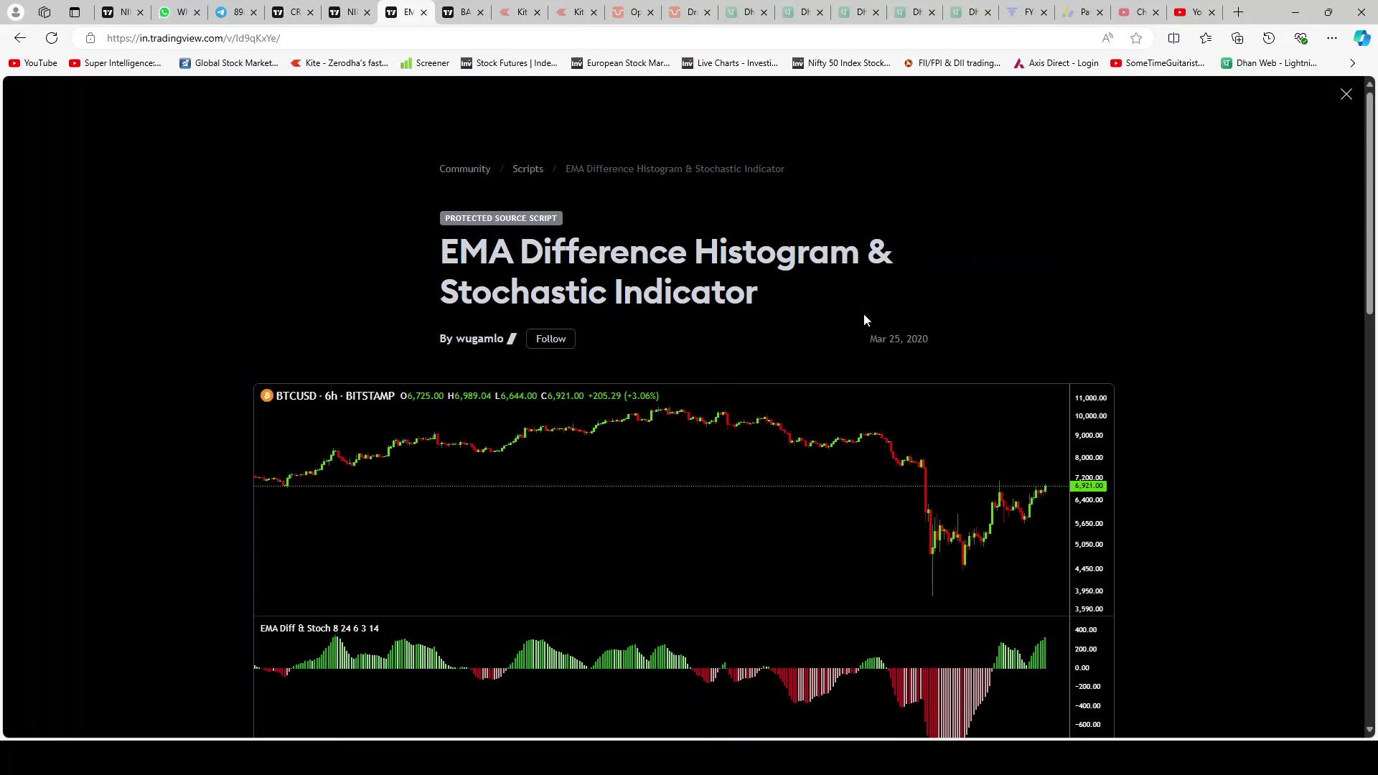
pyautogui.click(1346, 94)
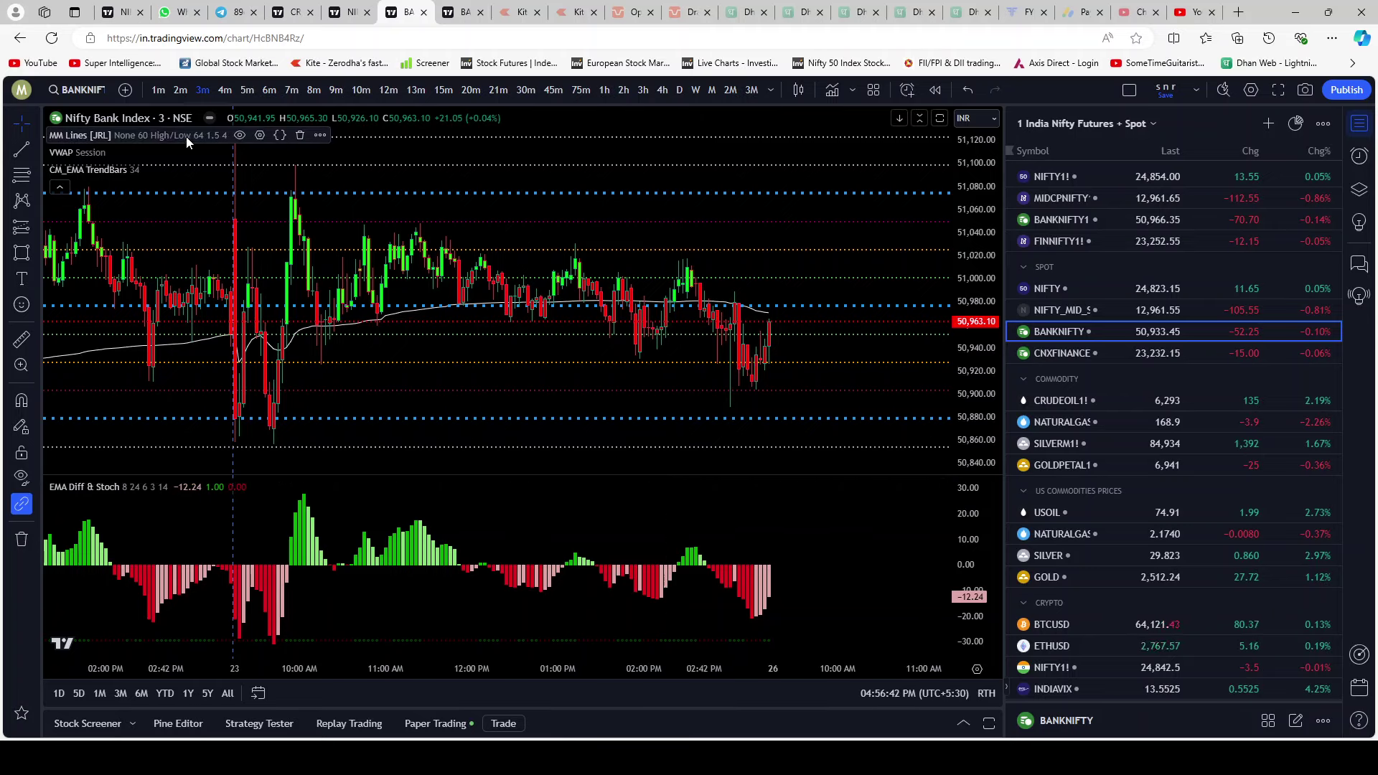
# Step: Set the MM Lines [JRL] labels to All to view the level names beside the candles, and set them back to None
pyautogui.click(260, 135)
pyautogui.click(596, 149)
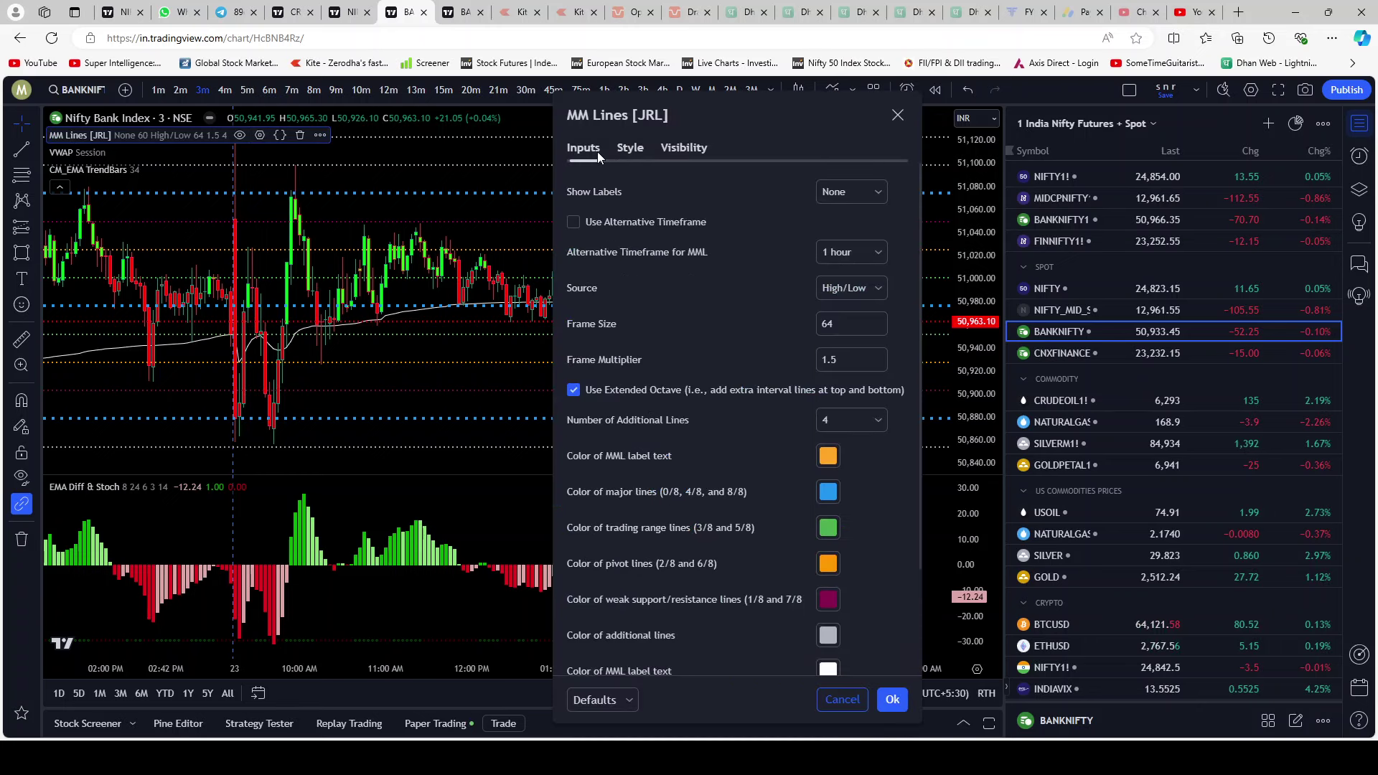
pyautogui.click(837, 195)
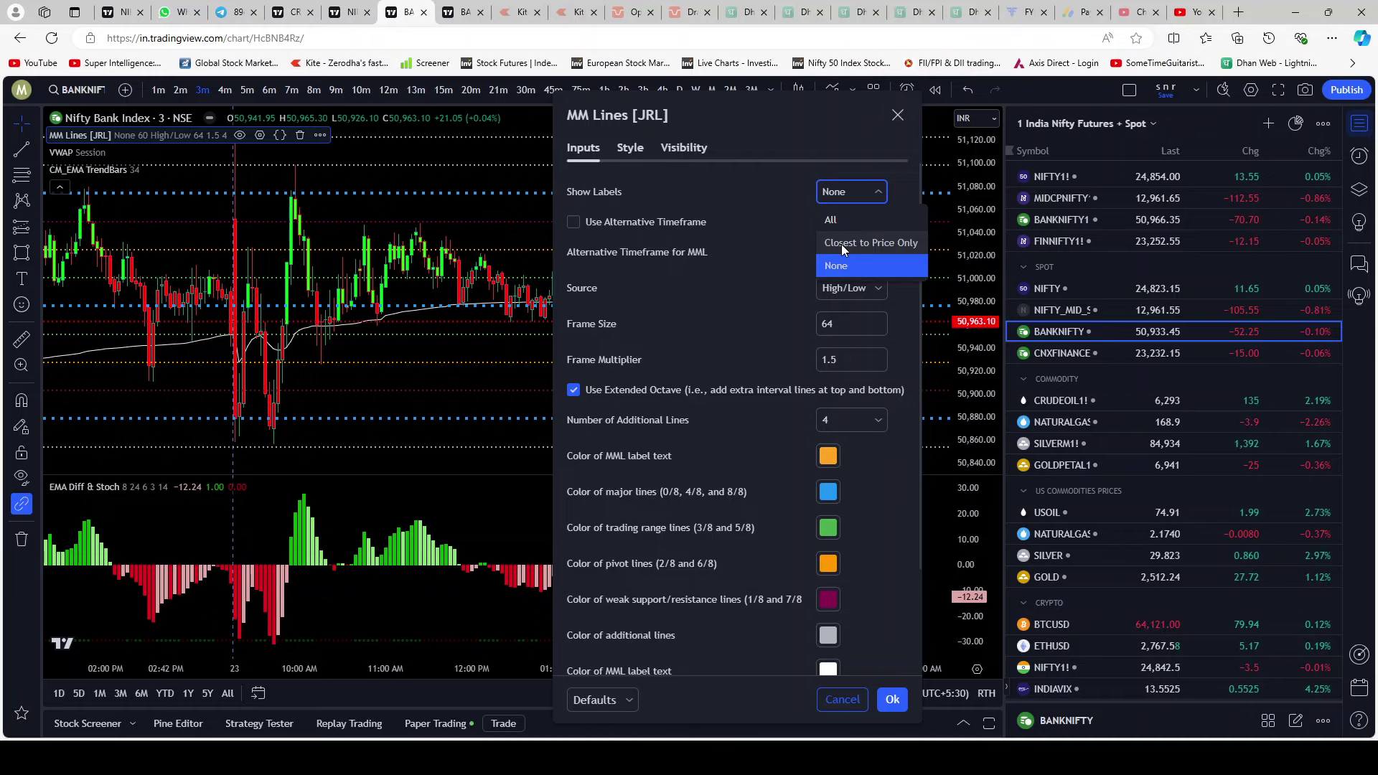
pyautogui.click(834, 217)
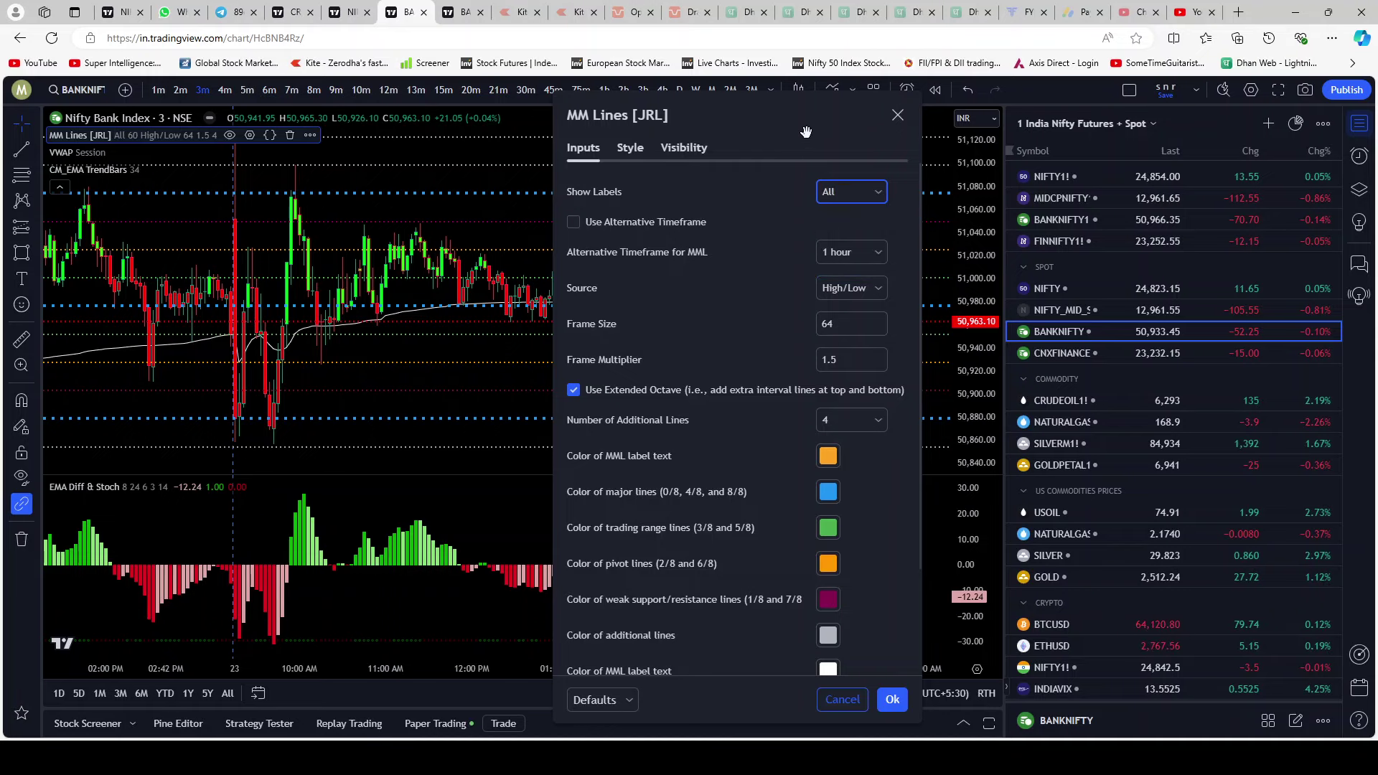
pyautogui.moveTo(806, 131); pyautogui.dragTo(390, 109)
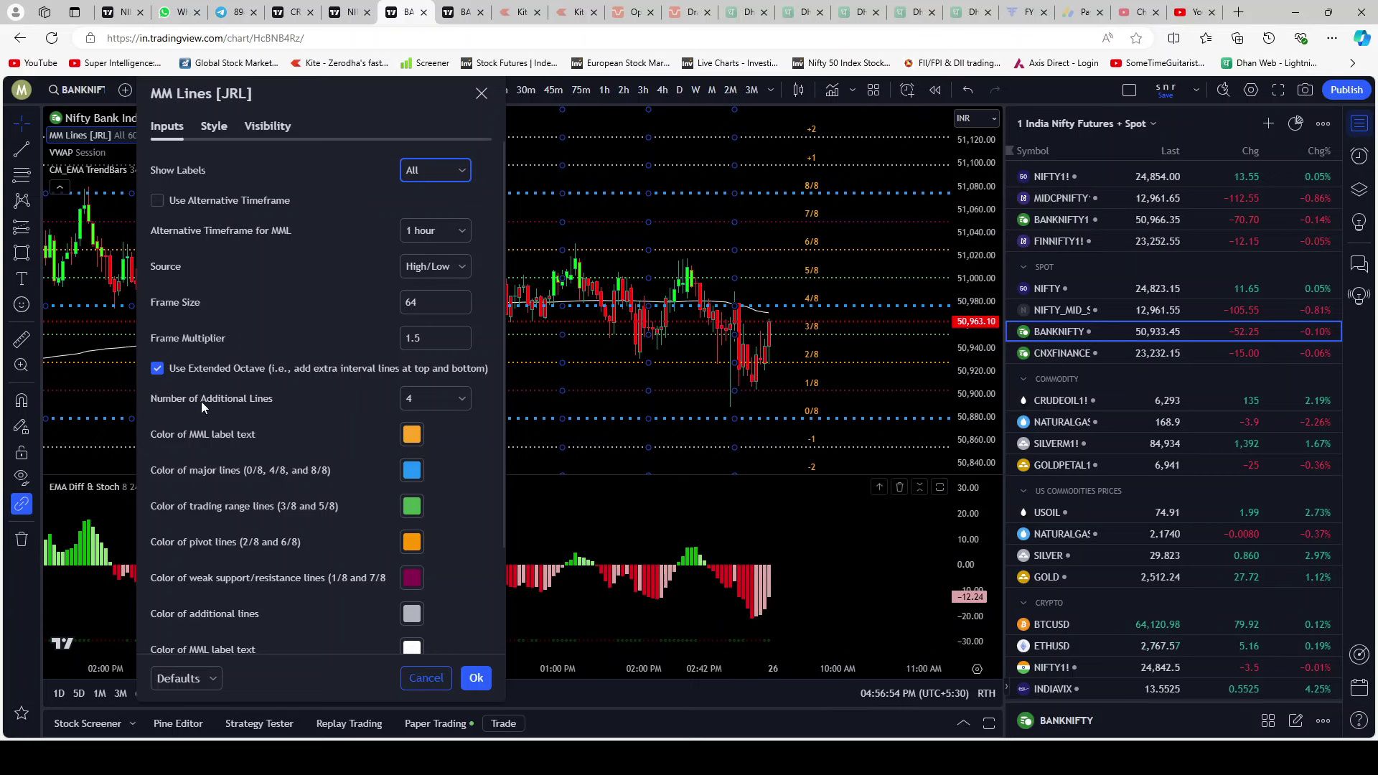
pyautogui.click(435, 172)
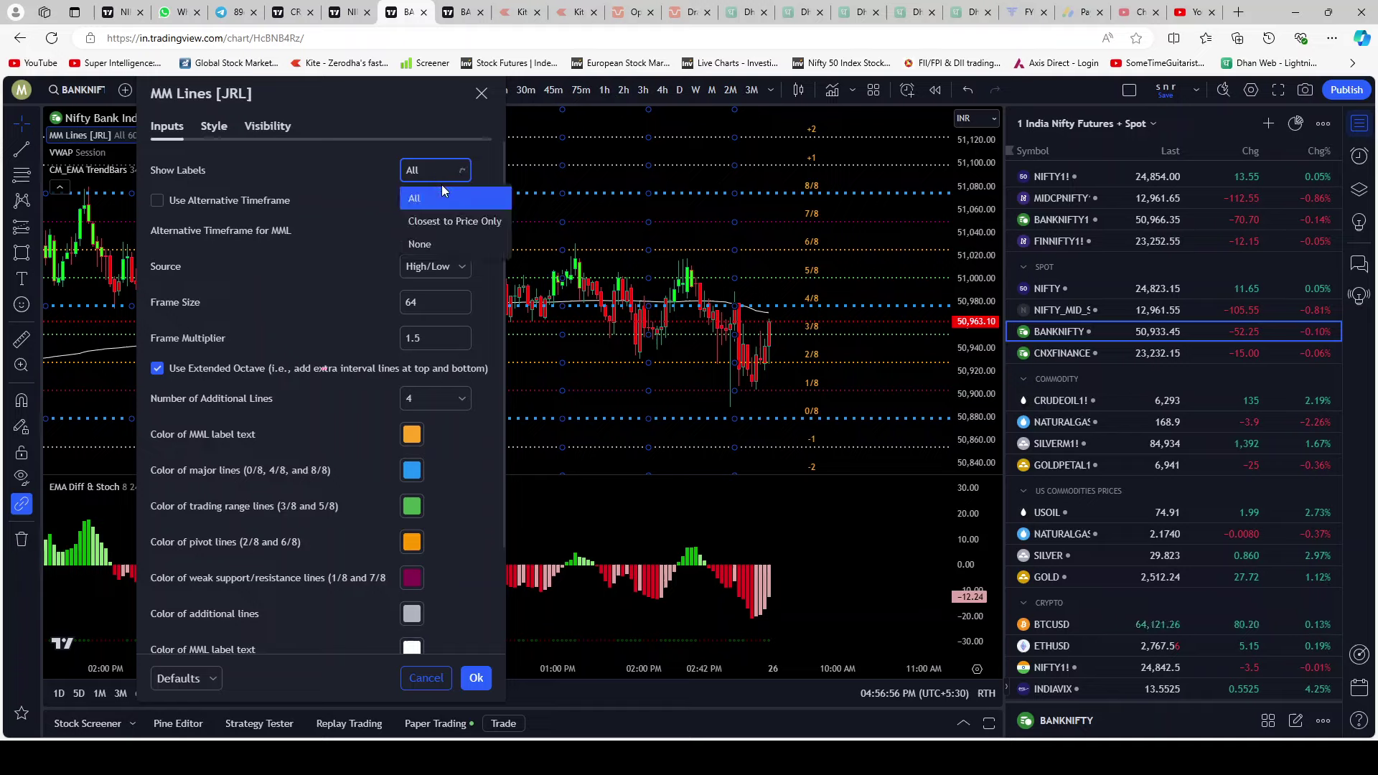
pyautogui.click(434, 245)
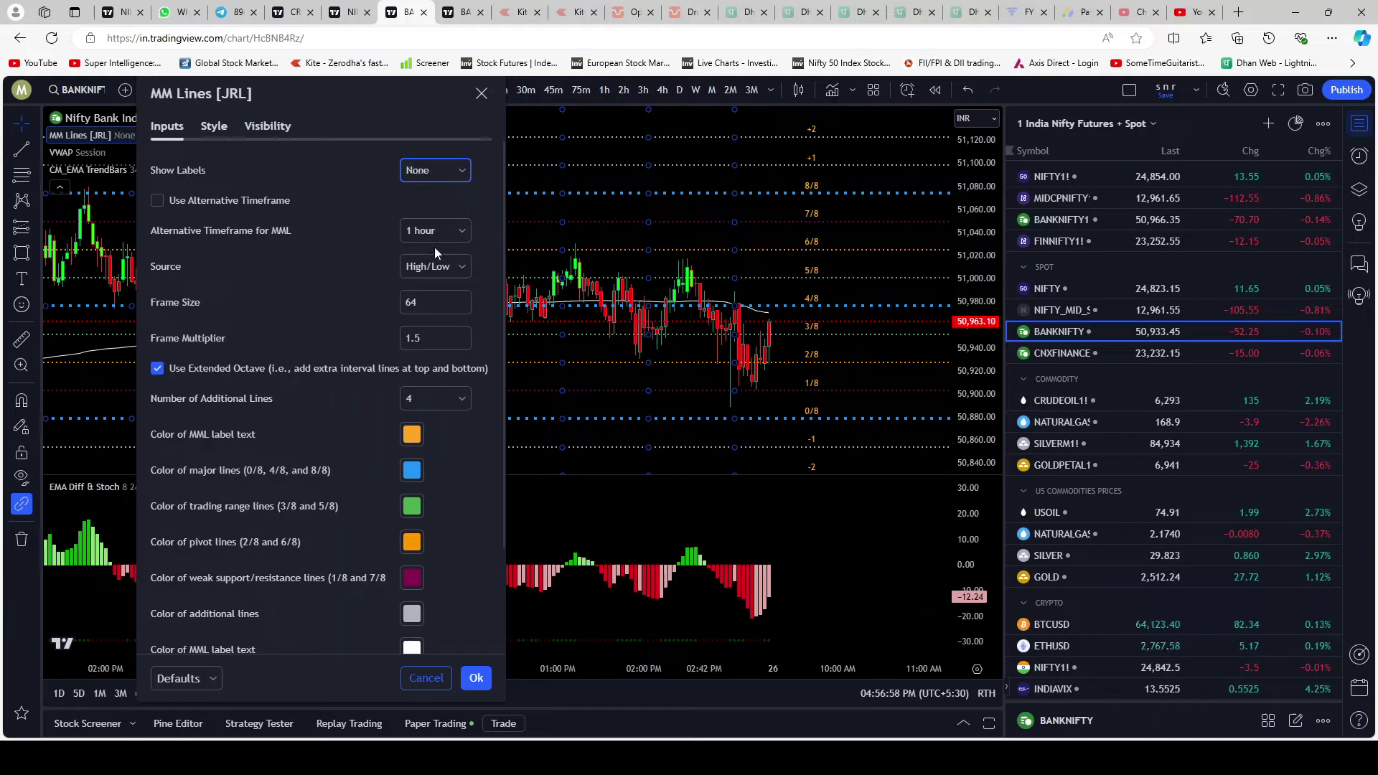
pyautogui.click(362, 122)
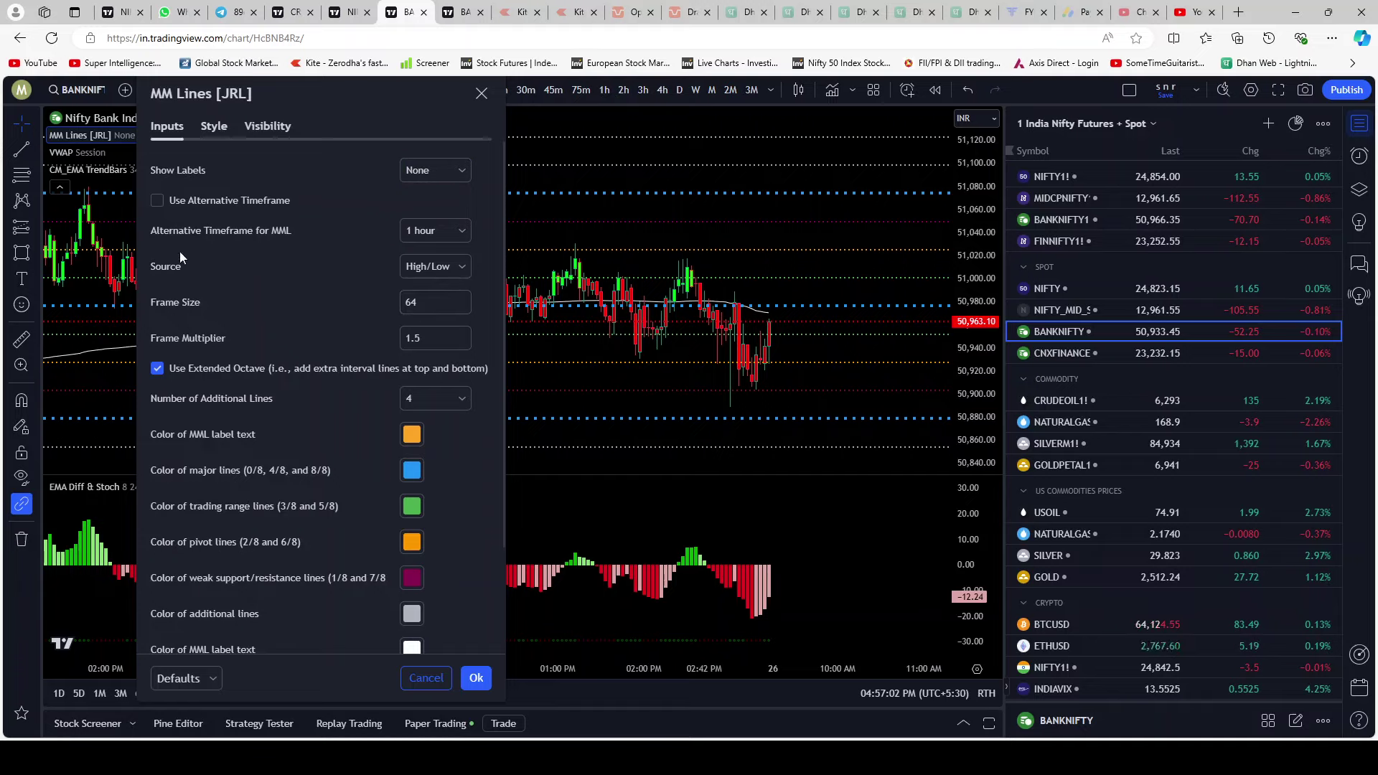
# Step: Review the line colours and the style and output options of MM Lines [JRL], open its defaults options, and confirm the settings
pyautogui.scroll(-2, 323, 320)
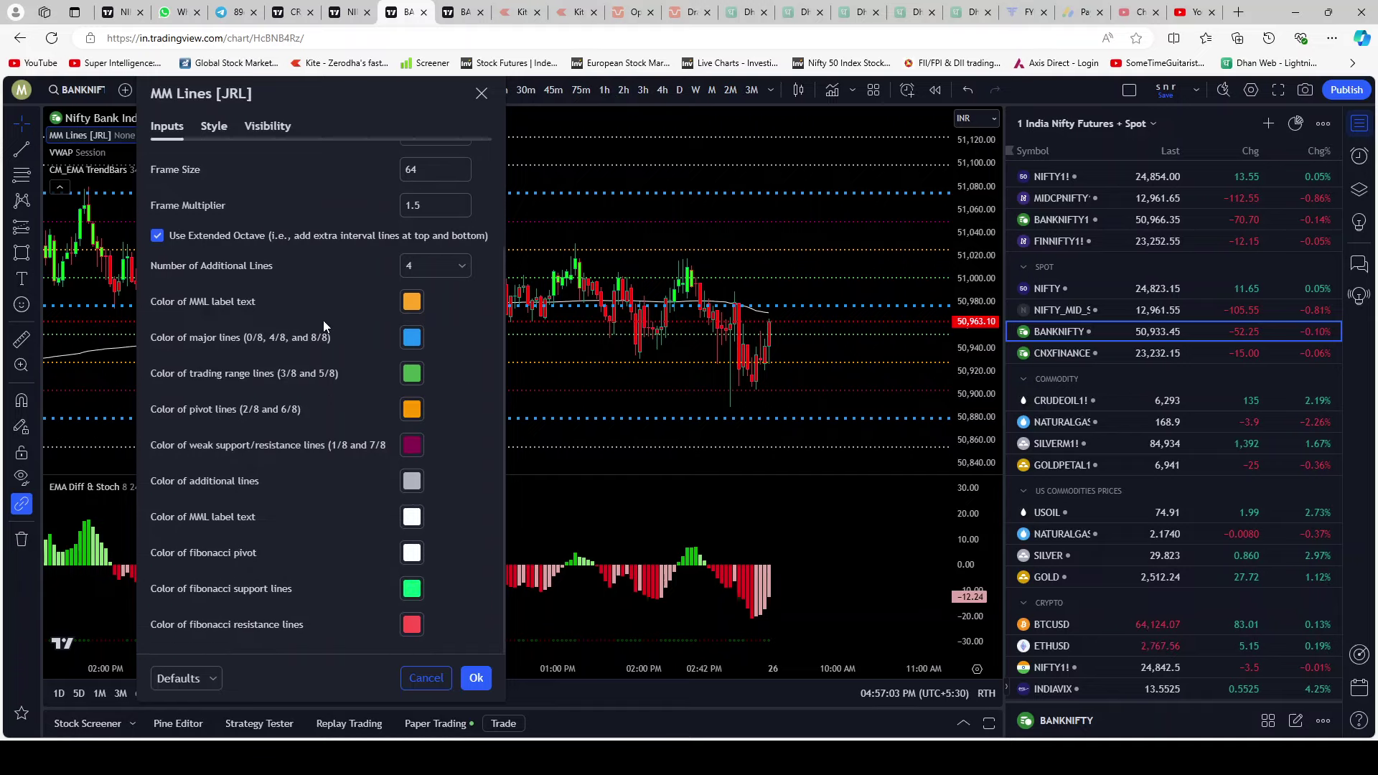
pyautogui.click(211, 126)
pyautogui.scroll(-10, 342, 379)
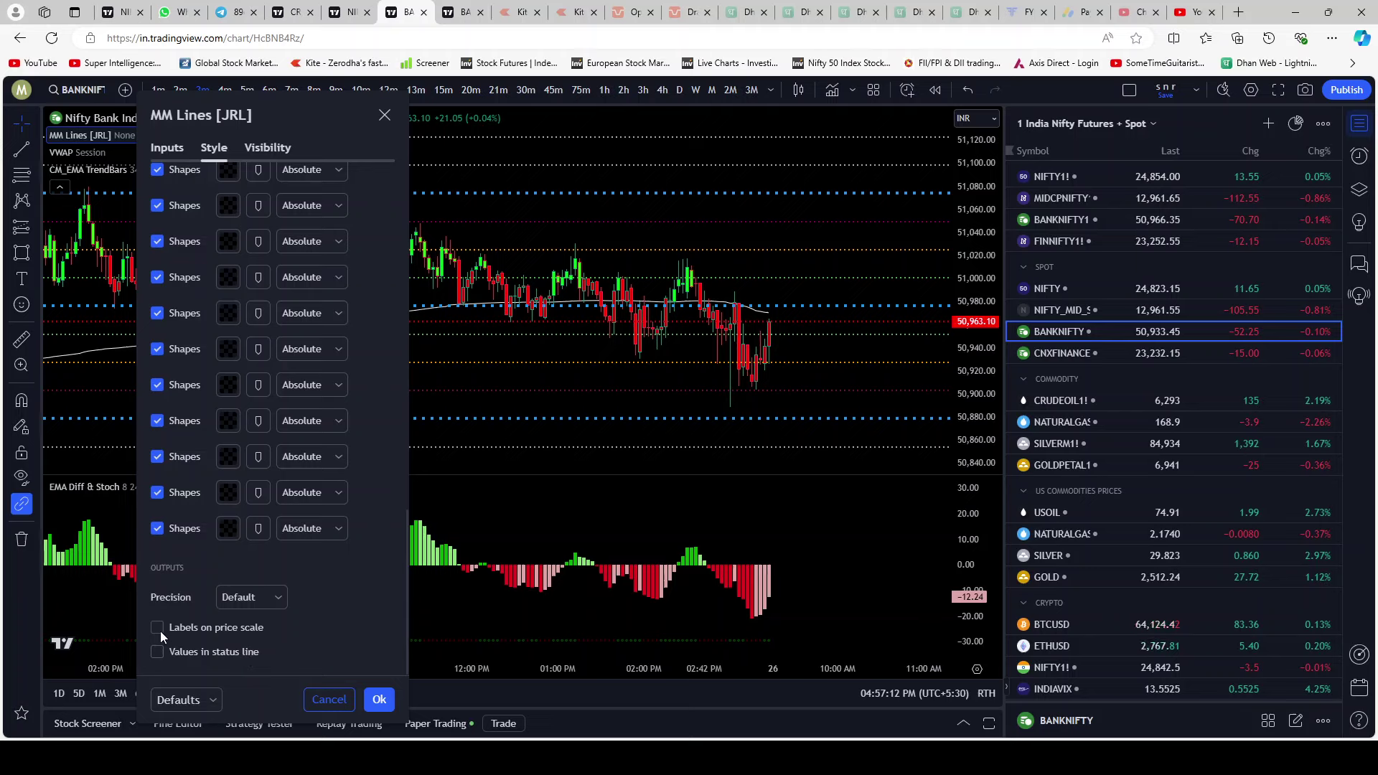
pyautogui.click(214, 701)
pyautogui.click(206, 718)
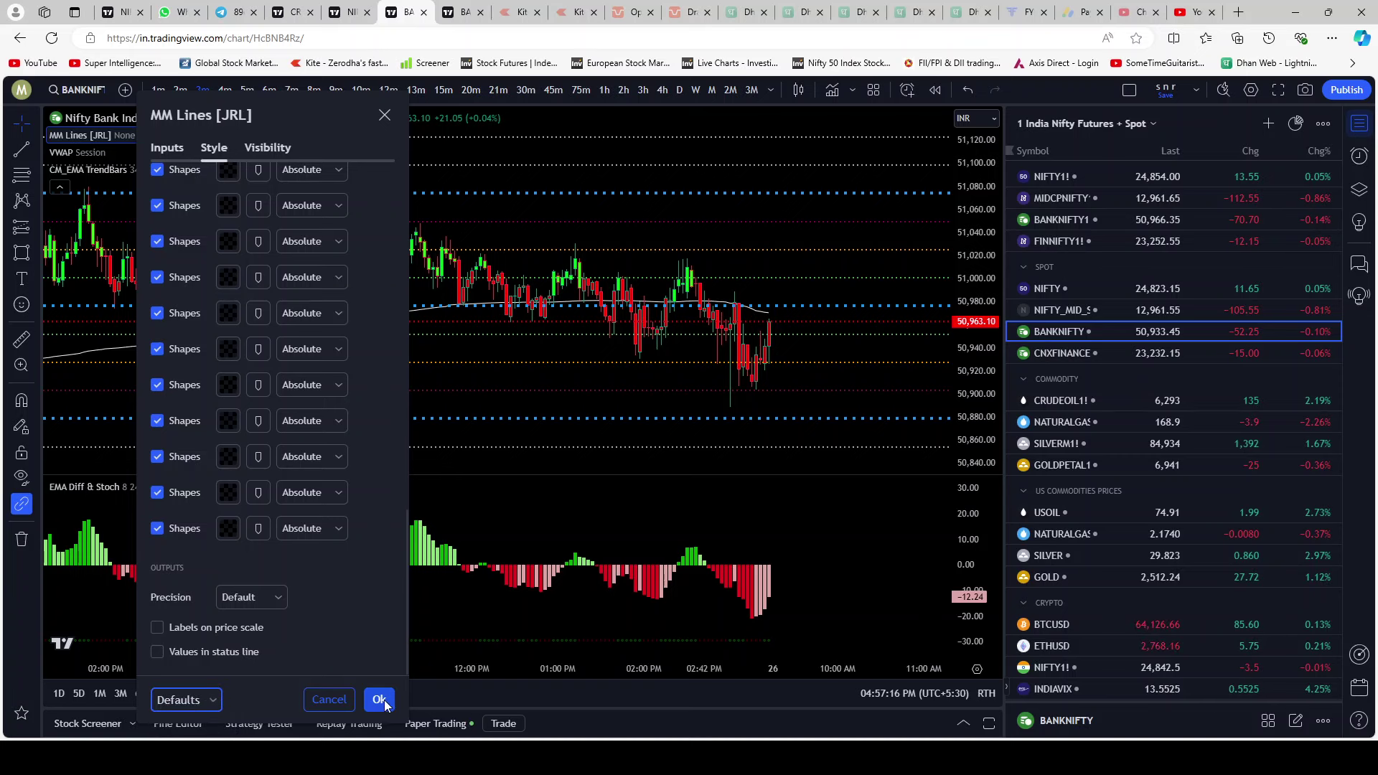
pyautogui.click(379, 700)
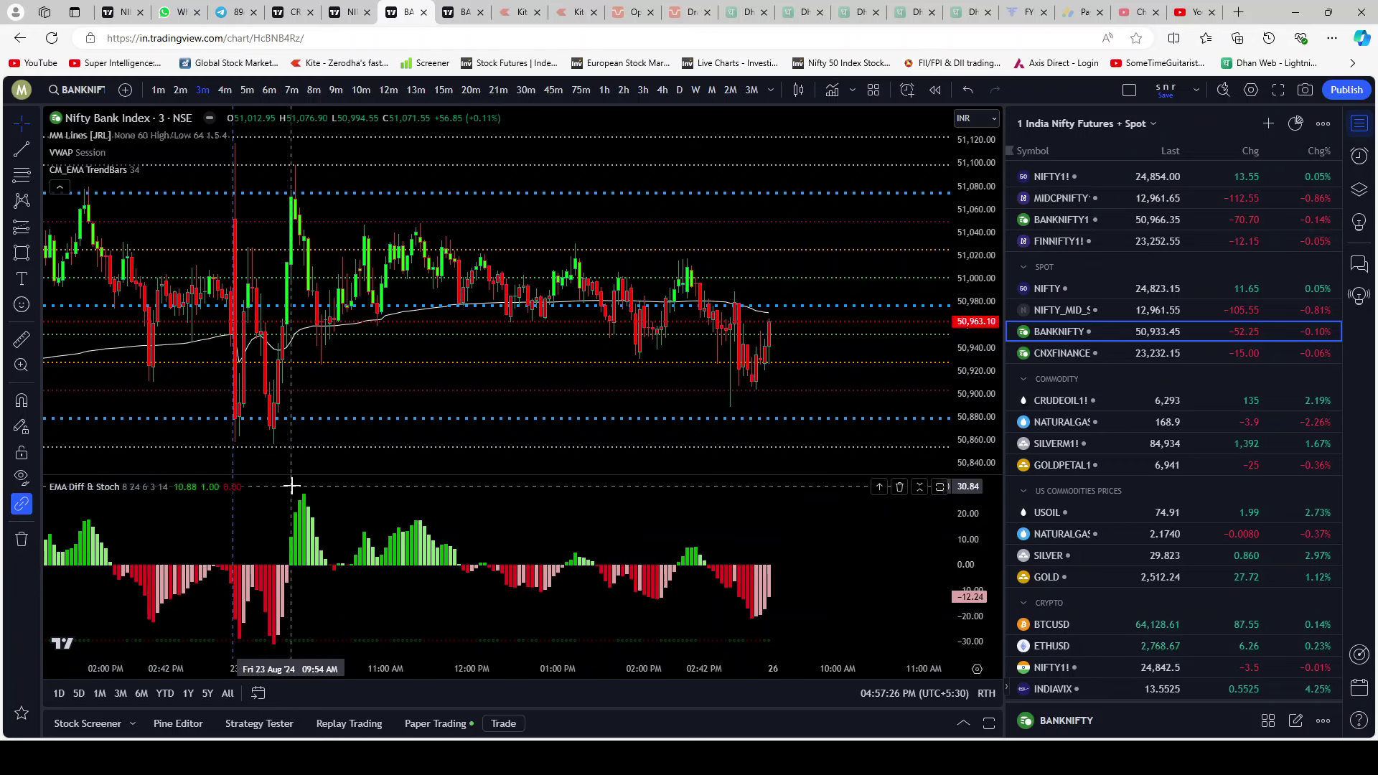
# Step: Switch the Nifty Bank chart to the 5-minute interval and point out the Scale price chart only option of the price scale
pyautogui.click(248, 92)
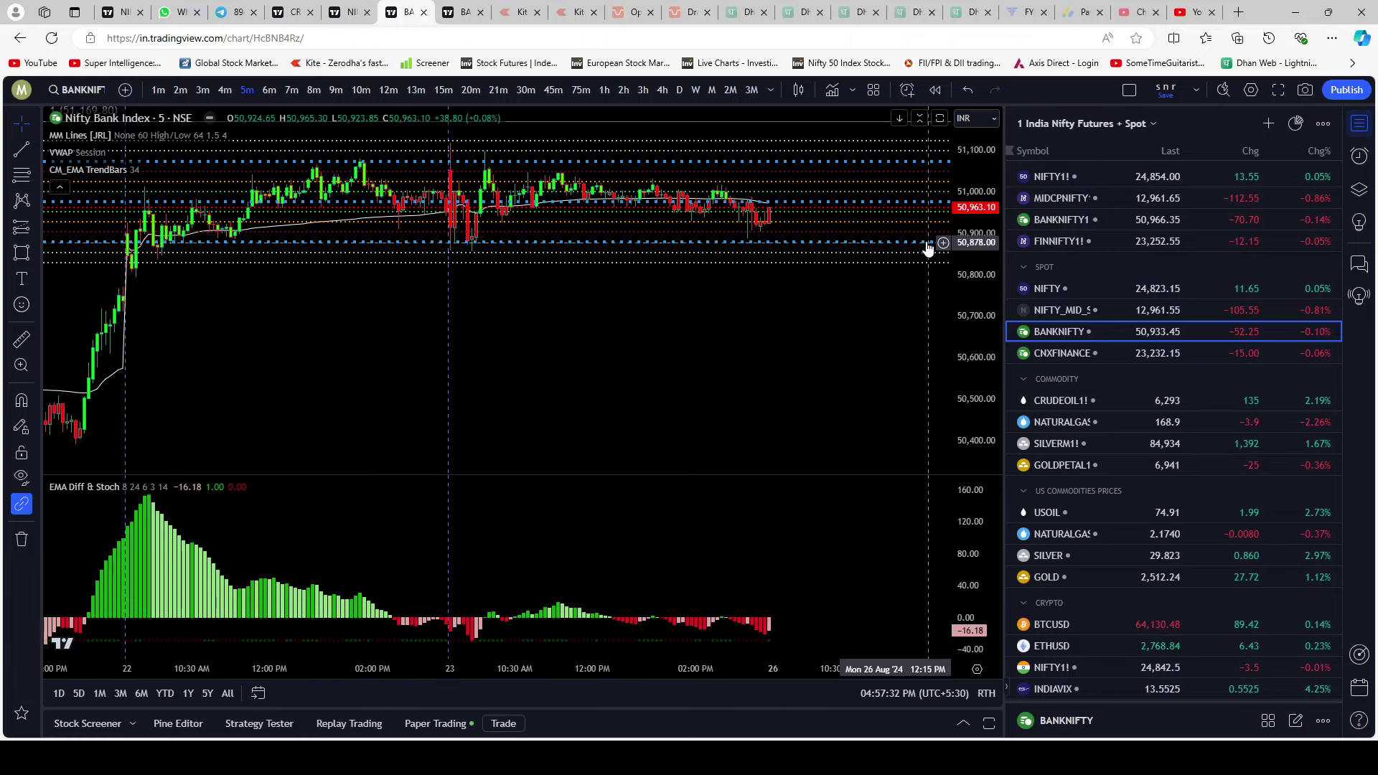
pyautogui.rightClick(970, 248)
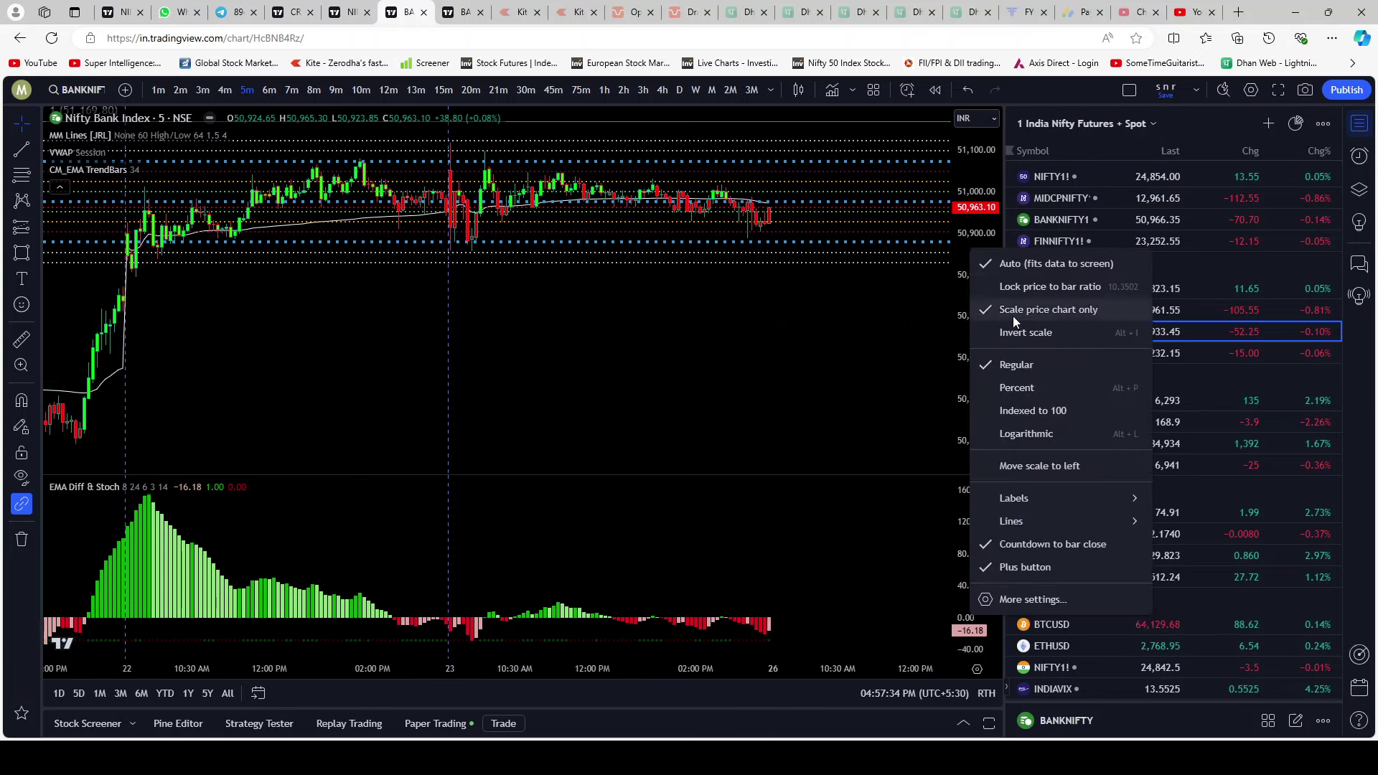
pyautogui.click(763, 310)
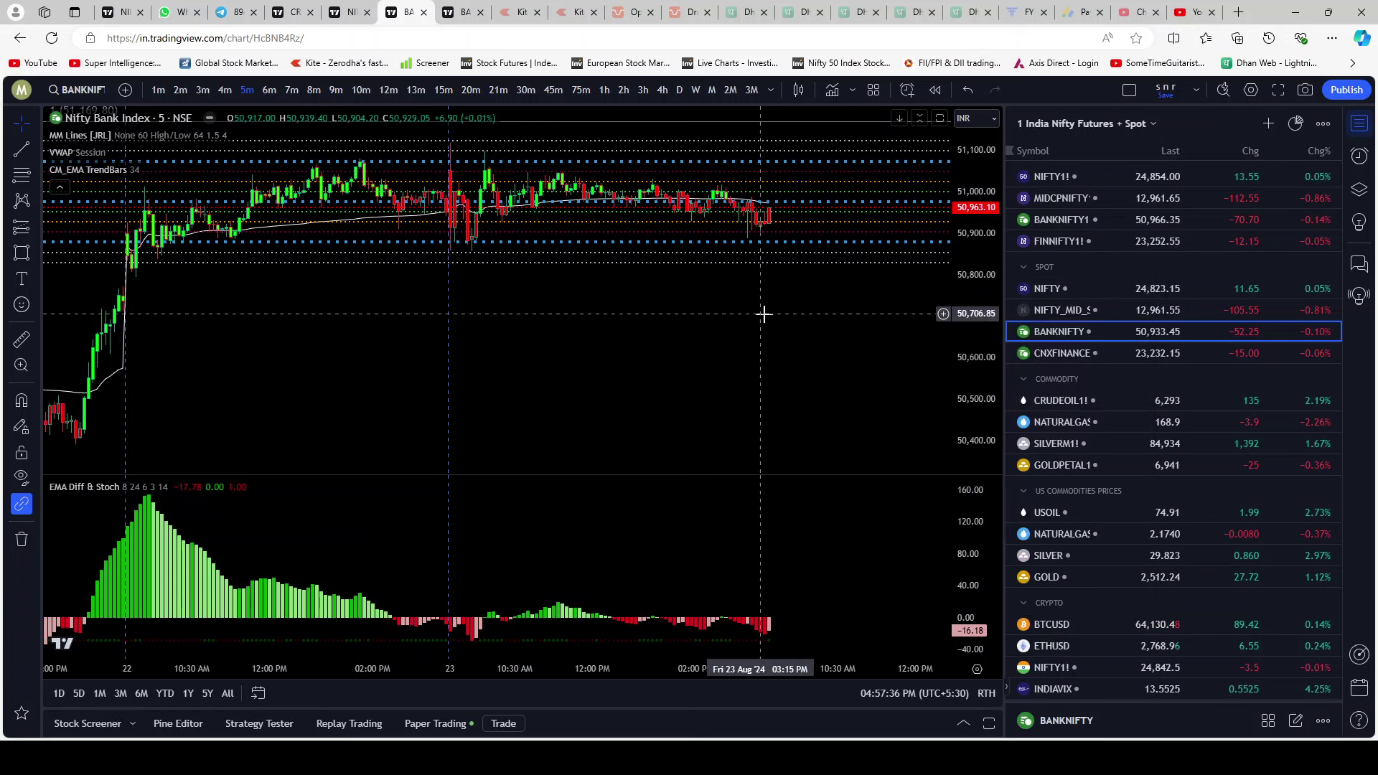
pyautogui.rightClick(978, 299)
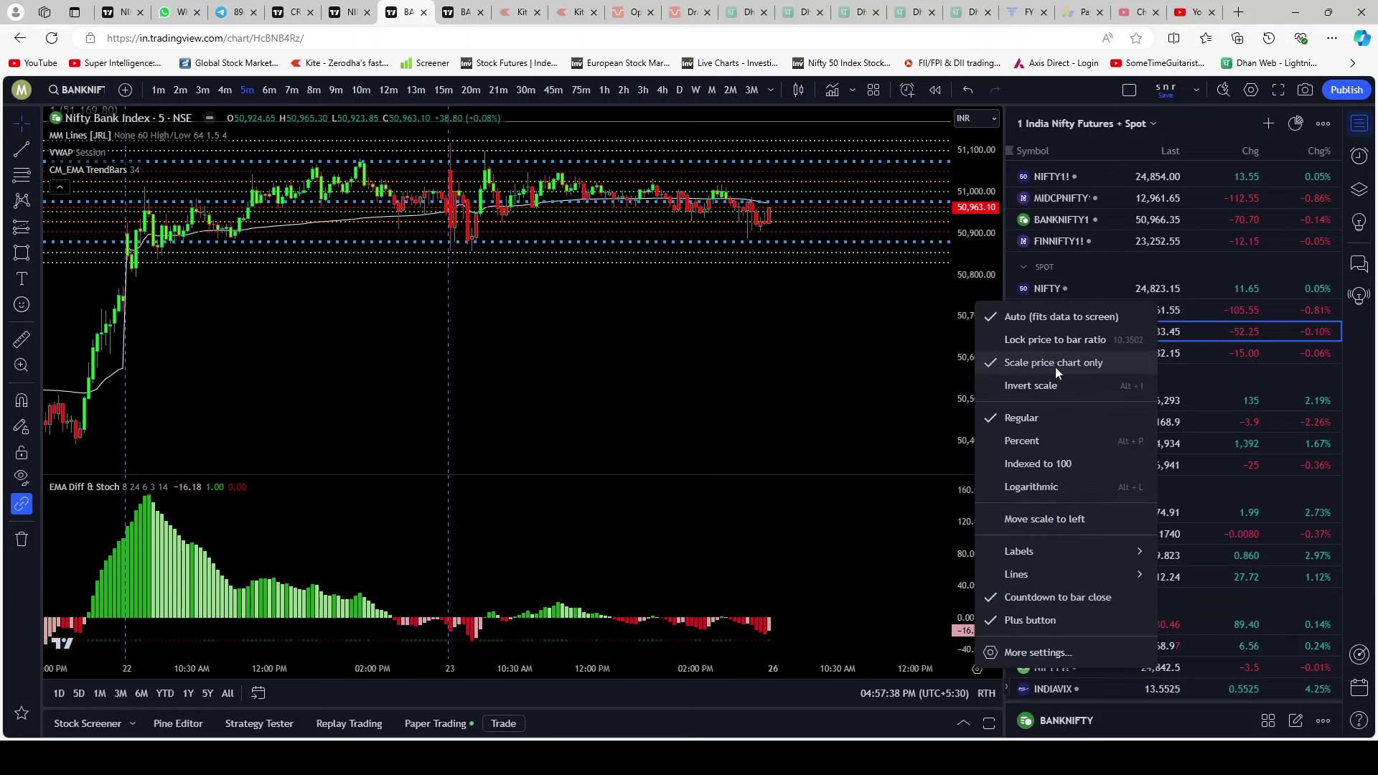
pyautogui.click(806, 345)
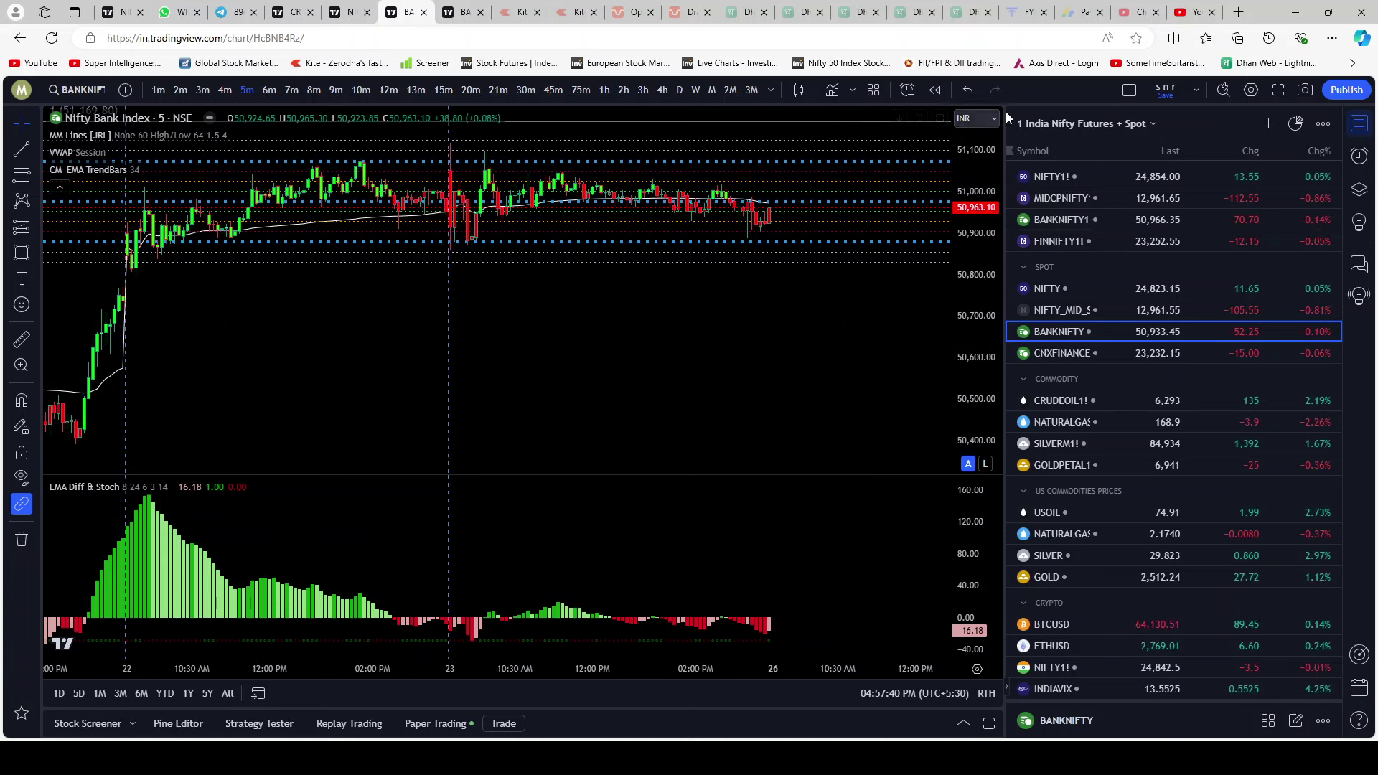
# Step: Split the layout into two side-by-side charts and show the spot NIFTY in the first and BANKNIFTY in the second
pyautogui.click(1130, 92)
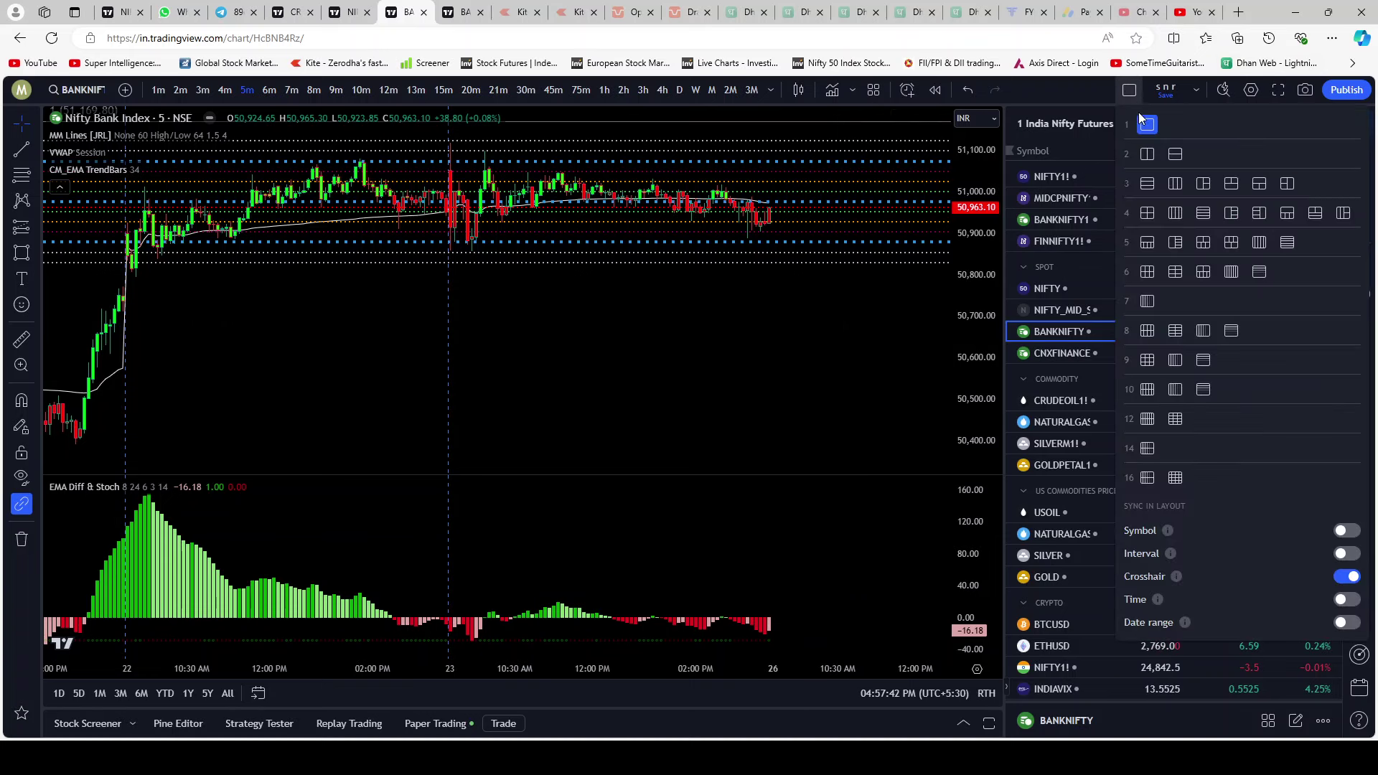
pyautogui.click(1147, 155)
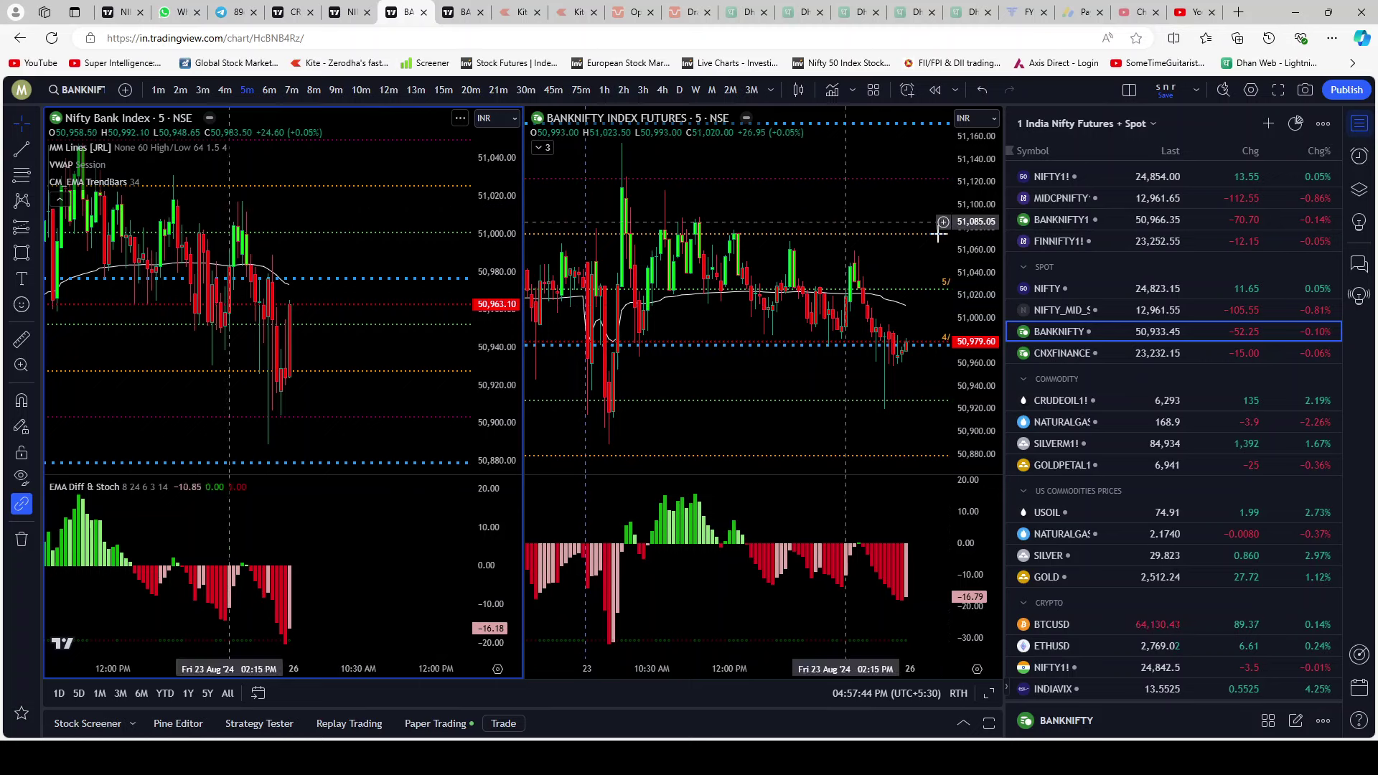
pyautogui.click(1056, 289)
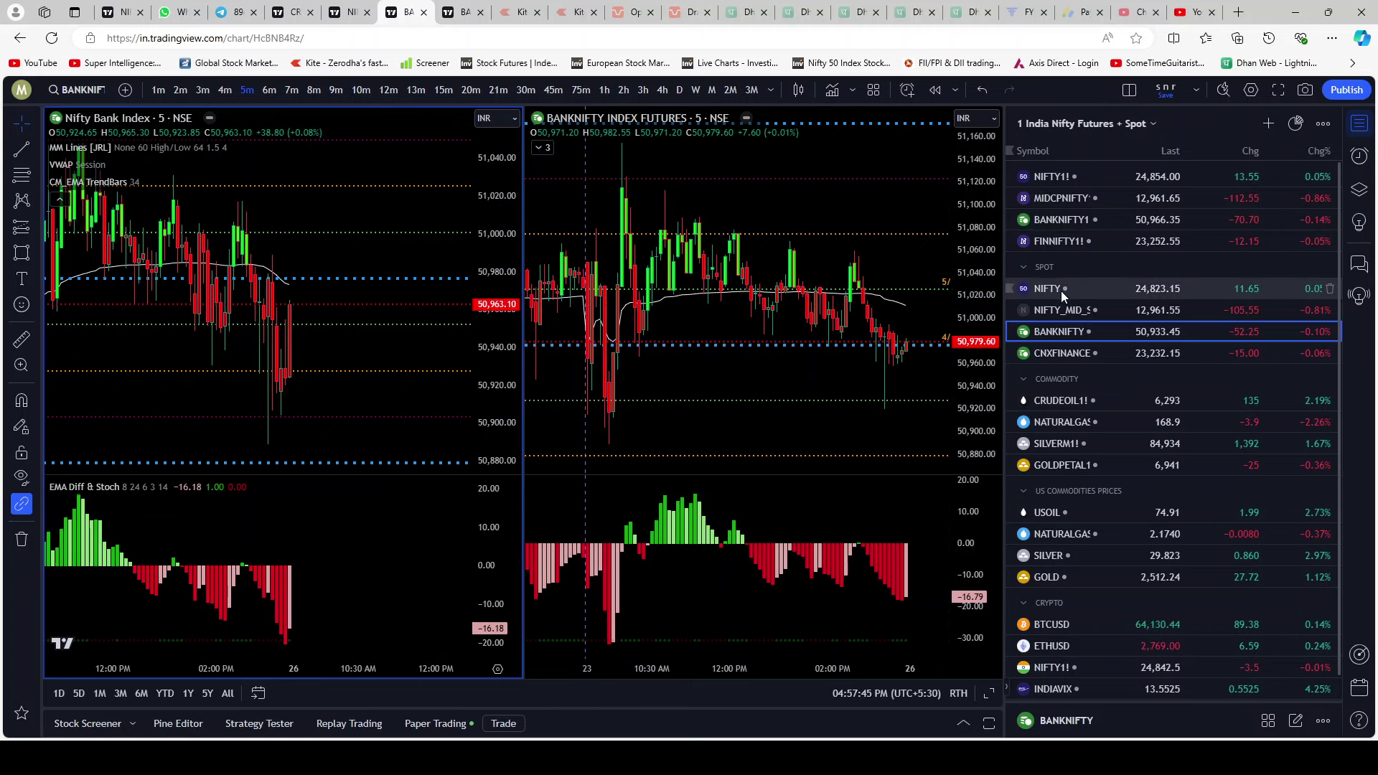
pyautogui.click(840, 196)
pyautogui.click(1098, 332)
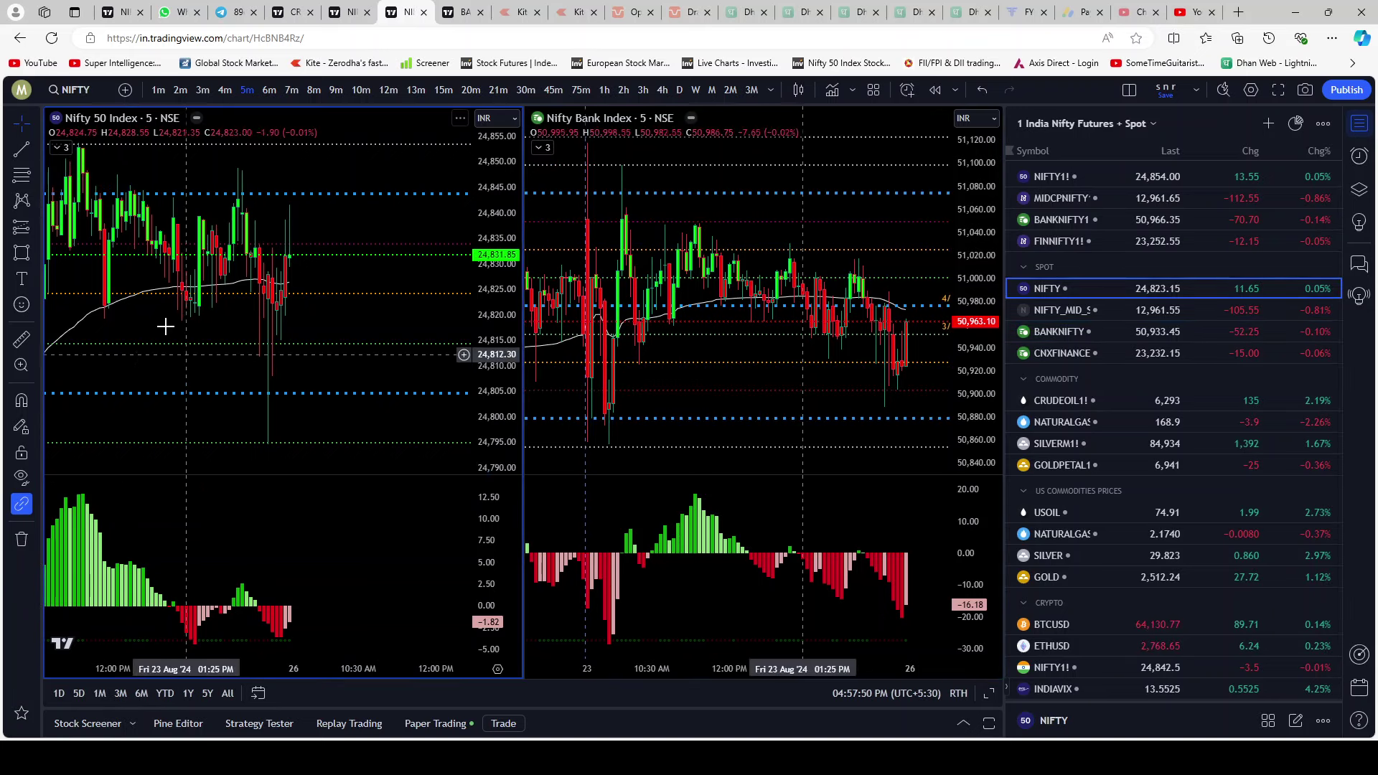
# Step: Reset the chart view of both the Nifty 50 and the Nifty Bank charts
pyautogui.rightClick(271, 173)
pyautogui.click(331, 185)
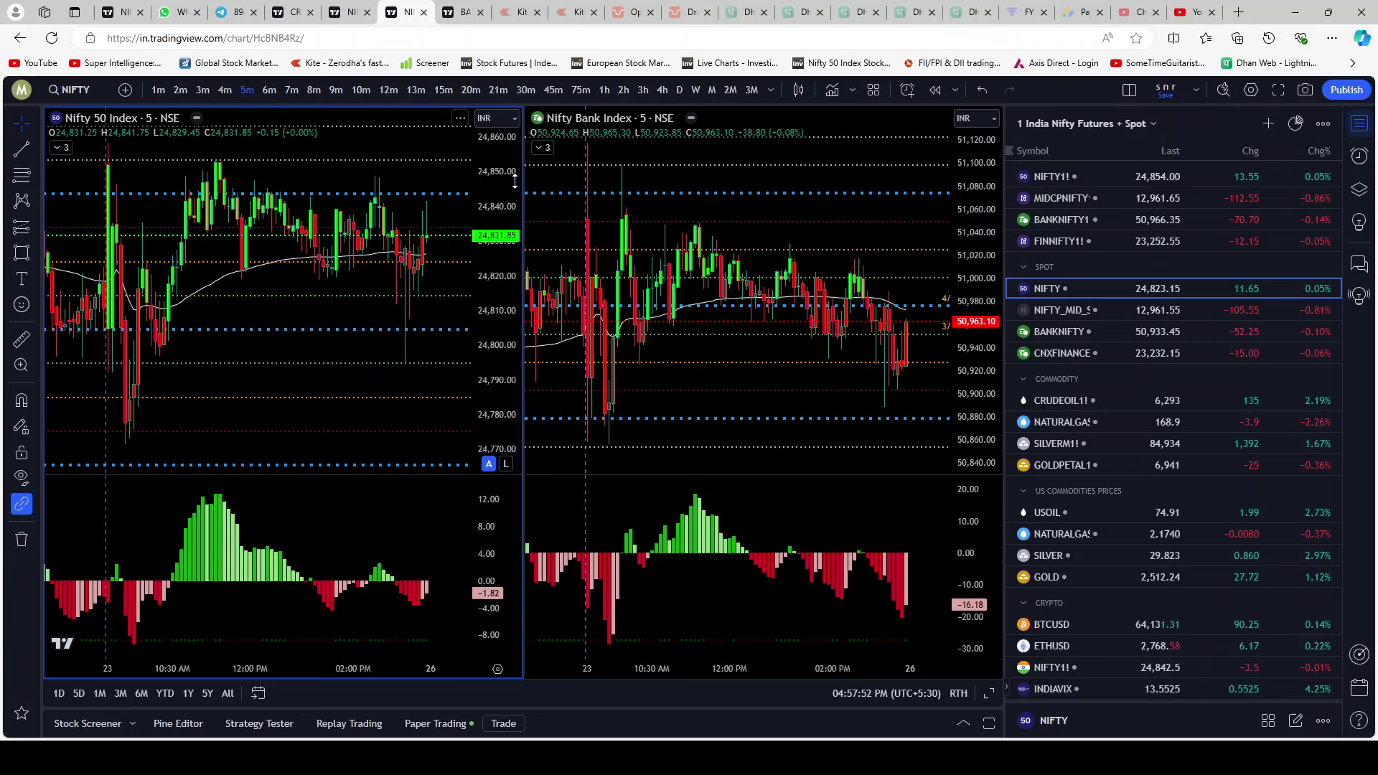
pyautogui.click(661, 170)
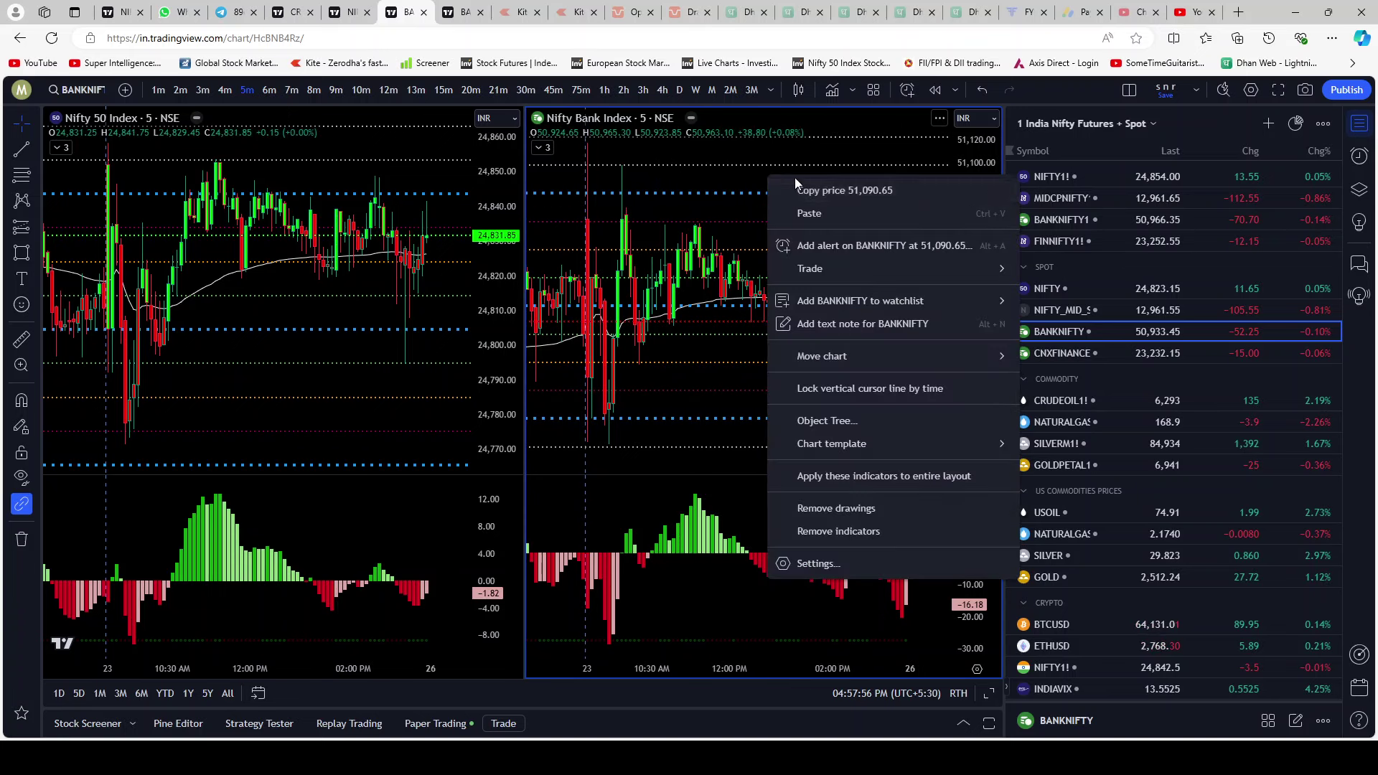
pyautogui.rightClick(768, 175)
pyautogui.click(708, 205)
pyautogui.rightClick(708, 208)
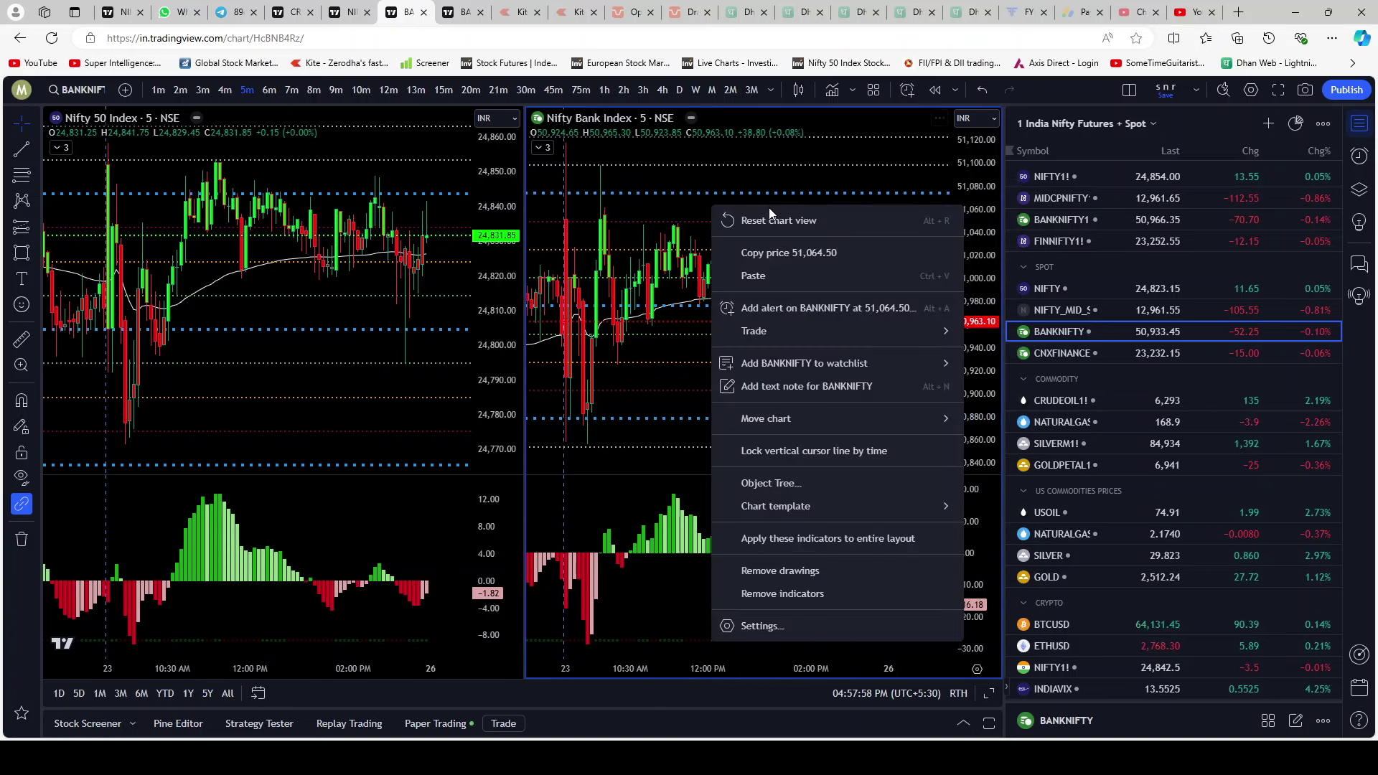
pyautogui.click(761, 219)
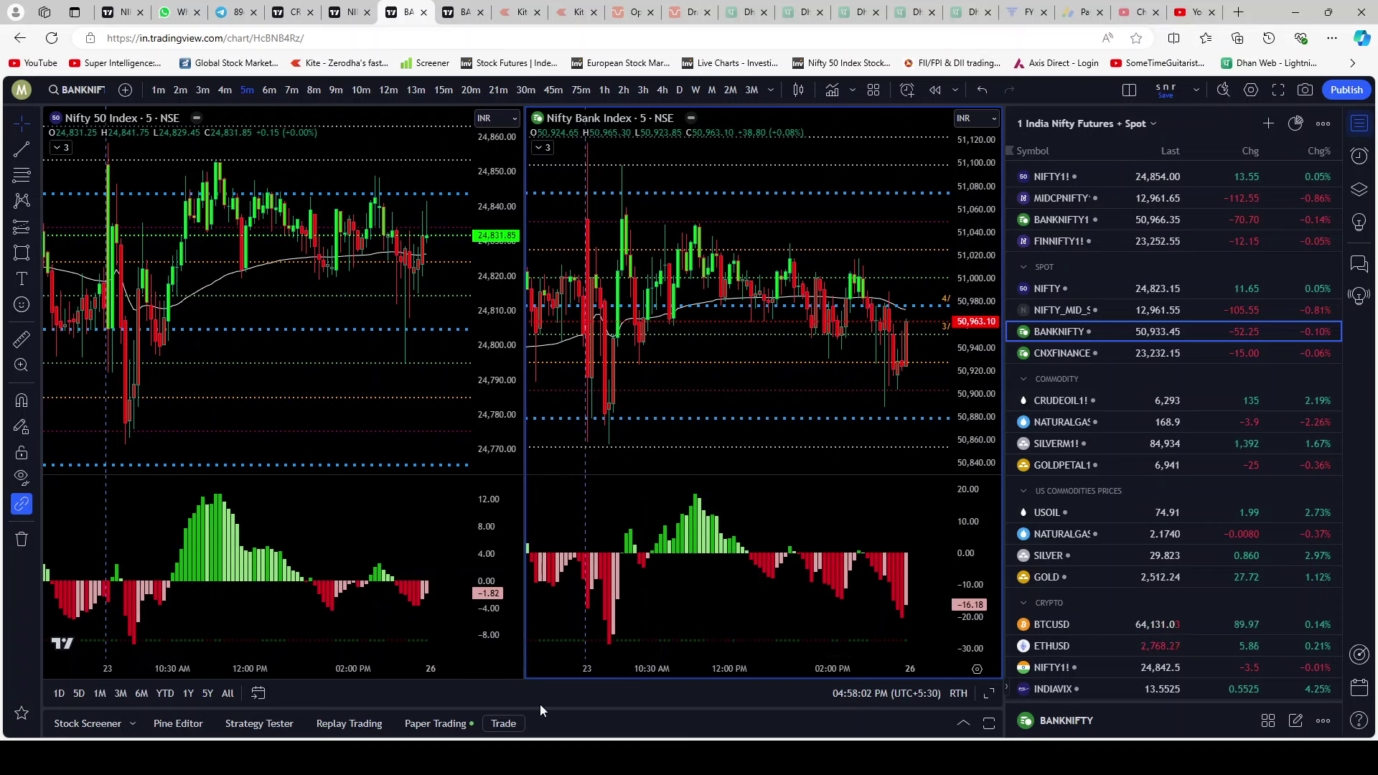
# Step: Replace the two spot charts with their futures, NIFTY1! in the first chart and BANKNIFTY1! in the second
pyautogui.click(299, 348)
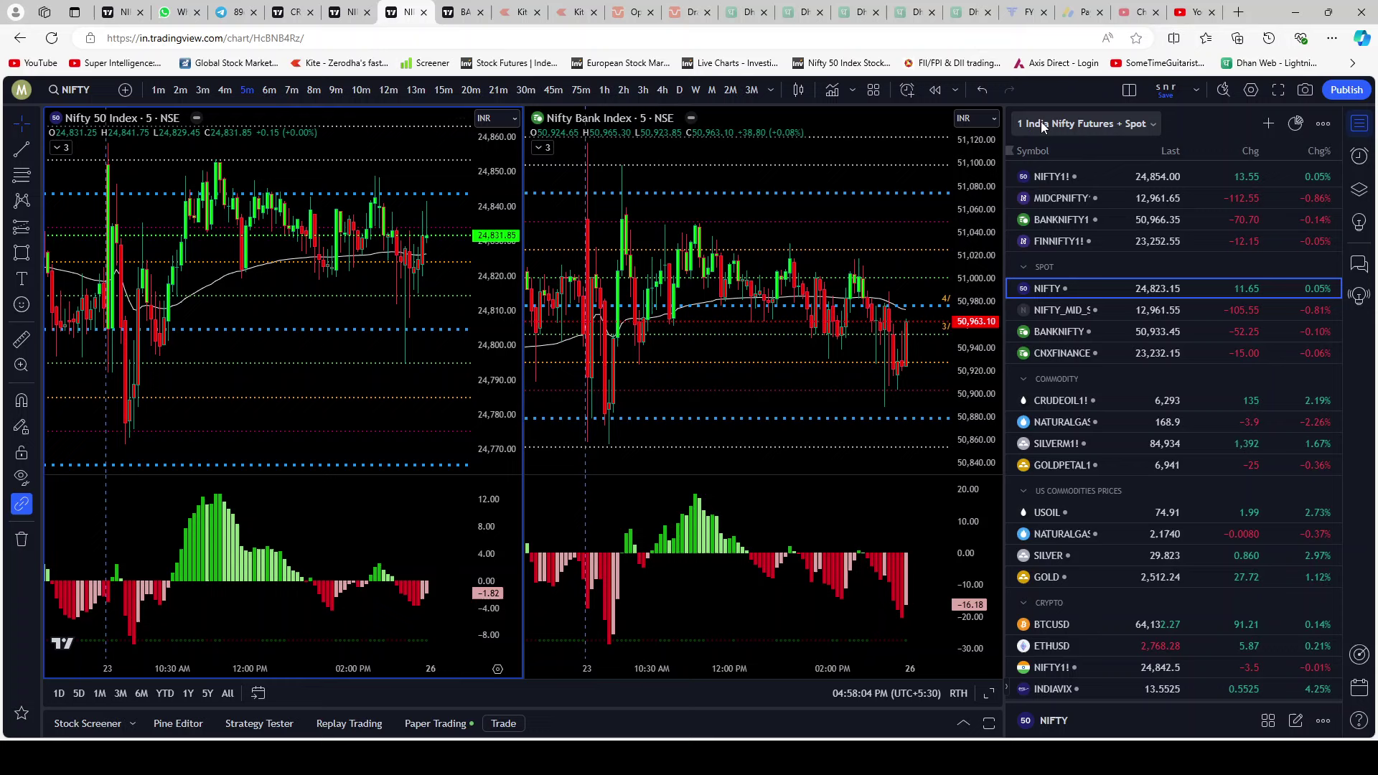
pyautogui.click(1059, 176)
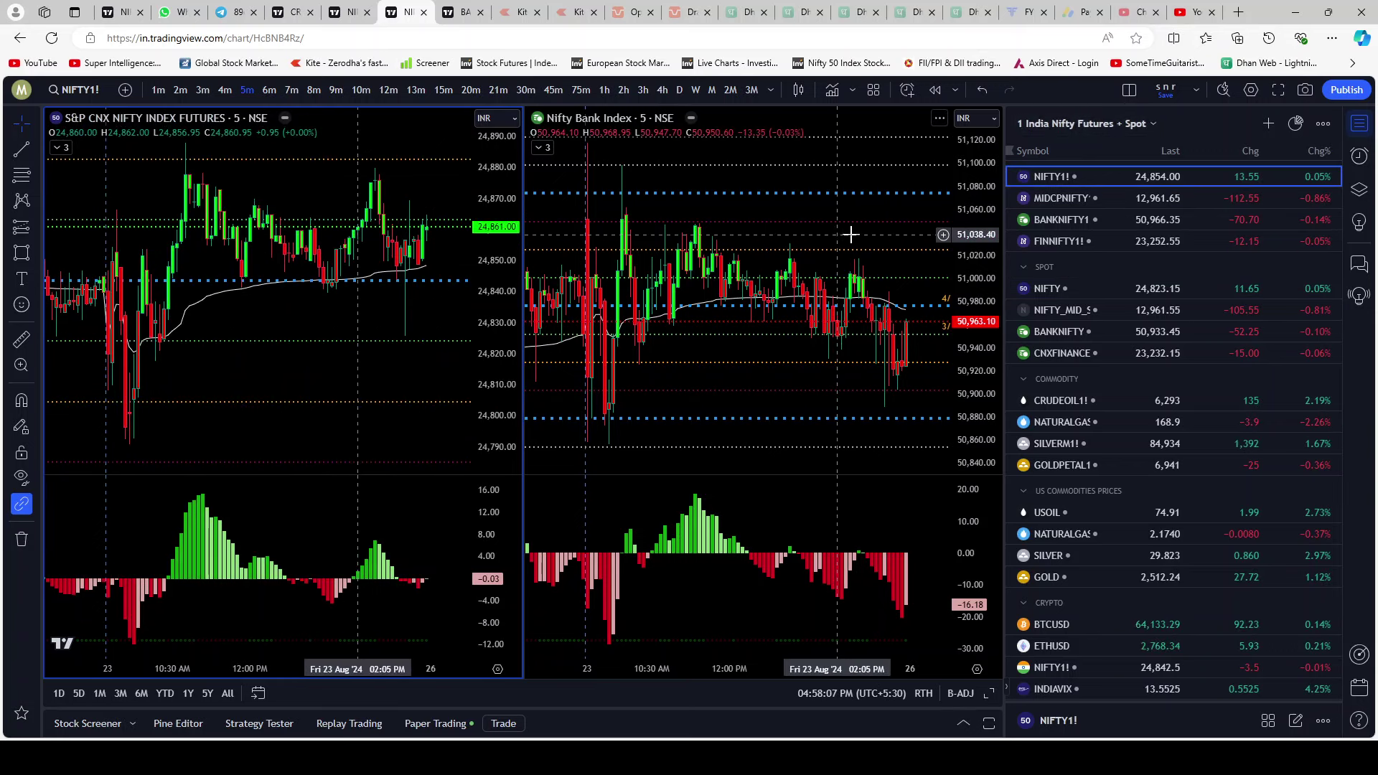
pyautogui.click(863, 206)
pyautogui.click(1084, 220)
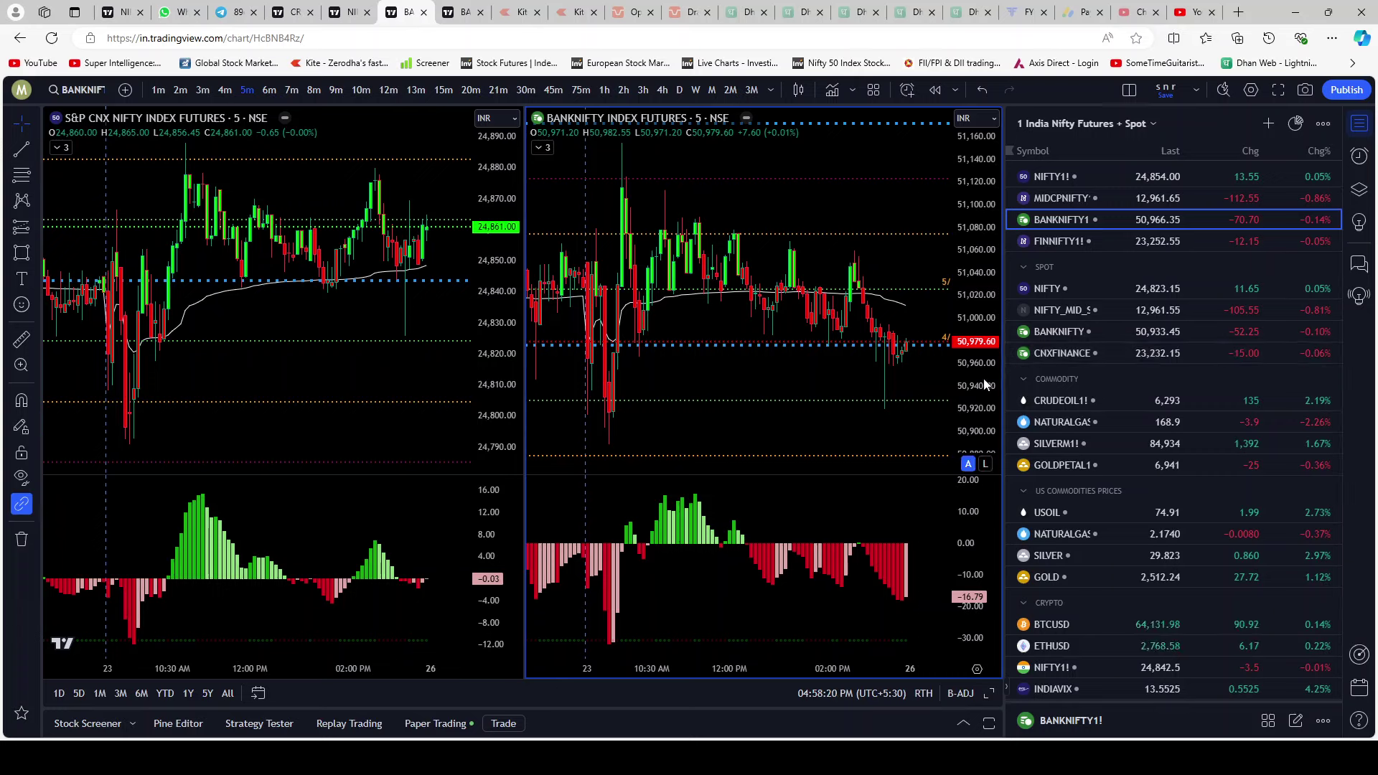
# Step: Show the spot NIFTY_MID_SELECT in the first chart and CNXFINANCE in the second to view the indicators on them
pyautogui.click(345, 320)
pyautogui.click(1083, 312)
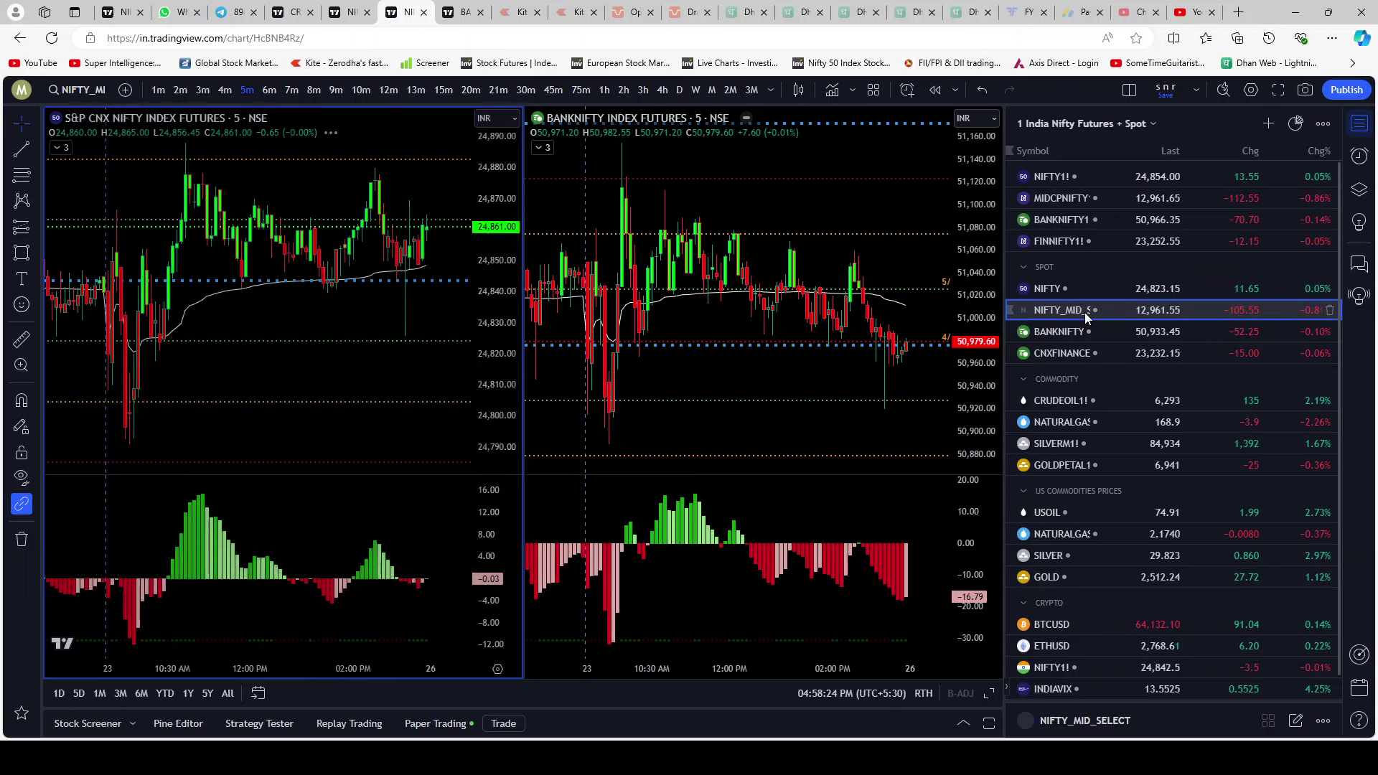
pyautogui.click(889, 254)
pyautogui.click(1058, 353)
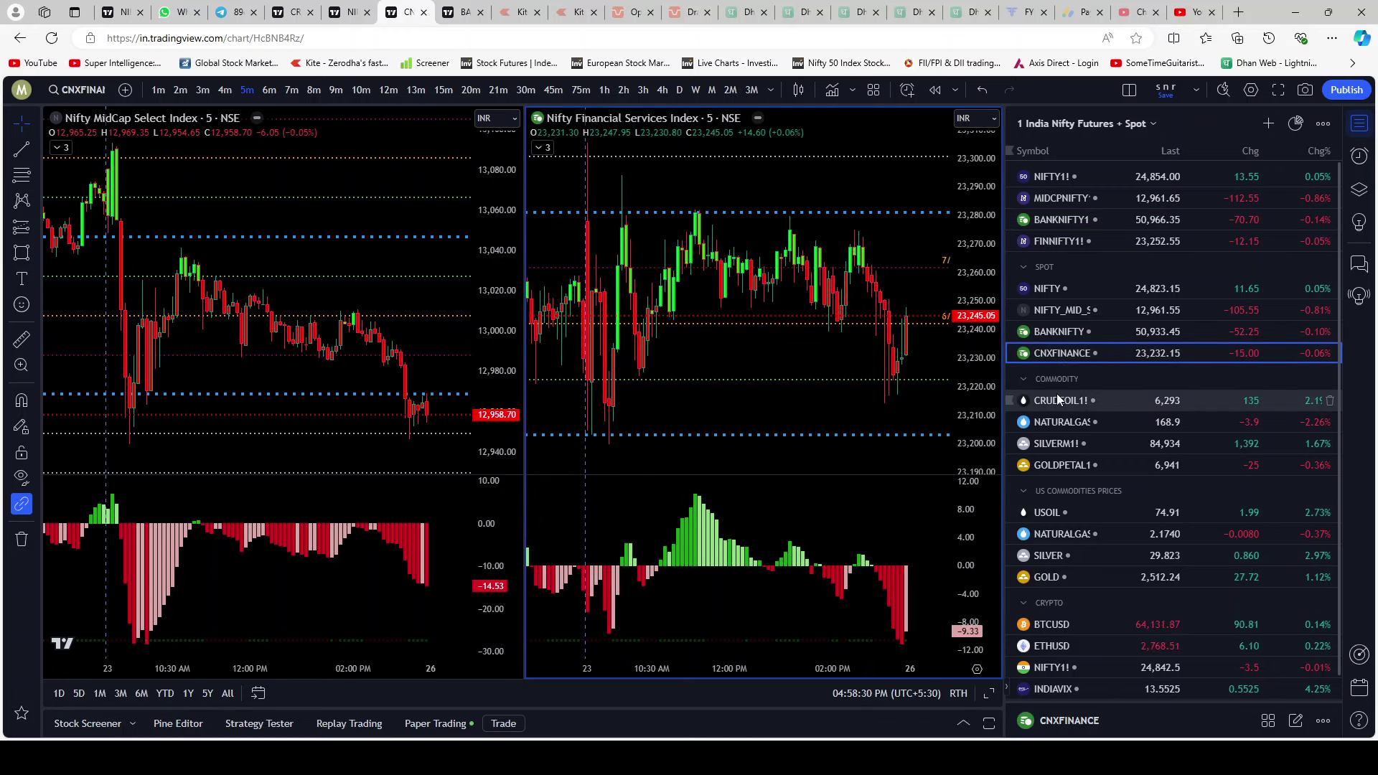
# Step: Show the futures MIDCPNIFTY1! in the first chart and FINNIFTY1! in the second to compare them with the spot charts
pyautogui.click(424, 208)
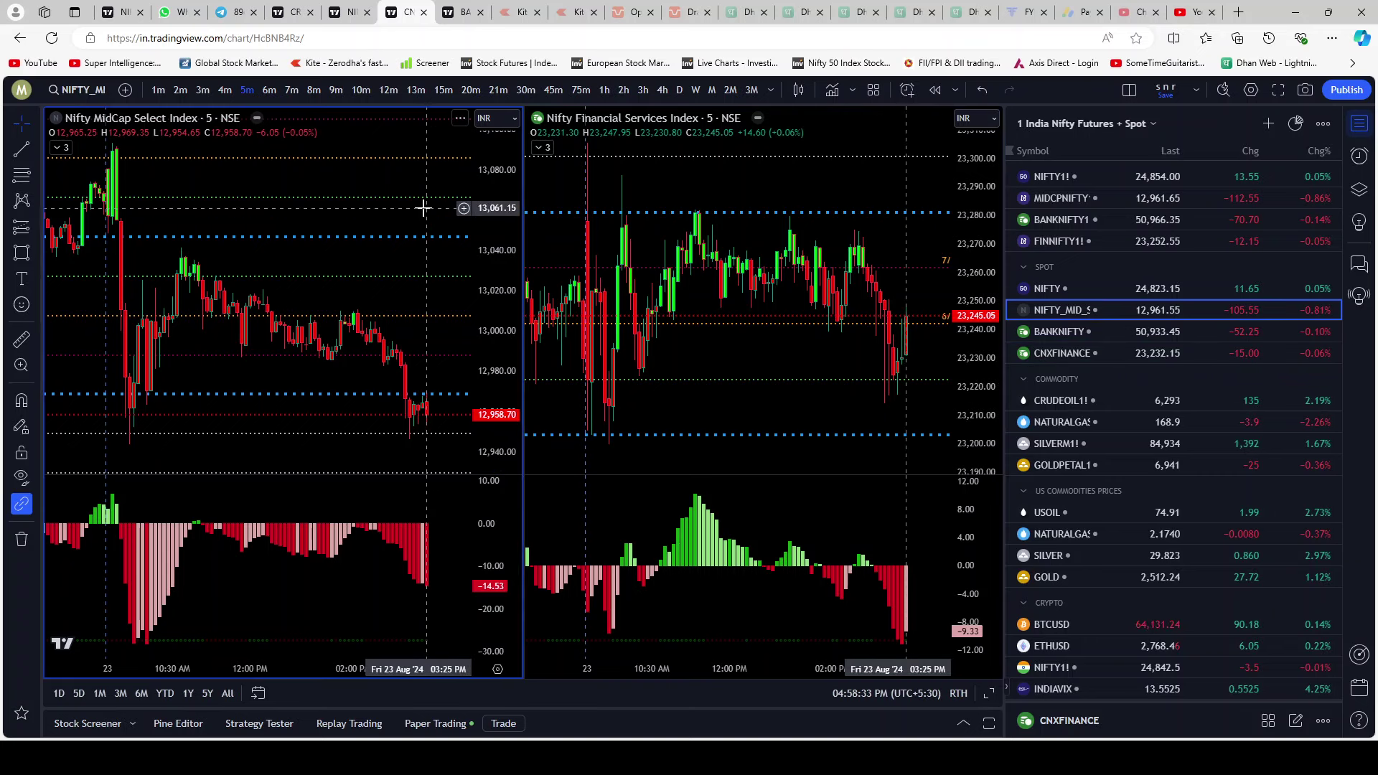
pyautogui.click(1097, 197)
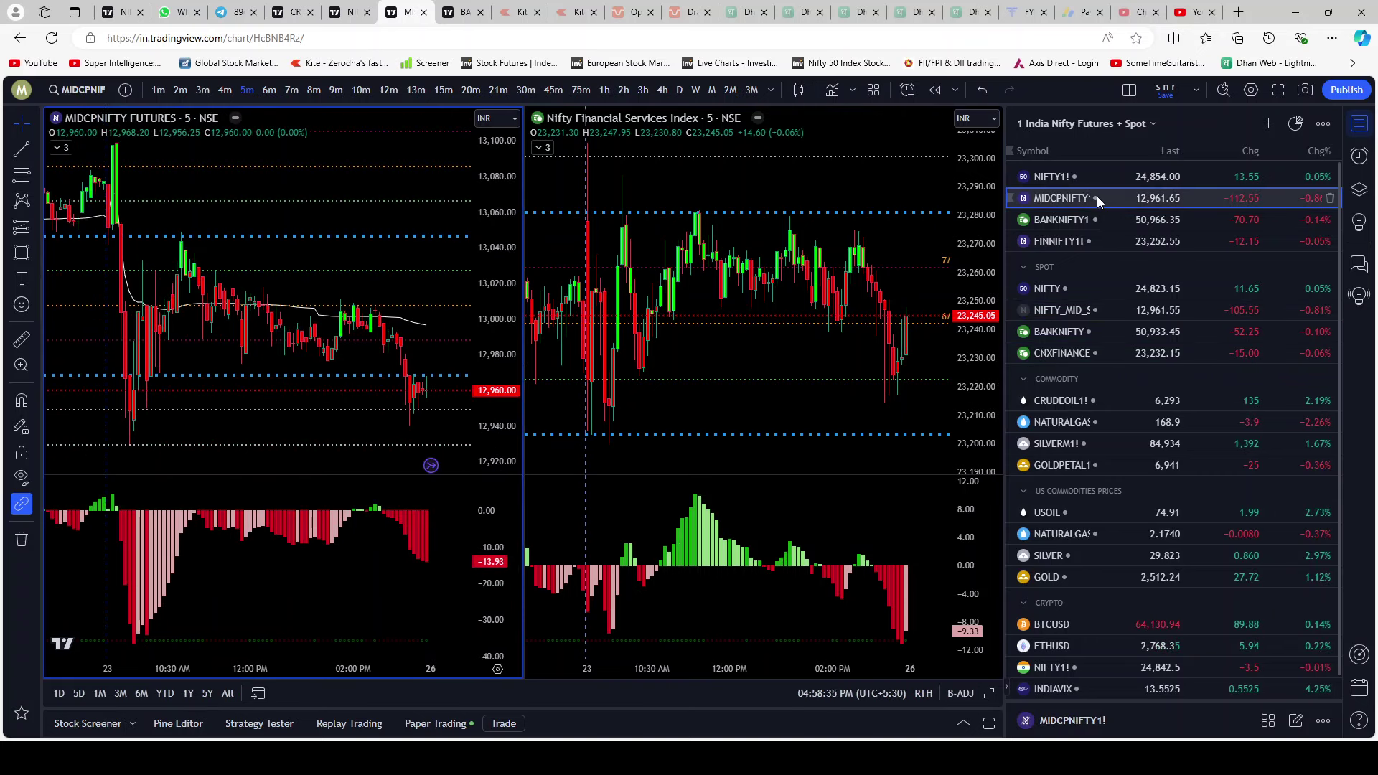
pyautogui.click(922, 199)
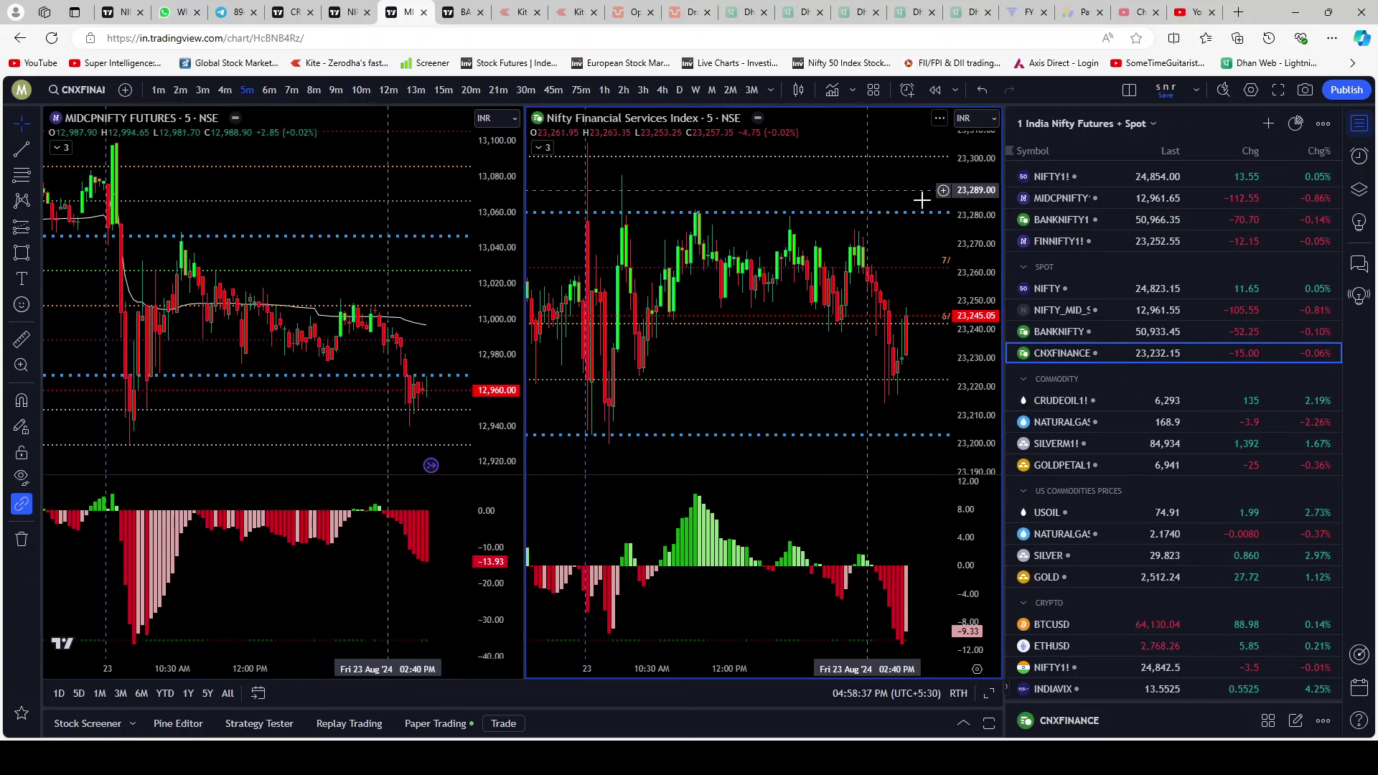
pyautogui.click(1091, 241)
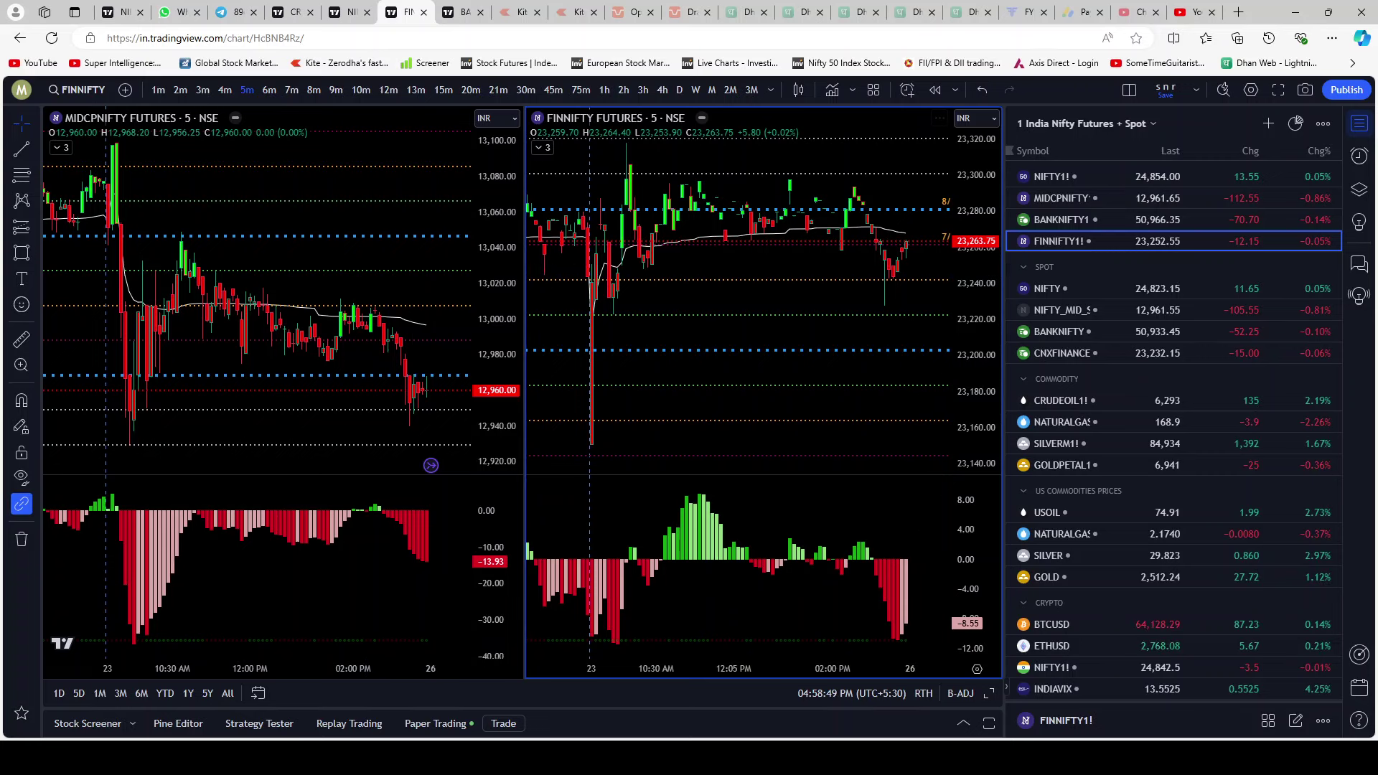
# Step: Bring the NIFTY1! futures back into the first chart and the BANKNIFTY1! futures into the second
pyautogui.click(298, 200)
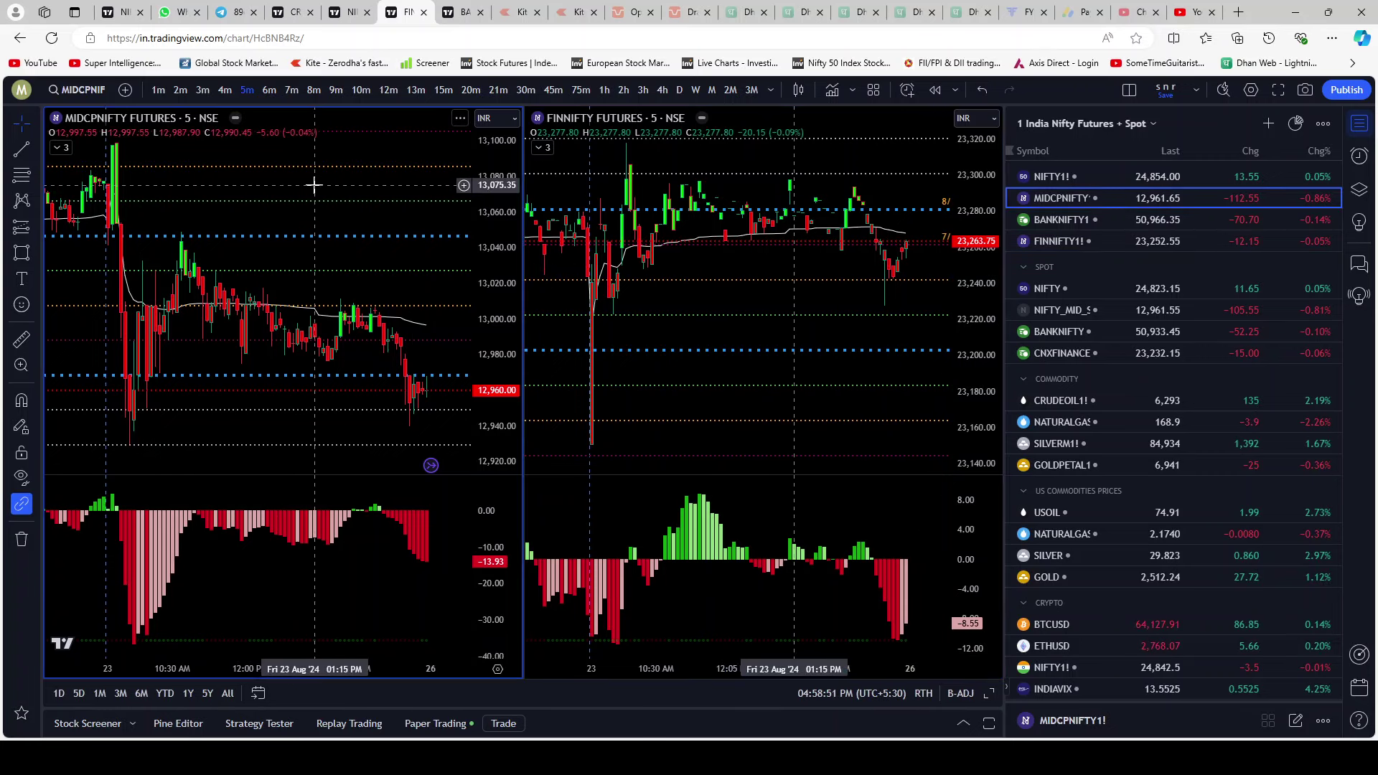
pyautogui.click(1056, 176)
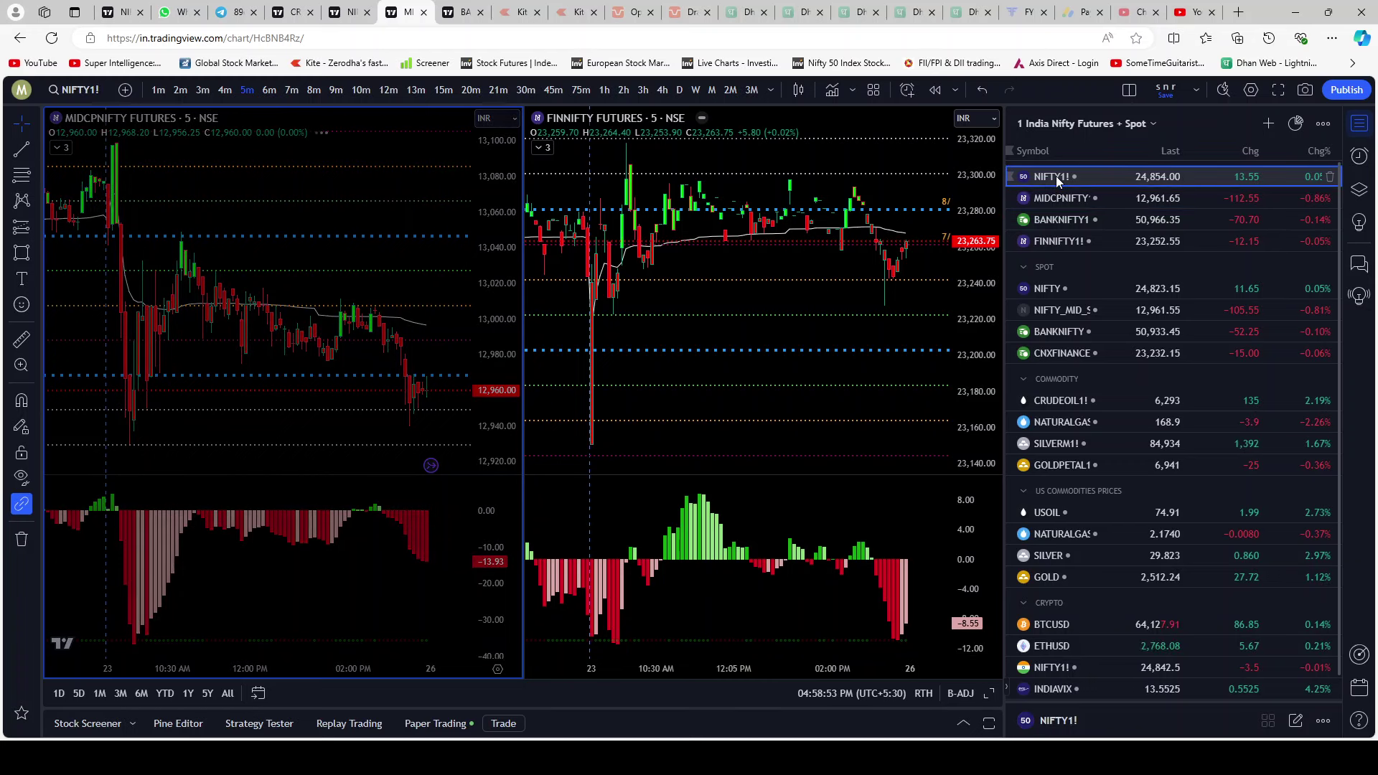
pyautogui.click(789, 263)
pyautogui.click(1064, 222)
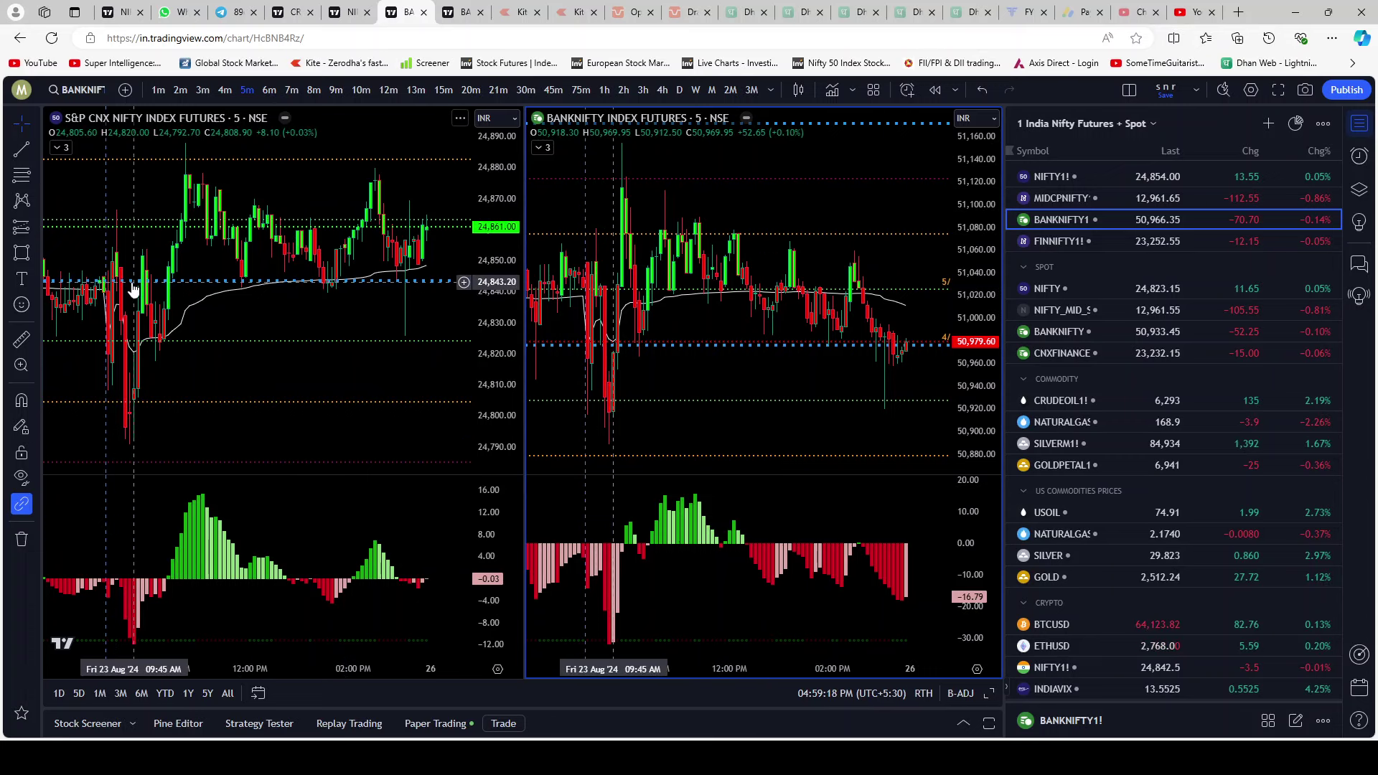
# Step: Compress the price scale of the NIFTY1! chart to view more Murrey Math levels, and reset its chart view
pyautogui.moveTo(500, 363); pyautogui.dragTo(500, 388)
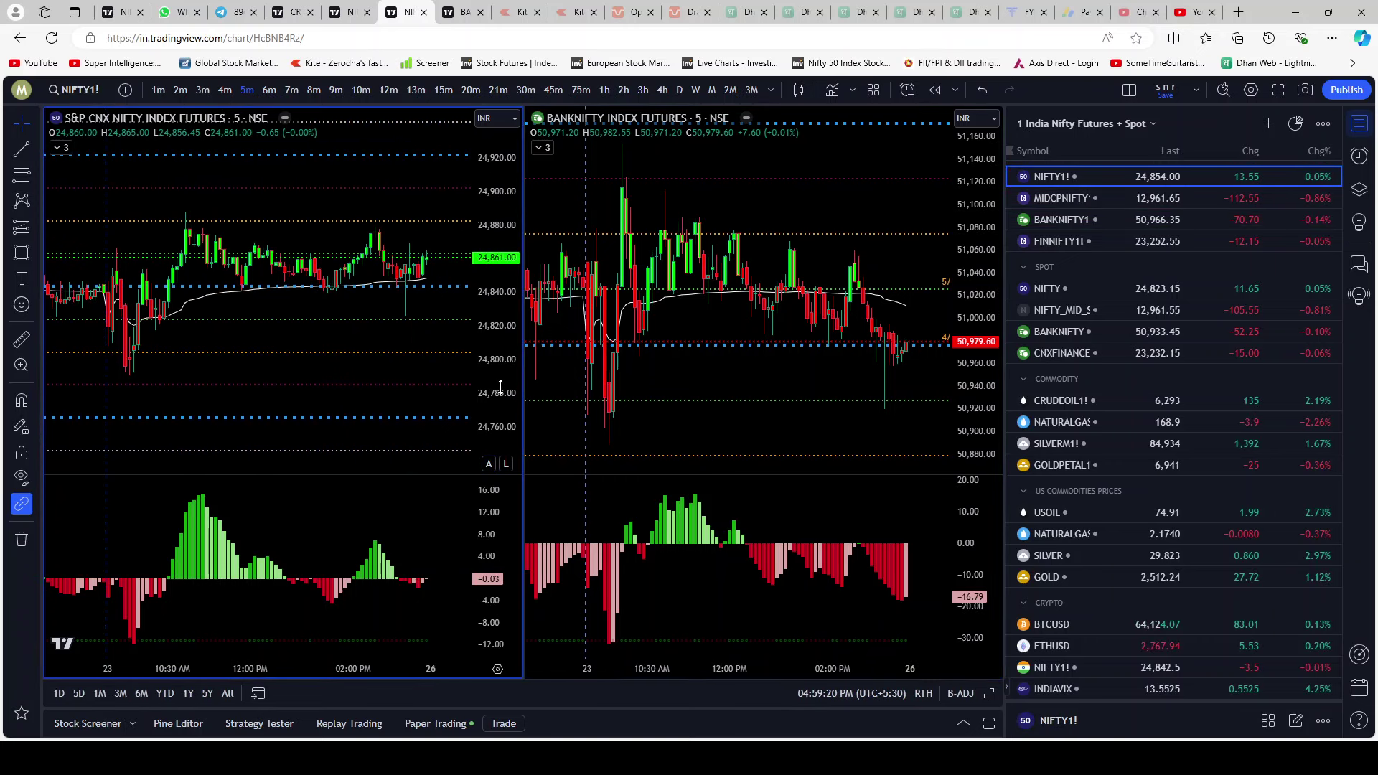
pyautogui.rightClick(329, 200)
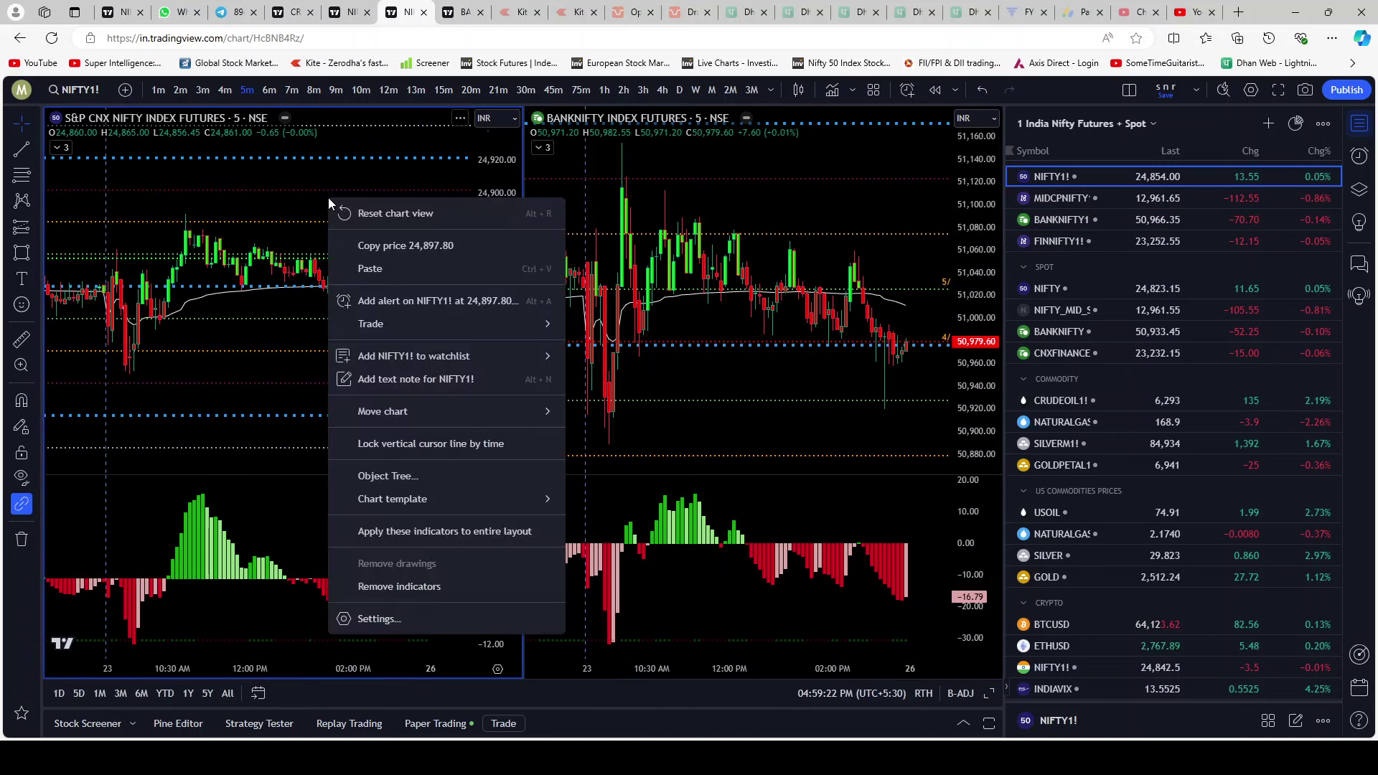
pyautogui.click(378, 213)
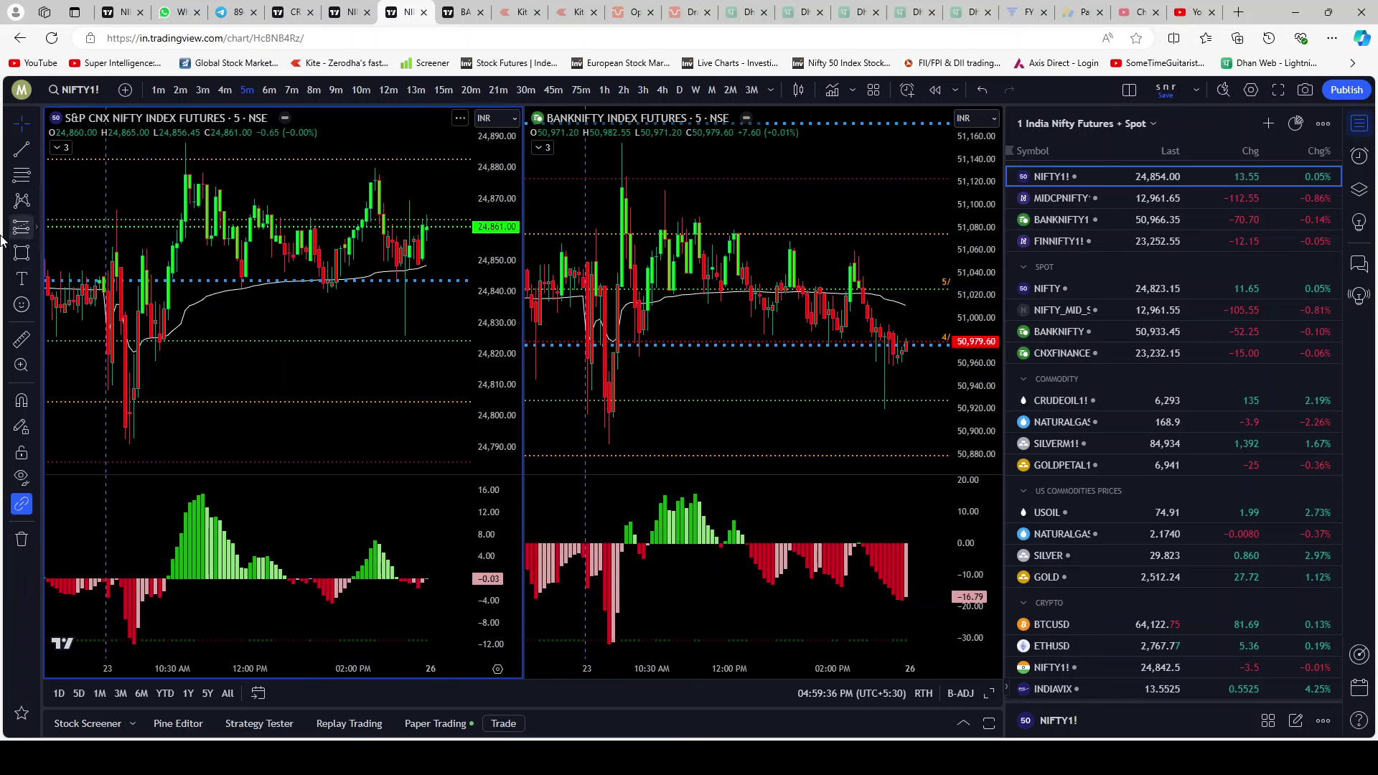
# Step: Draw a rectangle over the opening candles of 23 Aug on the NIFTY1! chart, from about 24,861 down to about 24,824
pyautogui.click(21, 253)
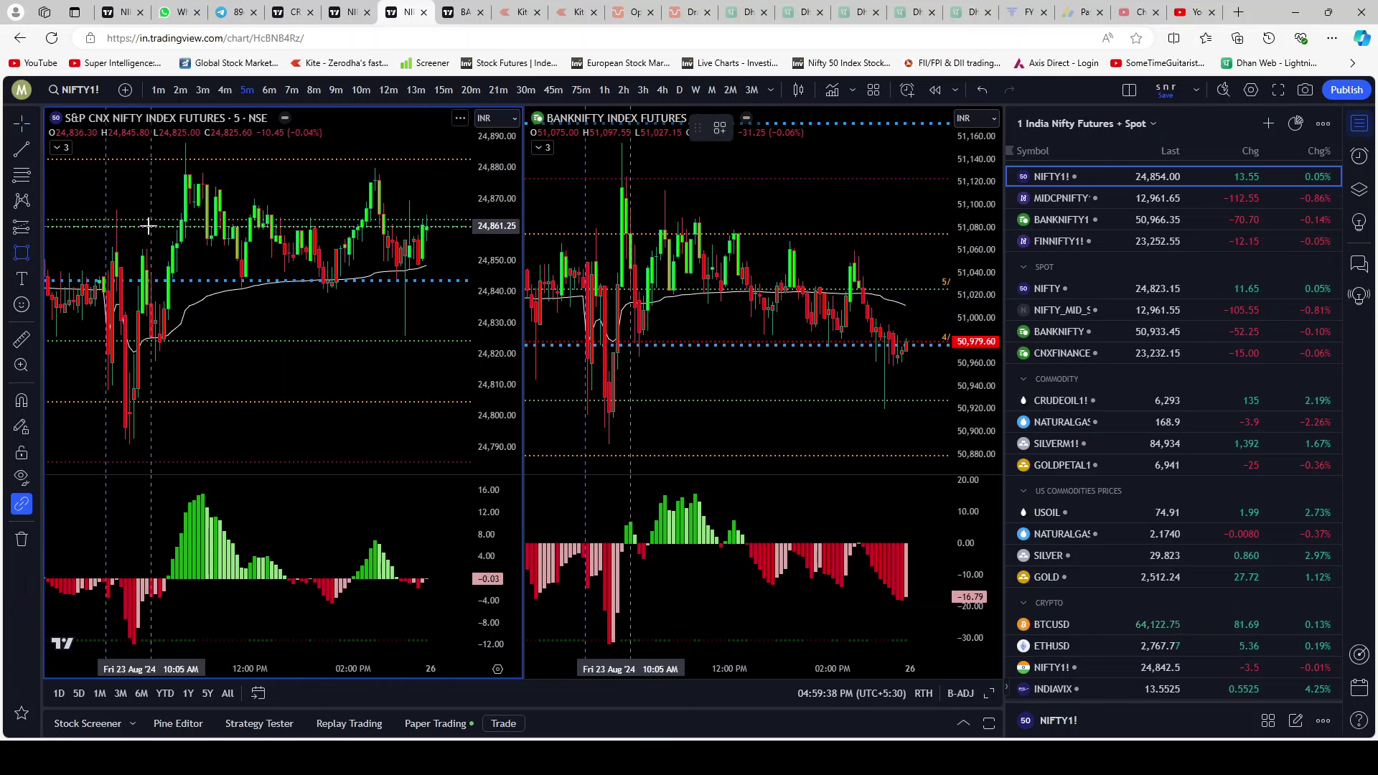
pyautogui.moveTo(146, 227); pyautogui.dragTo(111, 340)
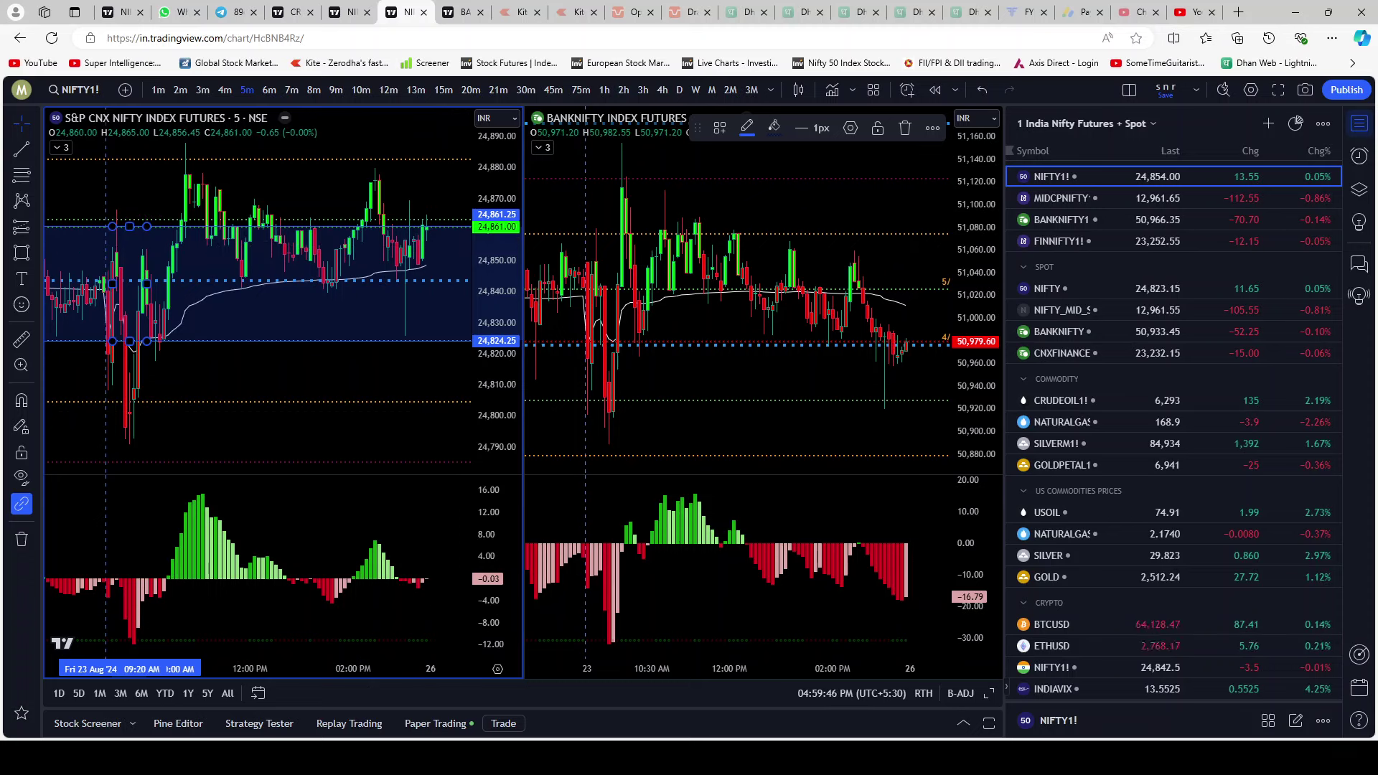
# Step: Draw a rectangle on the BANKNIFTY1! chart from about 51,026 down to about 50,928
pyautogui.click(21, 252)
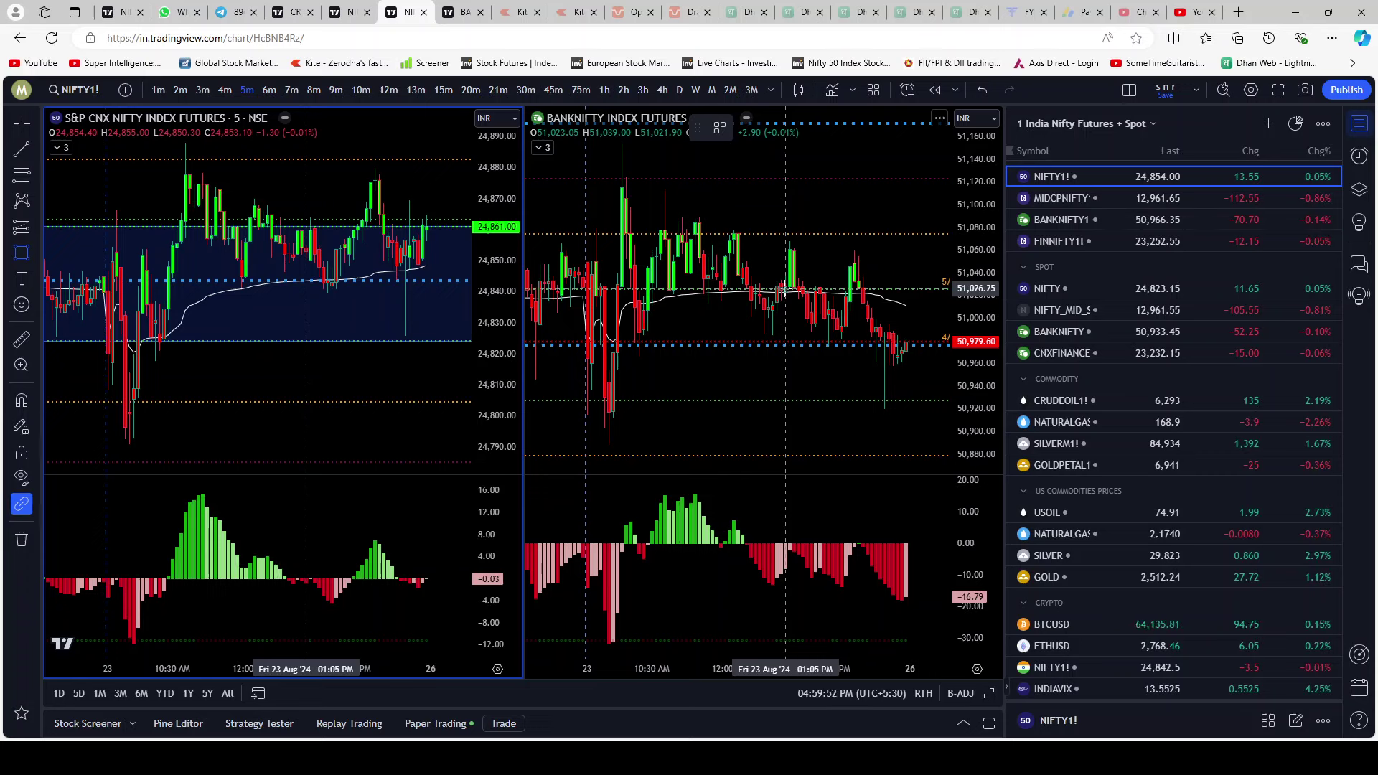
pyautogui.moveTo(786, 288); pyautogui.dragTo(751, 400)
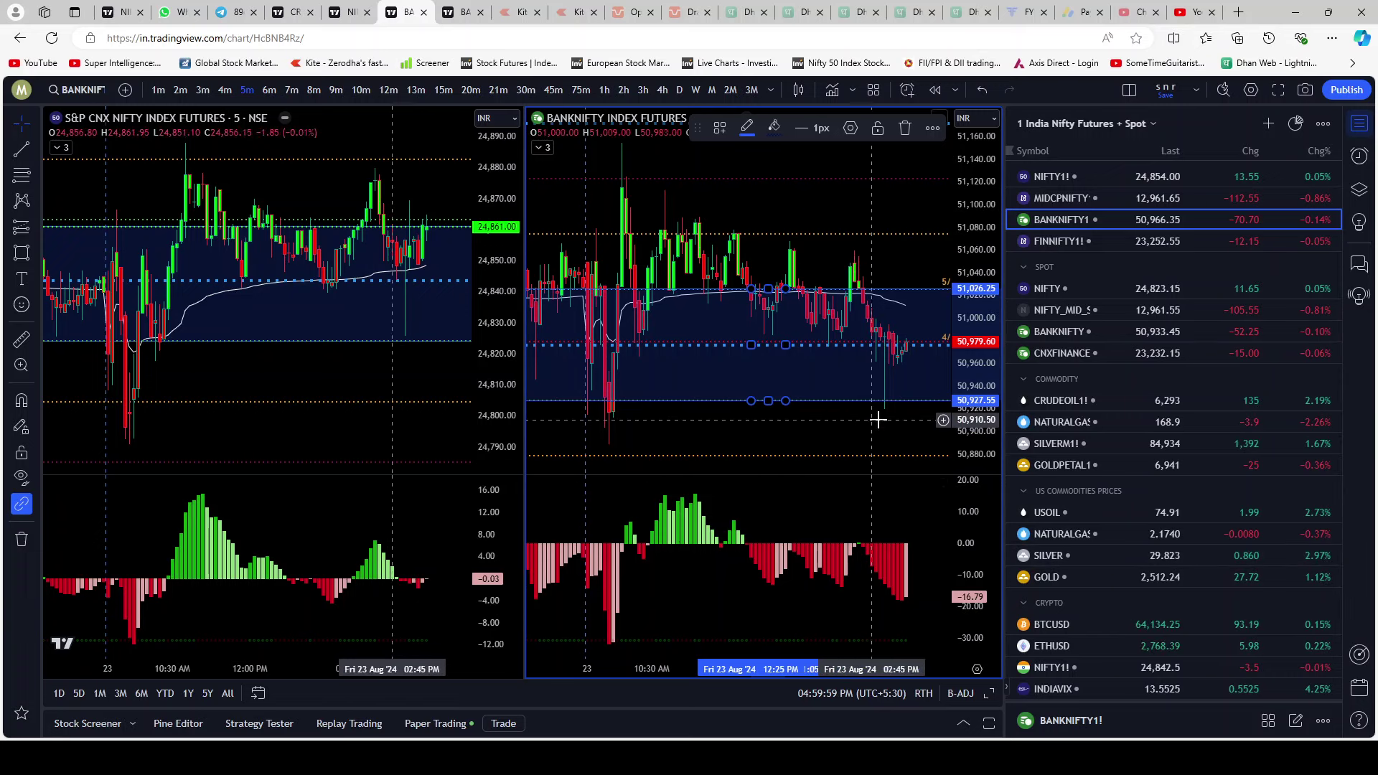
pyautogui.click(857, 193)
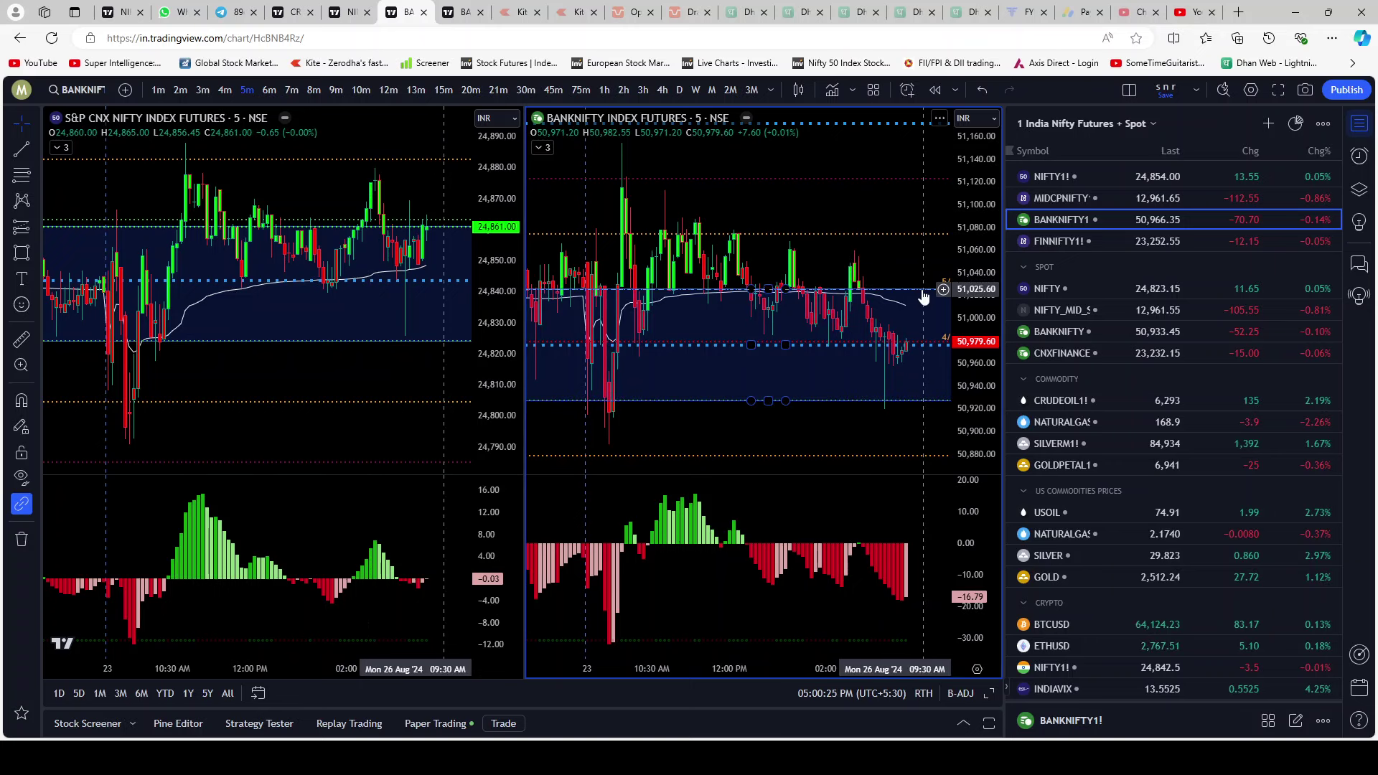
# Step: Delete the drawn rectangles from the BANKNIFTY1! and NIFTY1! charts
pyautogui.click(884, 288)
pyautogui.click(905, 128)
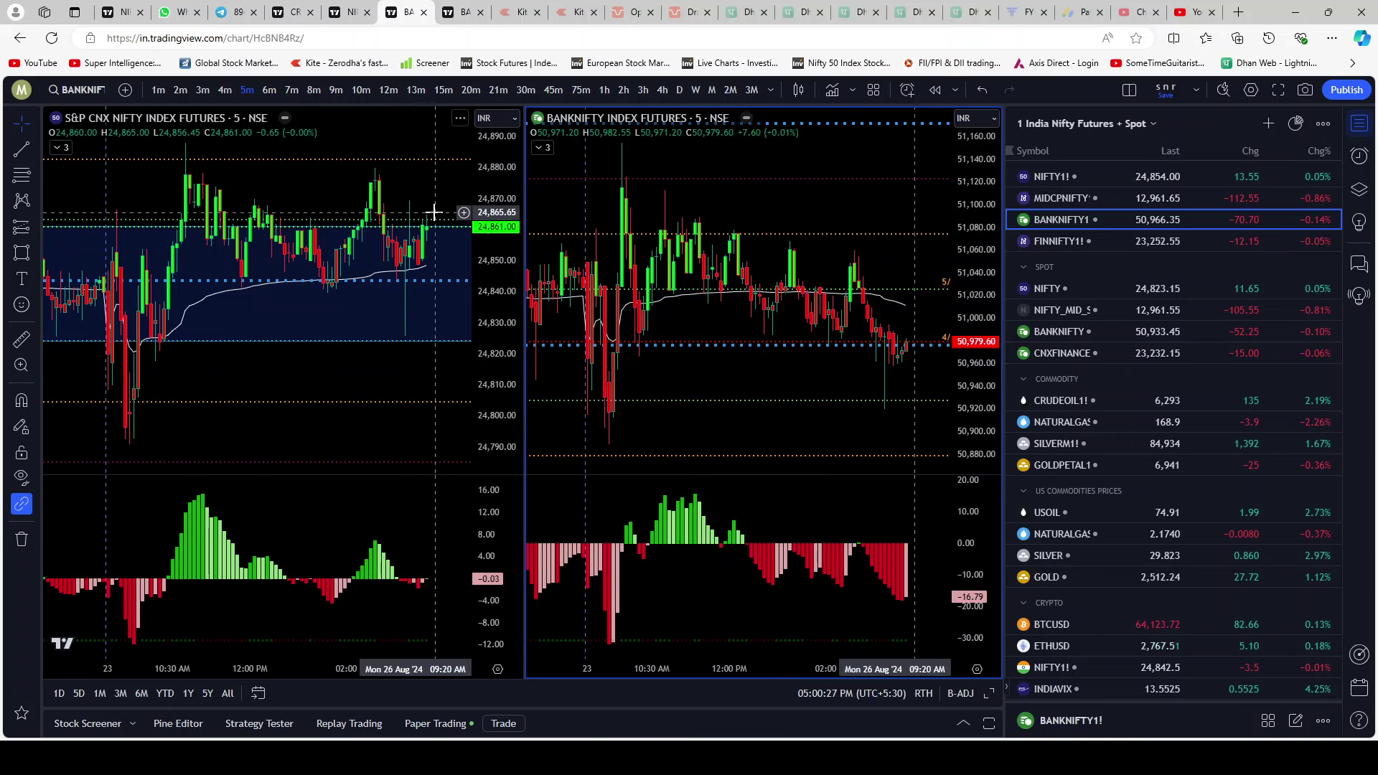
pyautogui.click(440, 234)
pyautogui.click(905, 128)
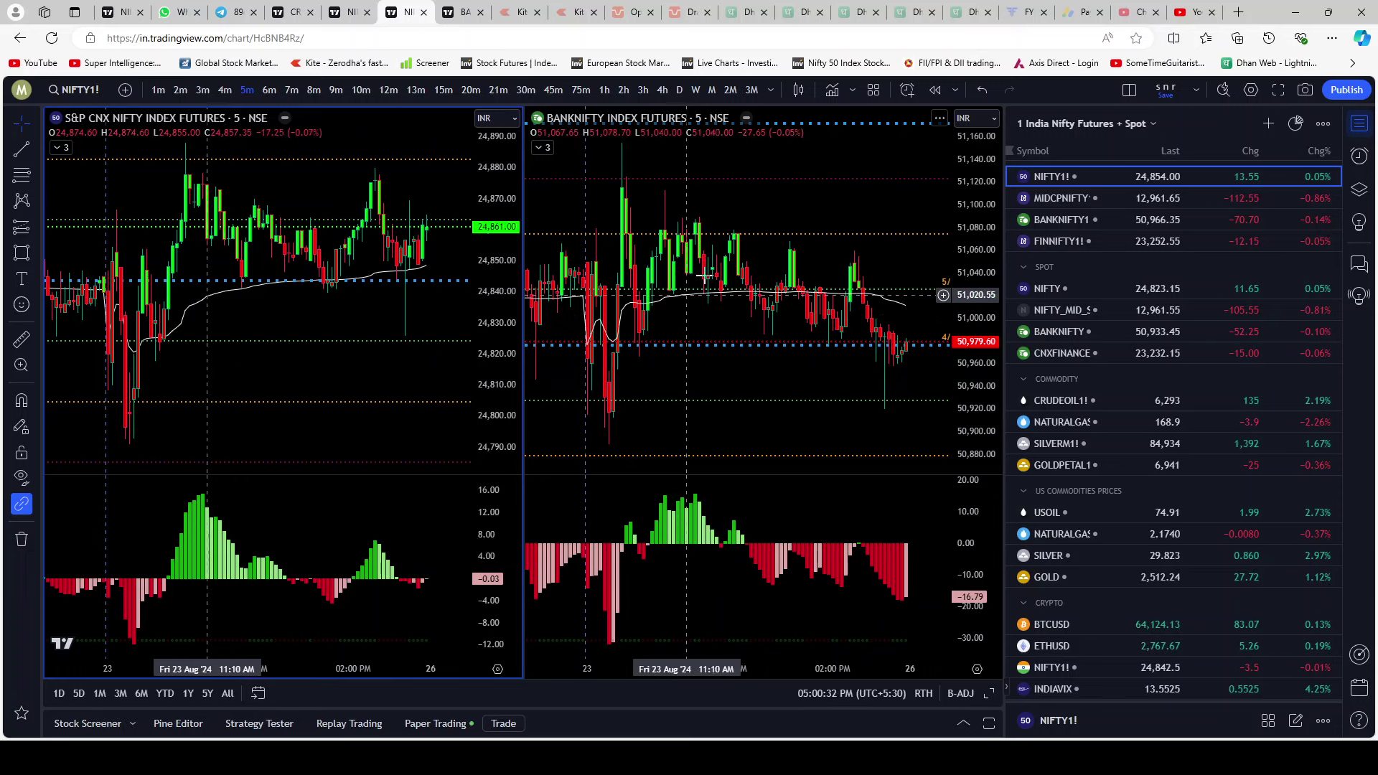
# Step: Review the list of indicators applied to the BANKNIFTY1! chart
pyautogui.click(541, 148)
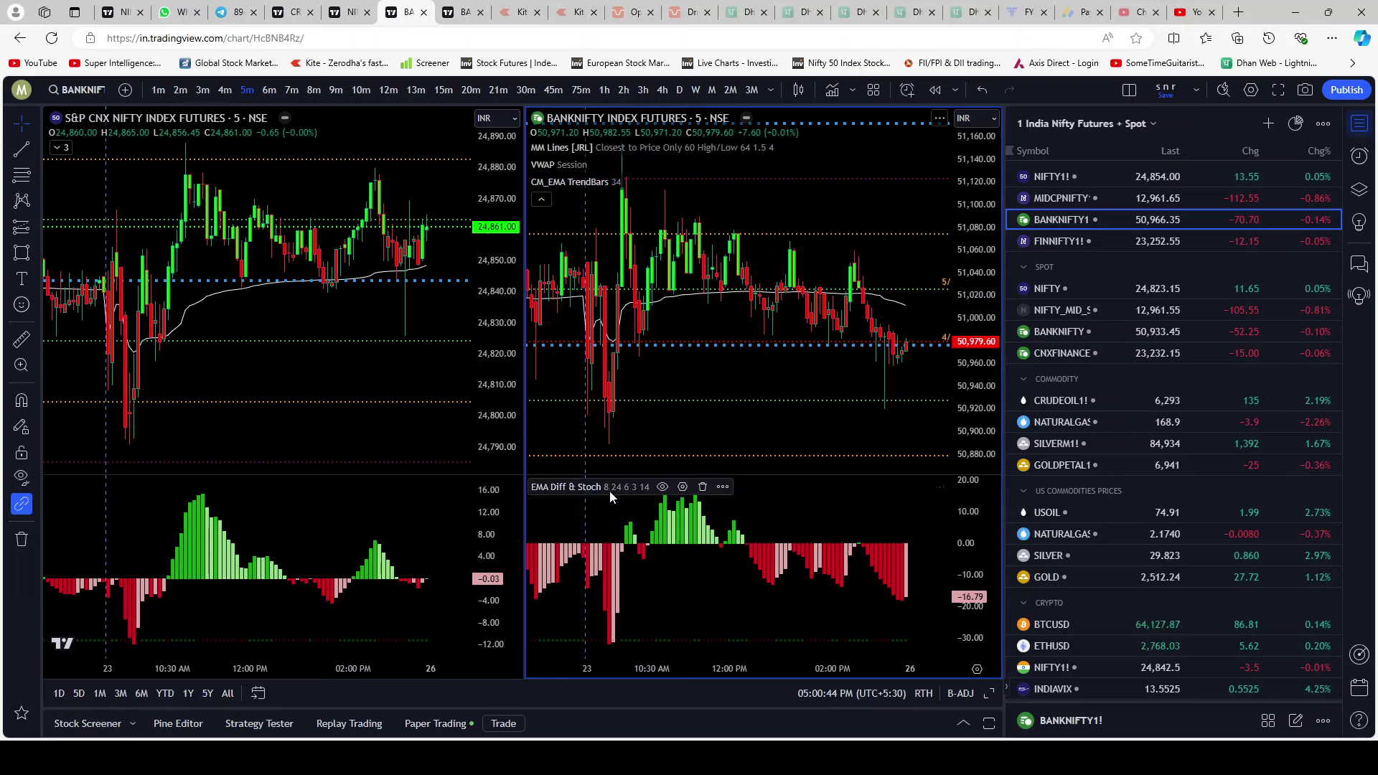
pyautogui.click(541, 200)
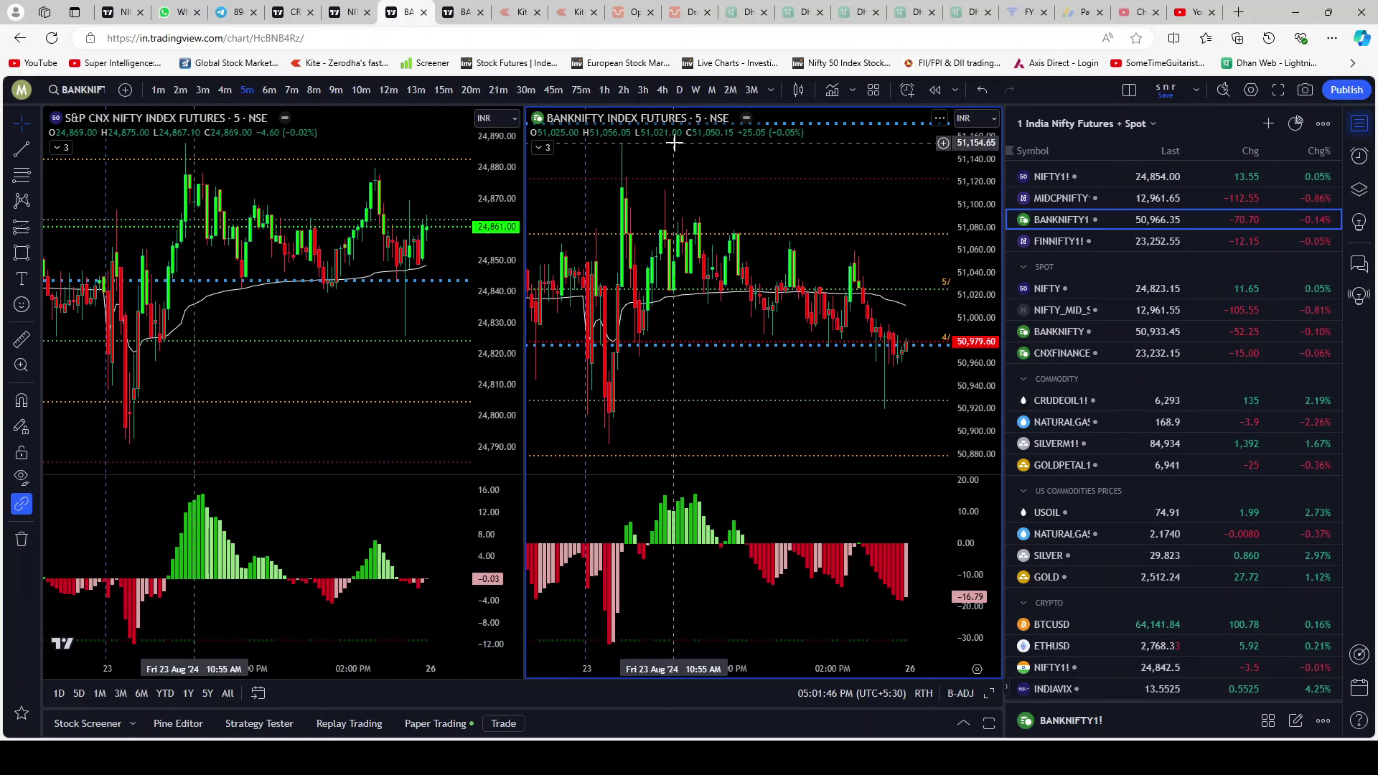
# Step: Add the favourite Jurik Moving Average indicator by everget to the NIFTY1! chart
pyautogui.click(267, 189)
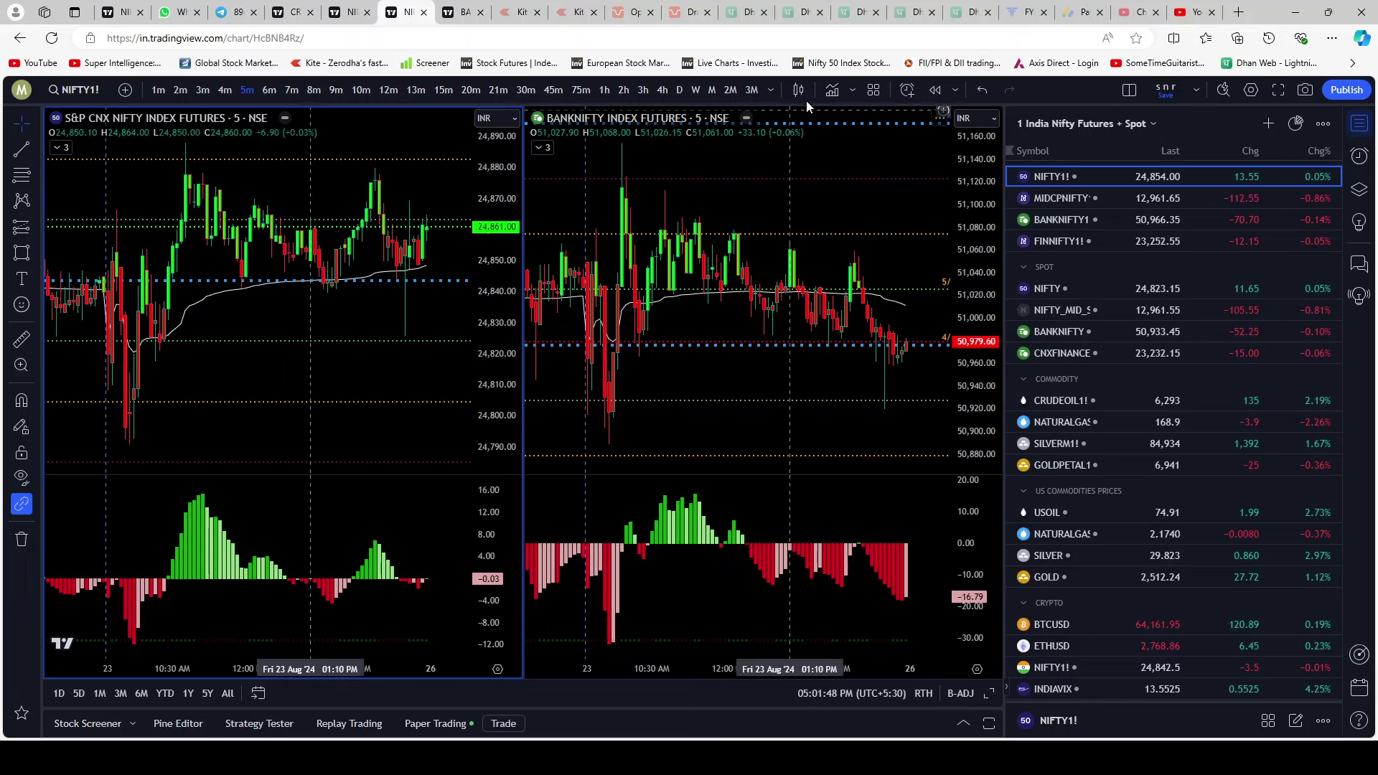
pyautogui.click(836, 94)
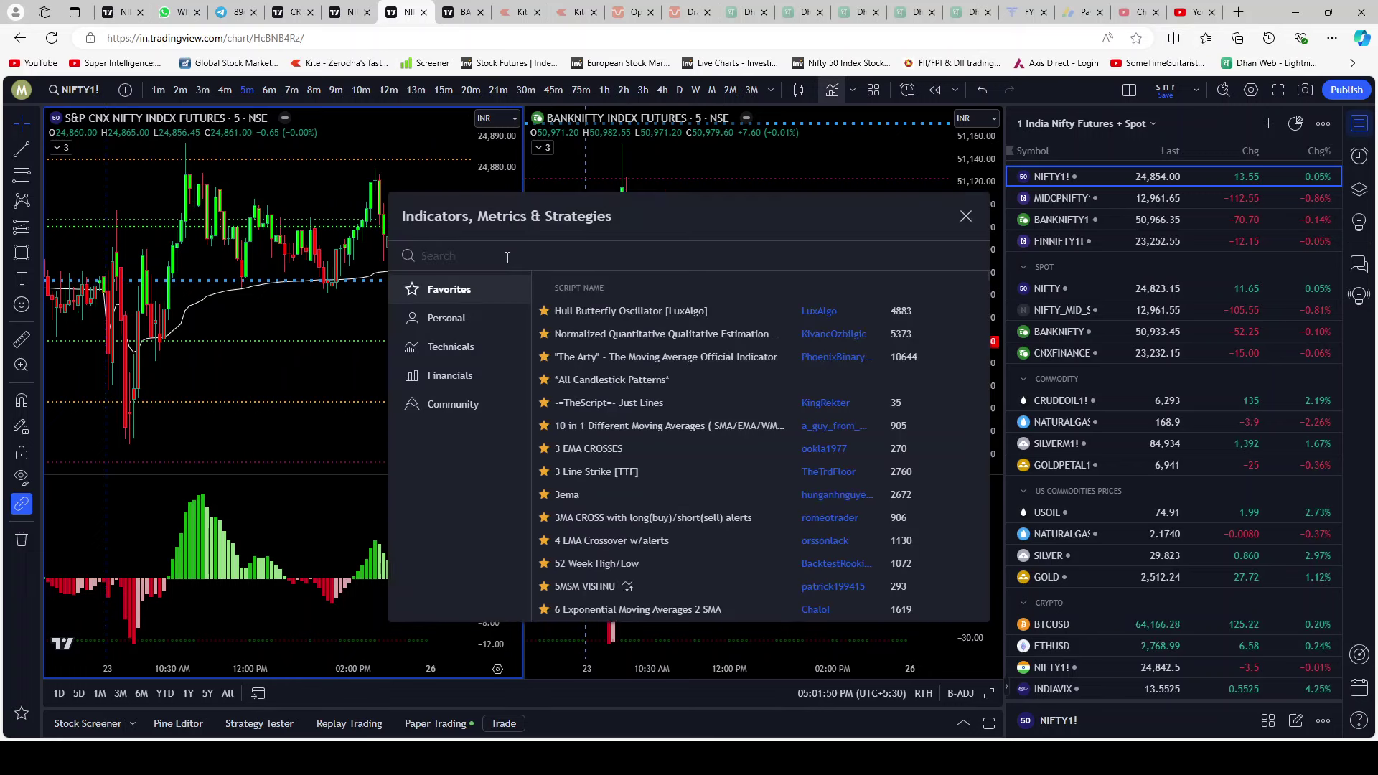
pyautogui.write('juri')
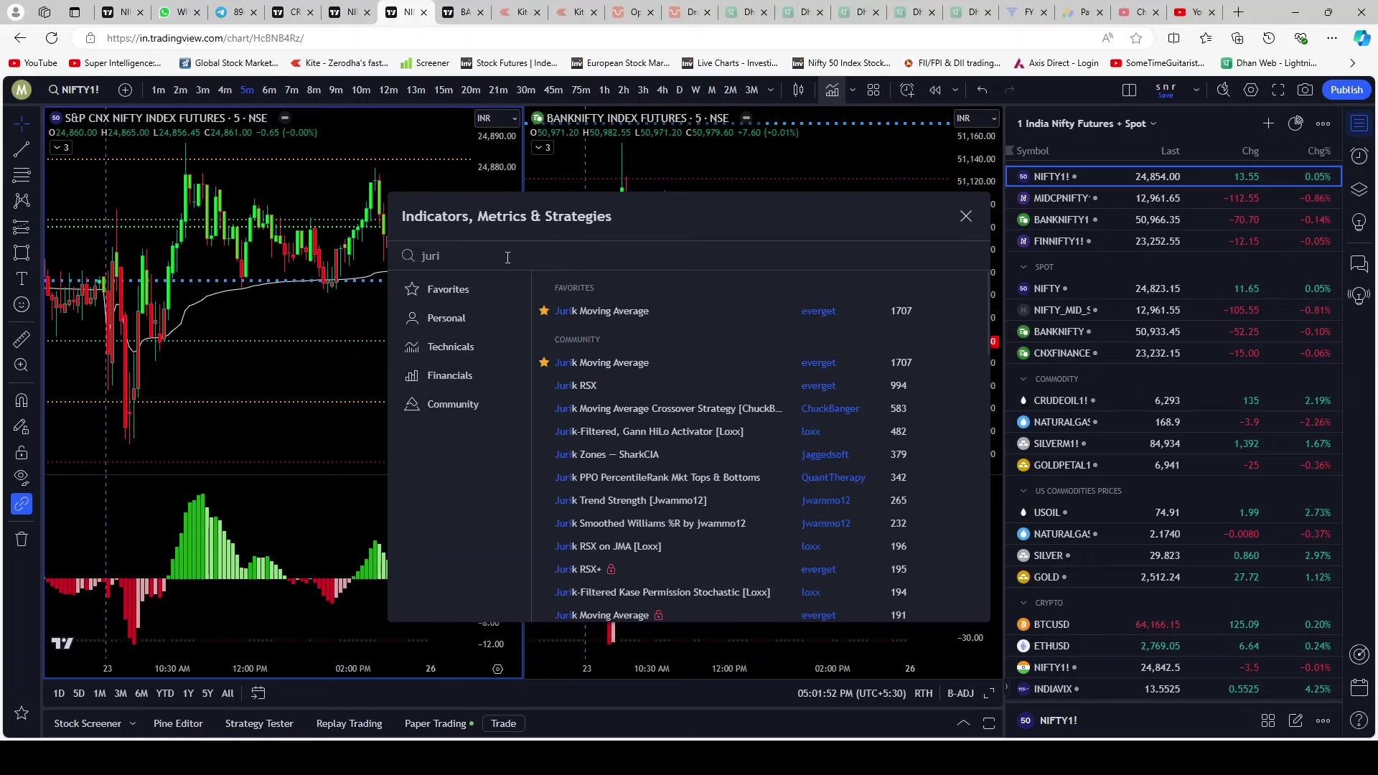
pyautogui.hotkey('ctrl', 'a')
pyautogui.press('Return')
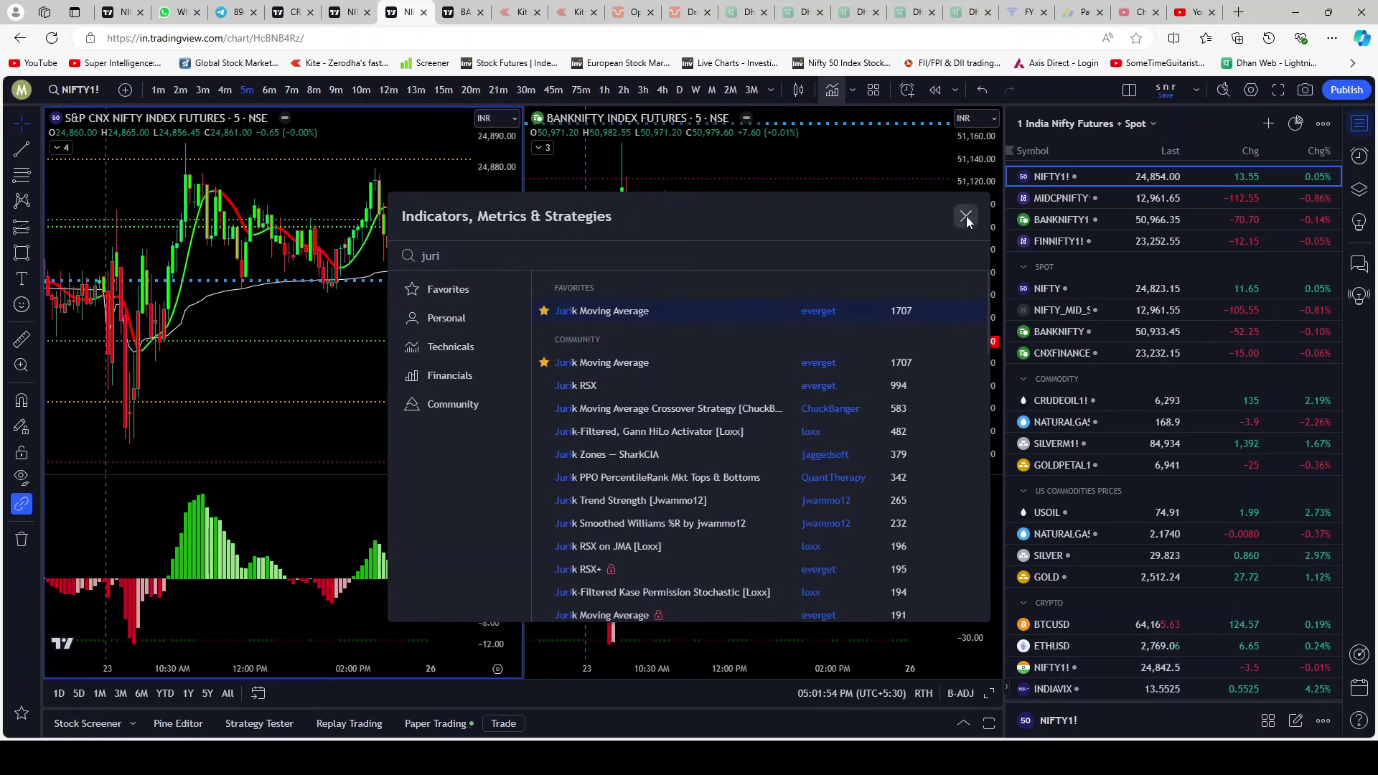
pyautogui.click(966, 216)
# Step: Examine the JMA indicator's inputs and the colour and thickness settings of its plot on the NIFTY1! chart
pyautogui.click(62, 147)
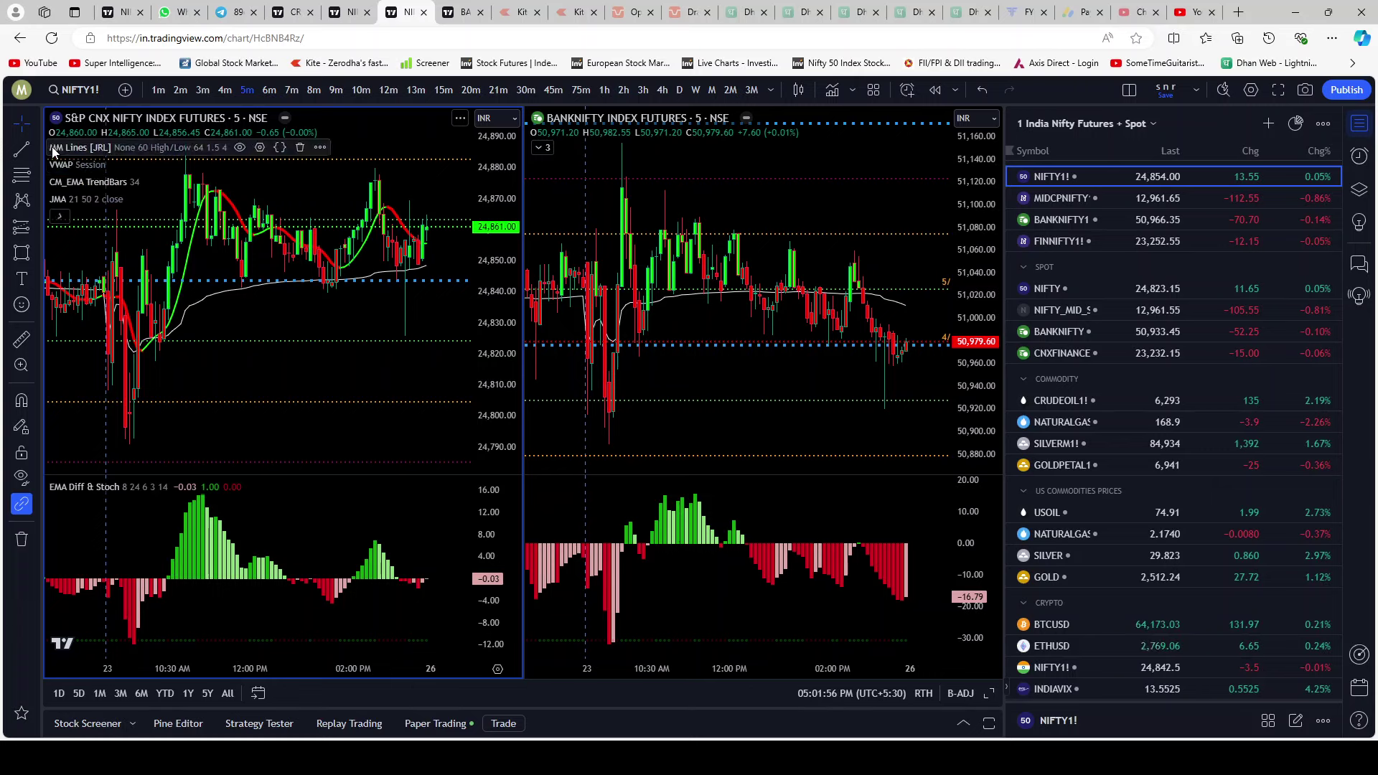
pyautogui.click(156, 199)
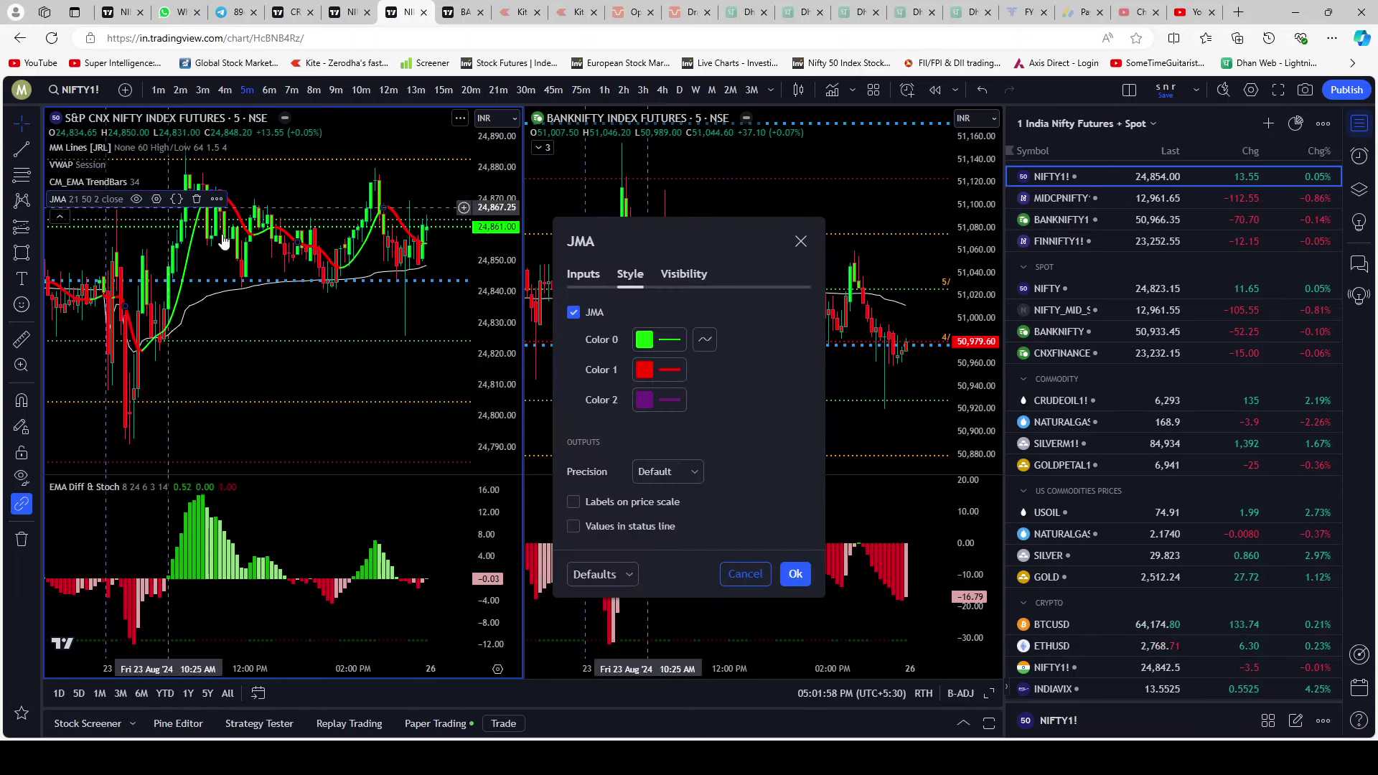
pyautogui.click(590, 280)
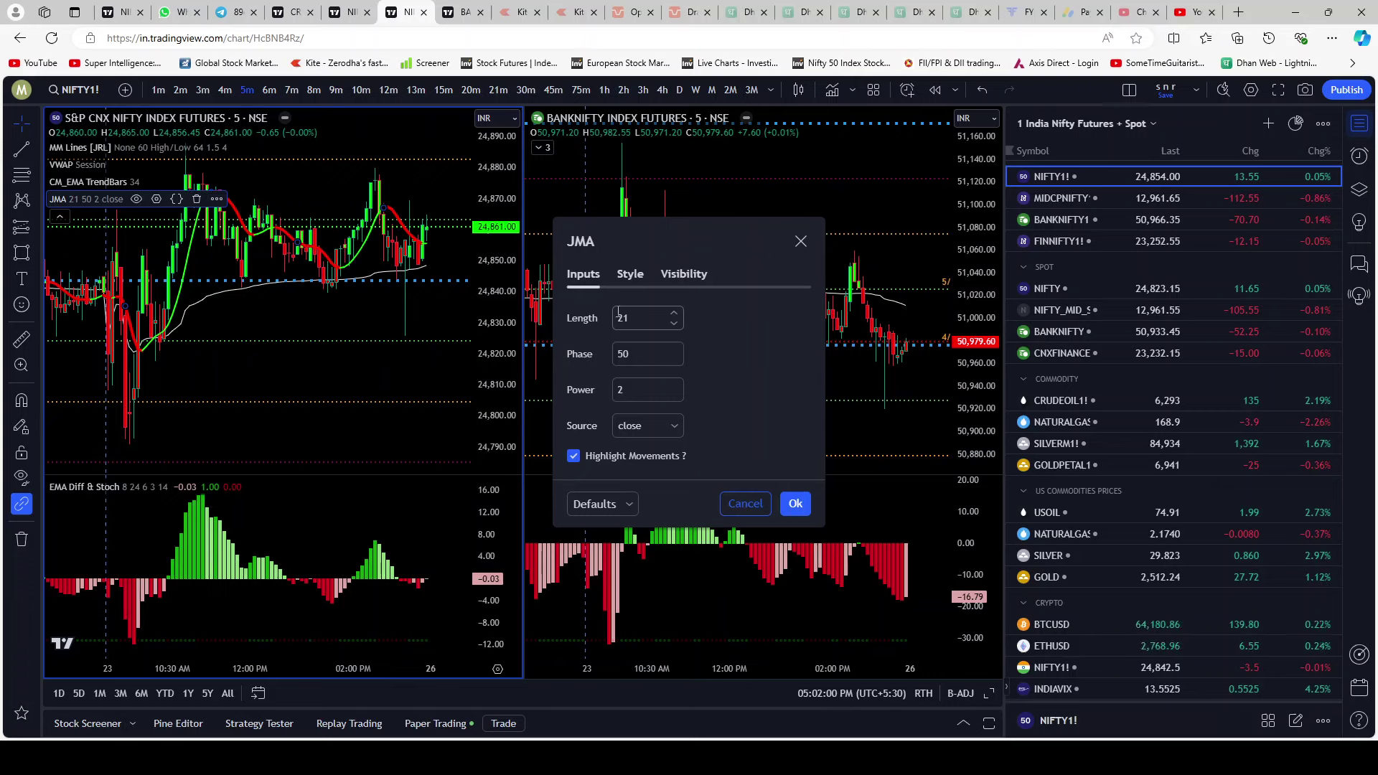
pyautogui.click(635, 279)
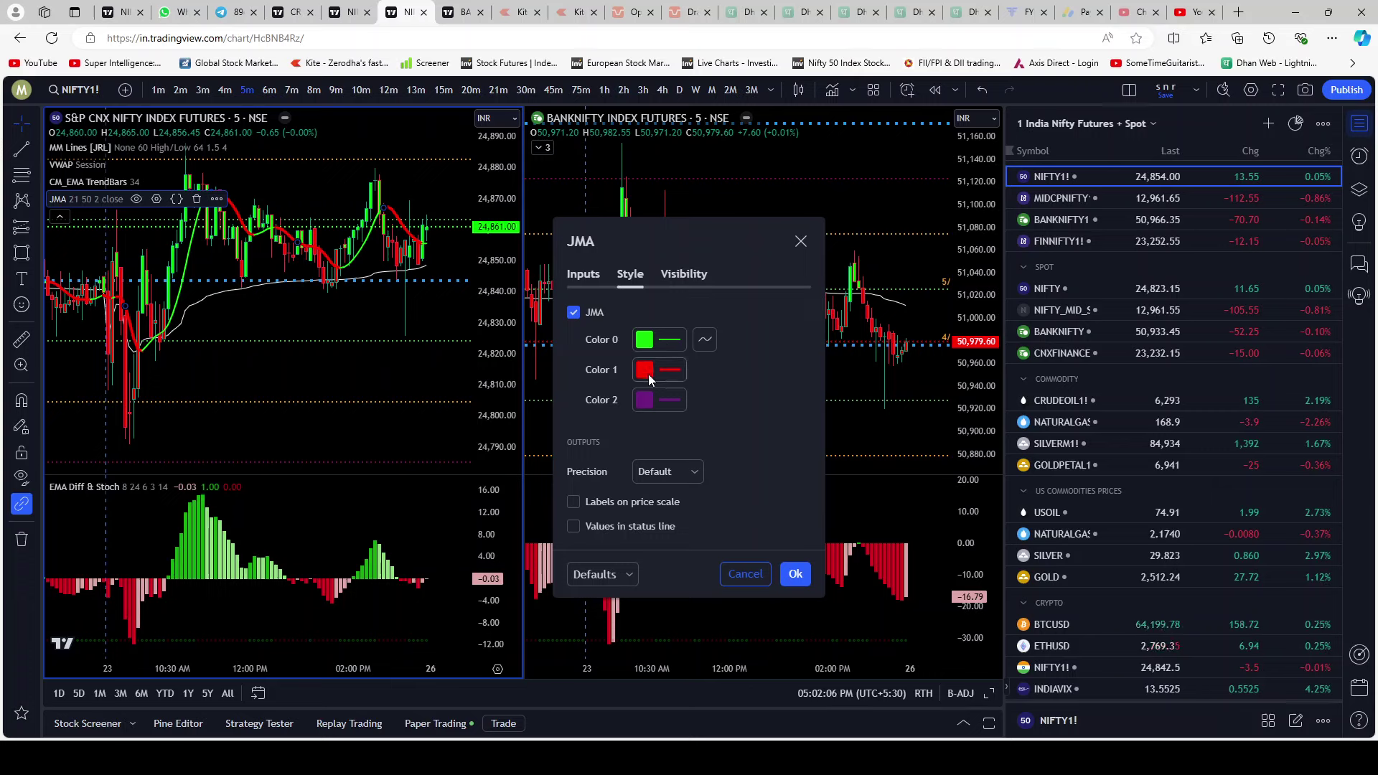
pyautogui.click(648, 343)
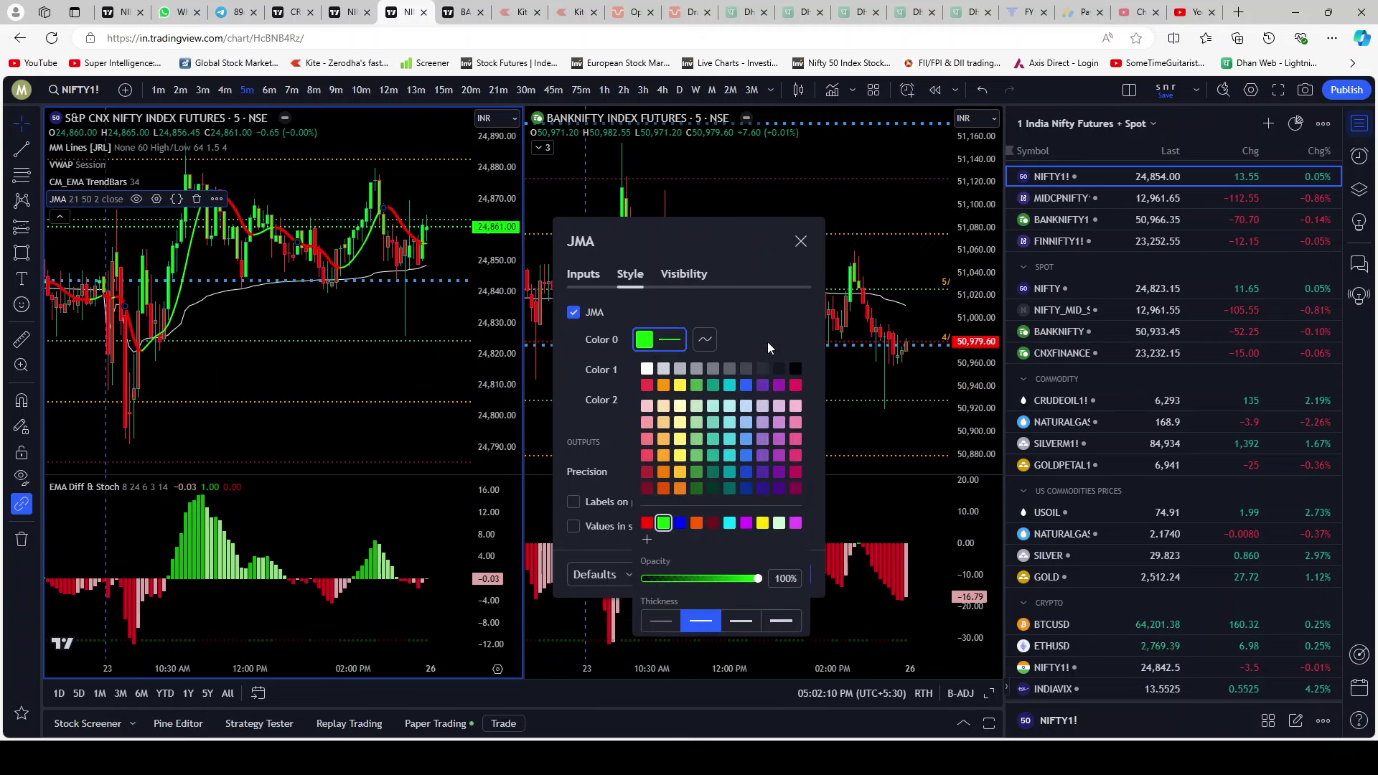
pyautogui.click(768, 341)
pyautogui.click(648, 370)
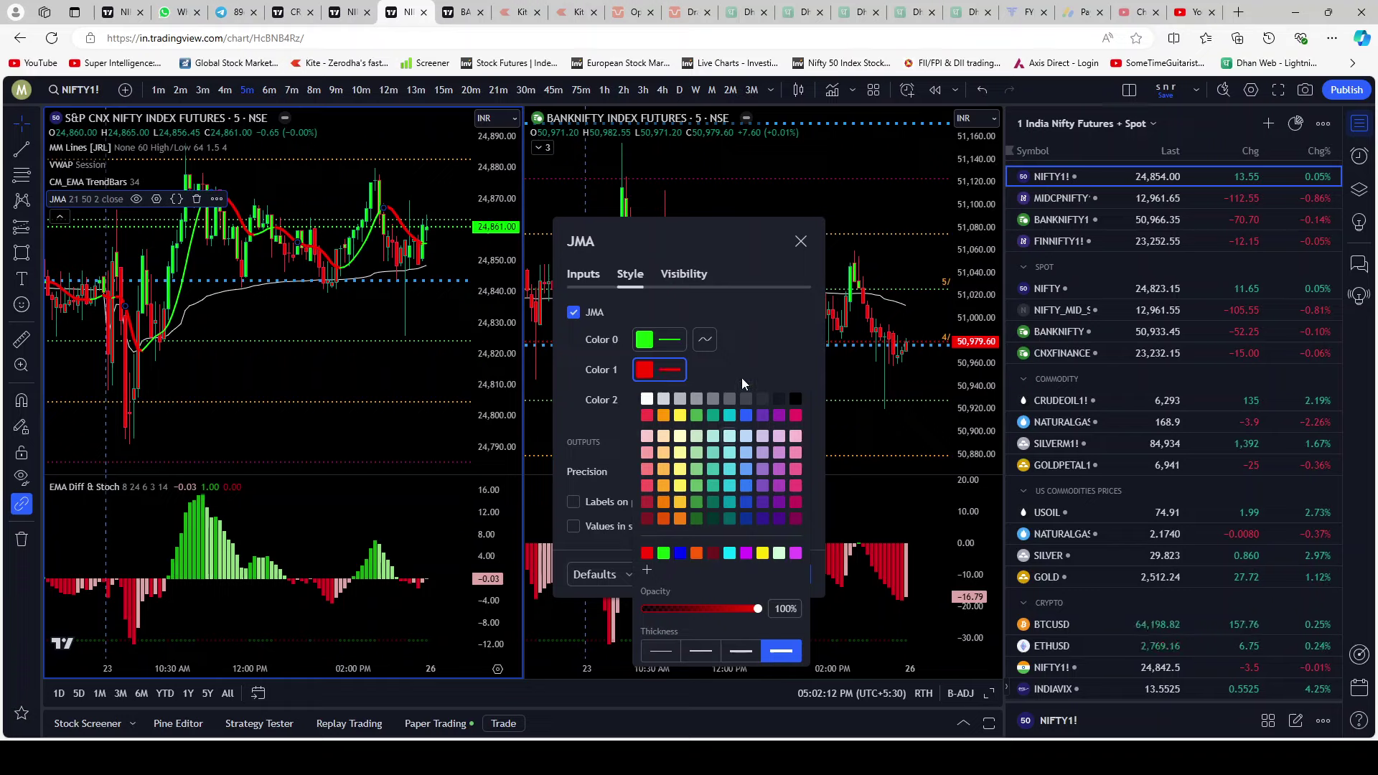
pyautogui.click(742, 378)
pyautogui.click(660, 400)
pyautogui.click(779, 337)
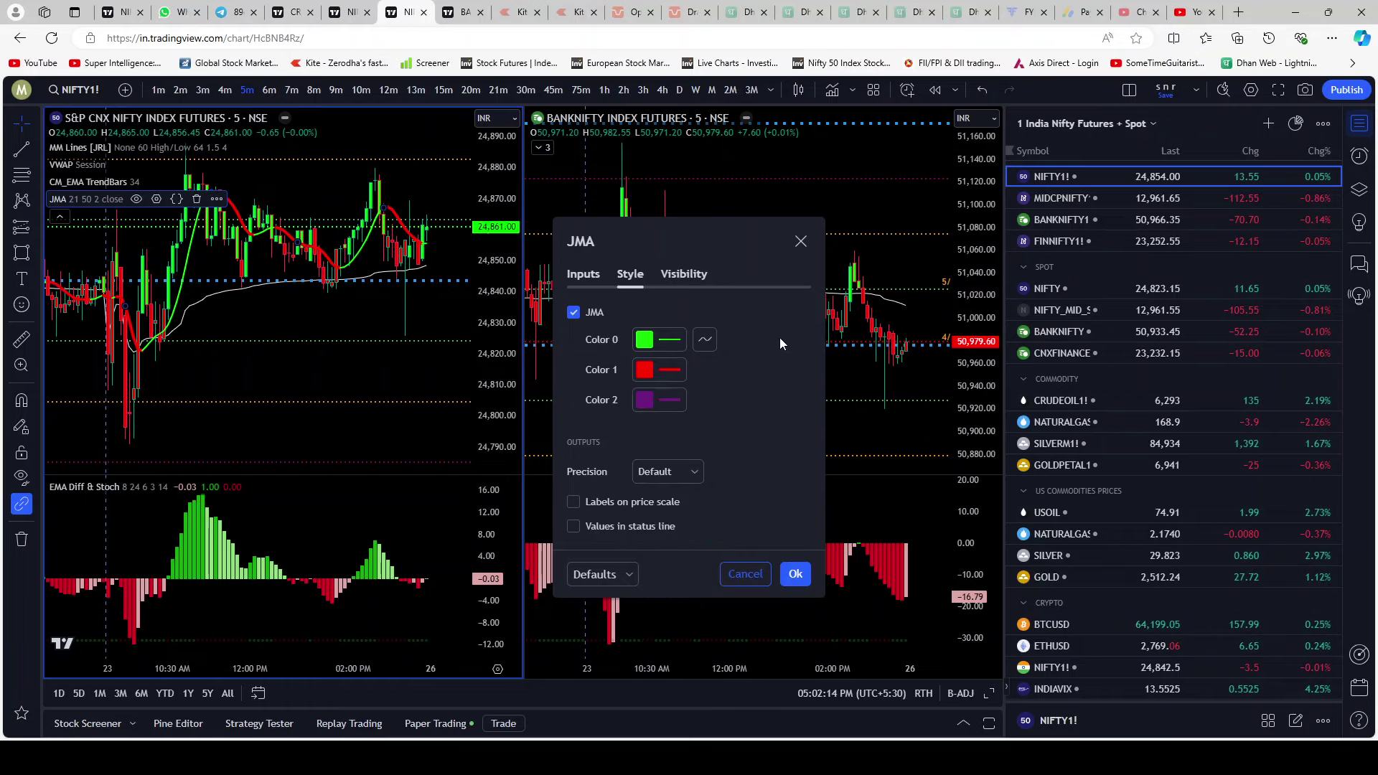
pyautogui.click(795, 575)
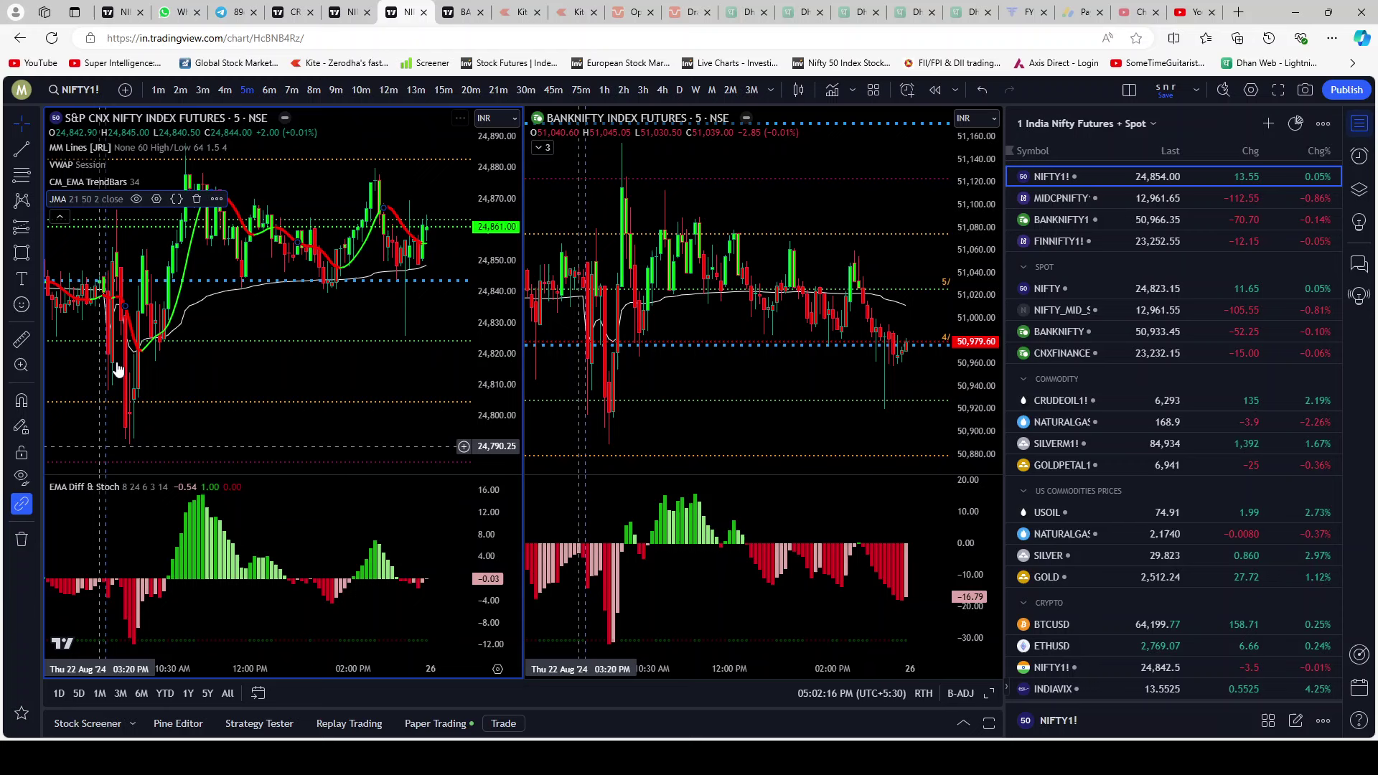
# Step: Apply the NIFTY1! chart's indicators, including the JMA, to the entire layout
pyautogui.click(60, 216)
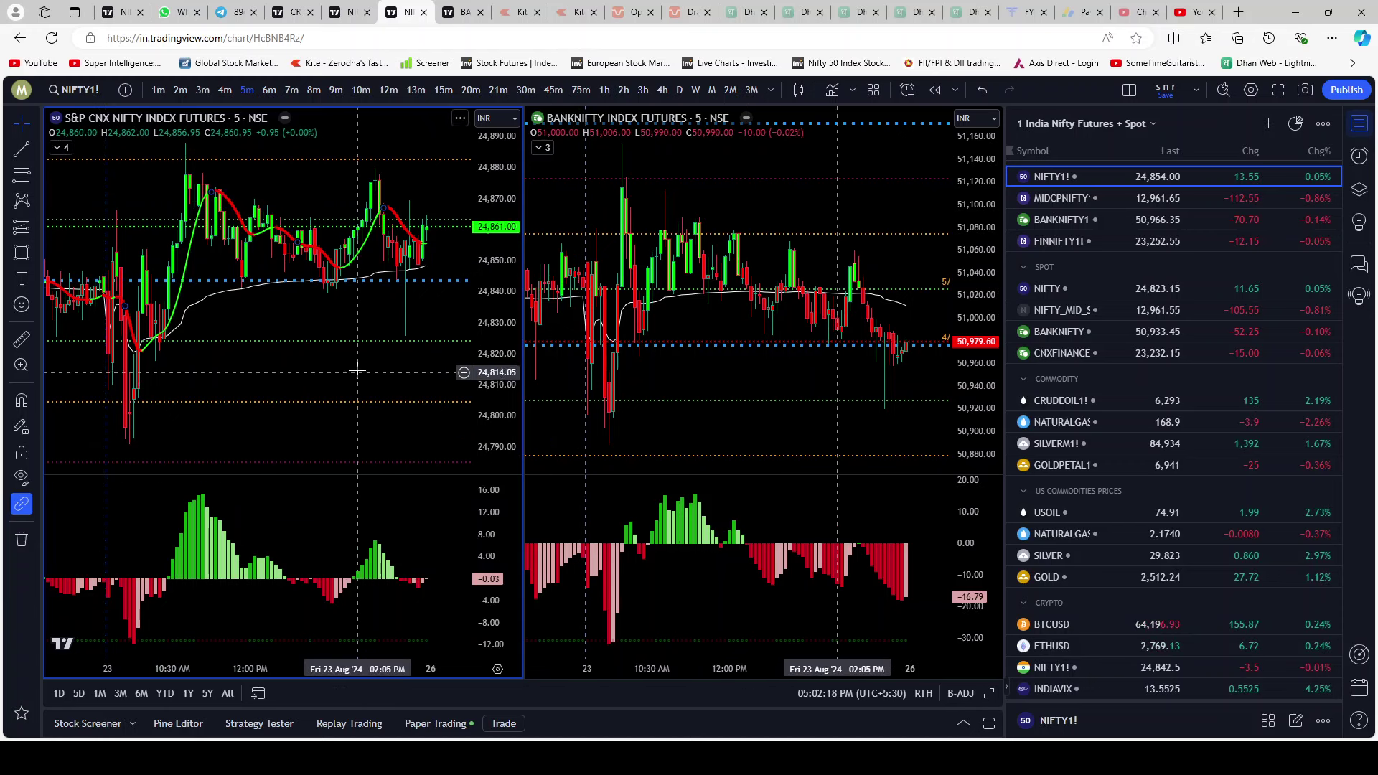
pyautogui.rightClick(335, 321)
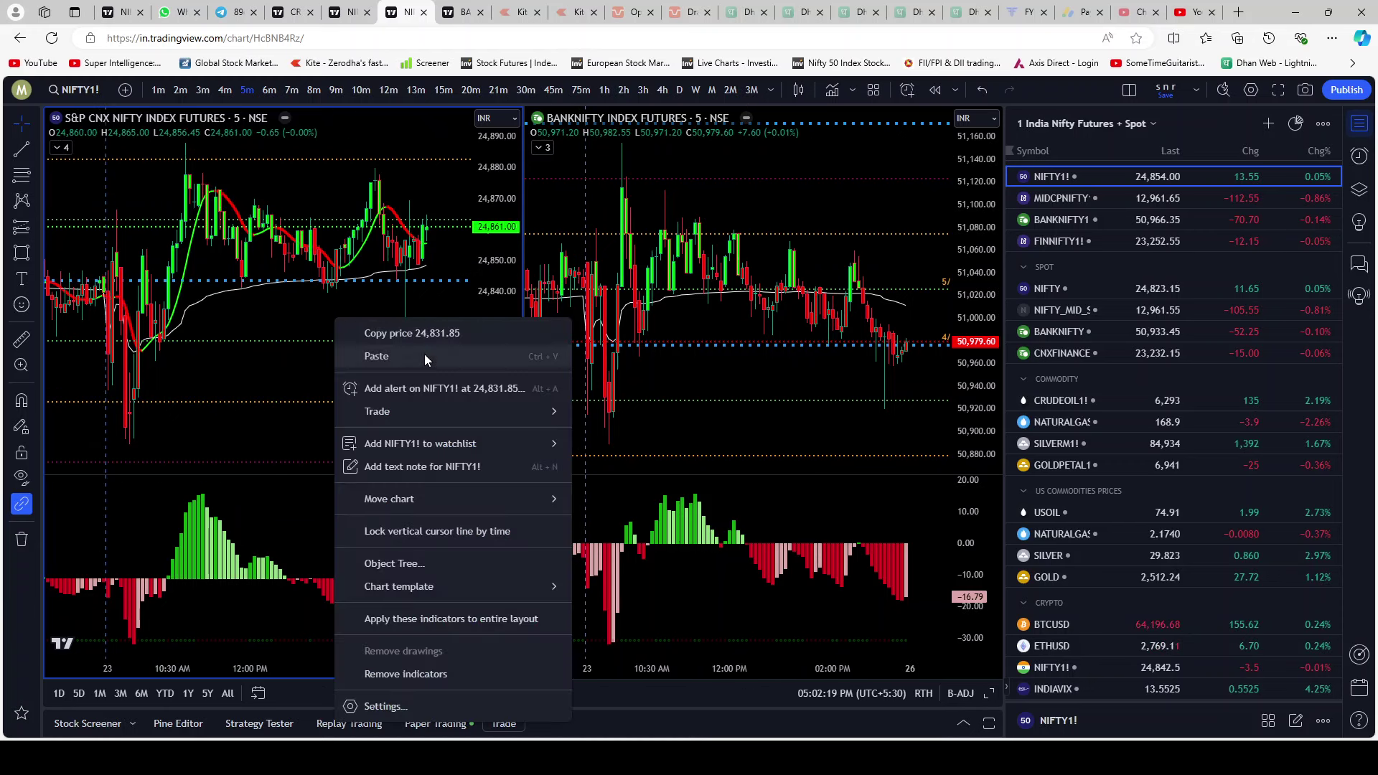
pyautogui.click(440, 619)
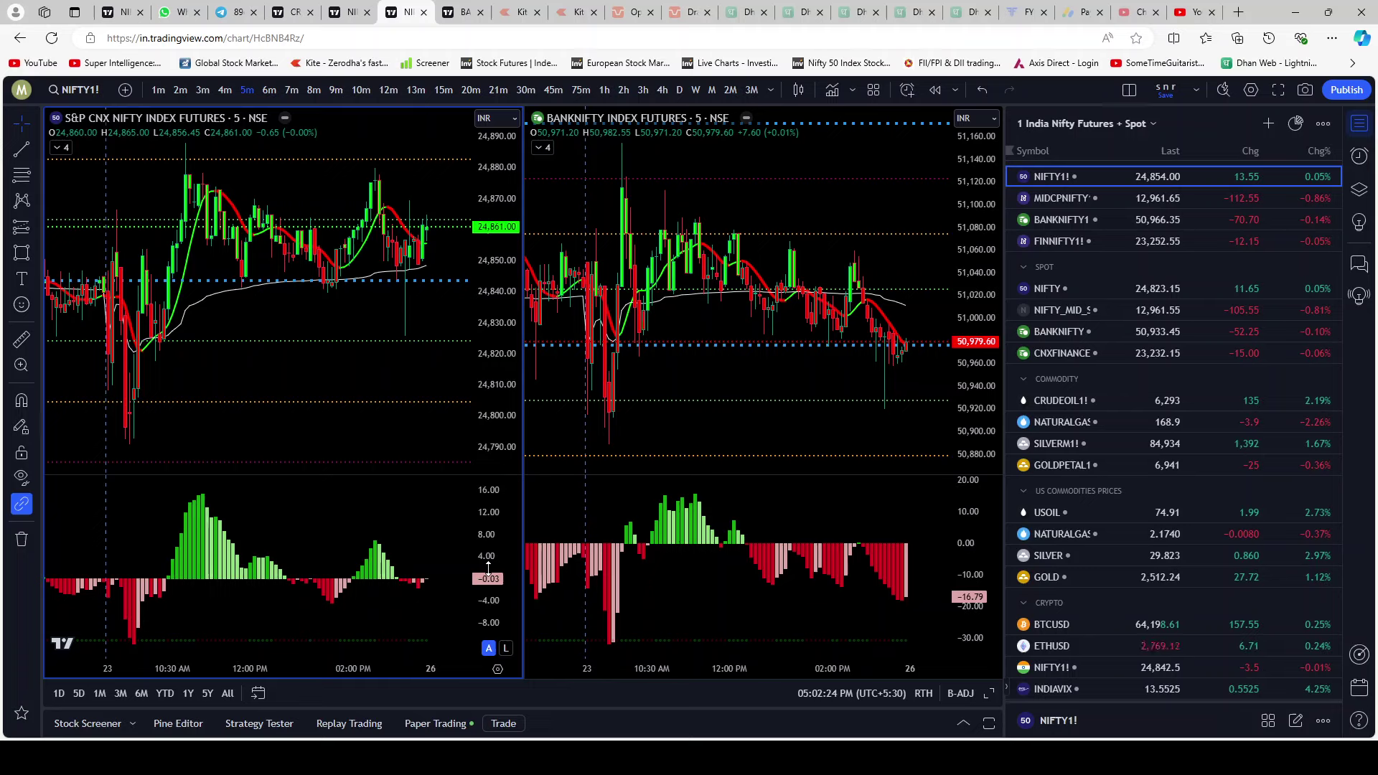
# Step: Replace the JMA on the BANKNIFTY1! chart with the Smoothed Moving Average indicator
pyautogui.click(552, 169)
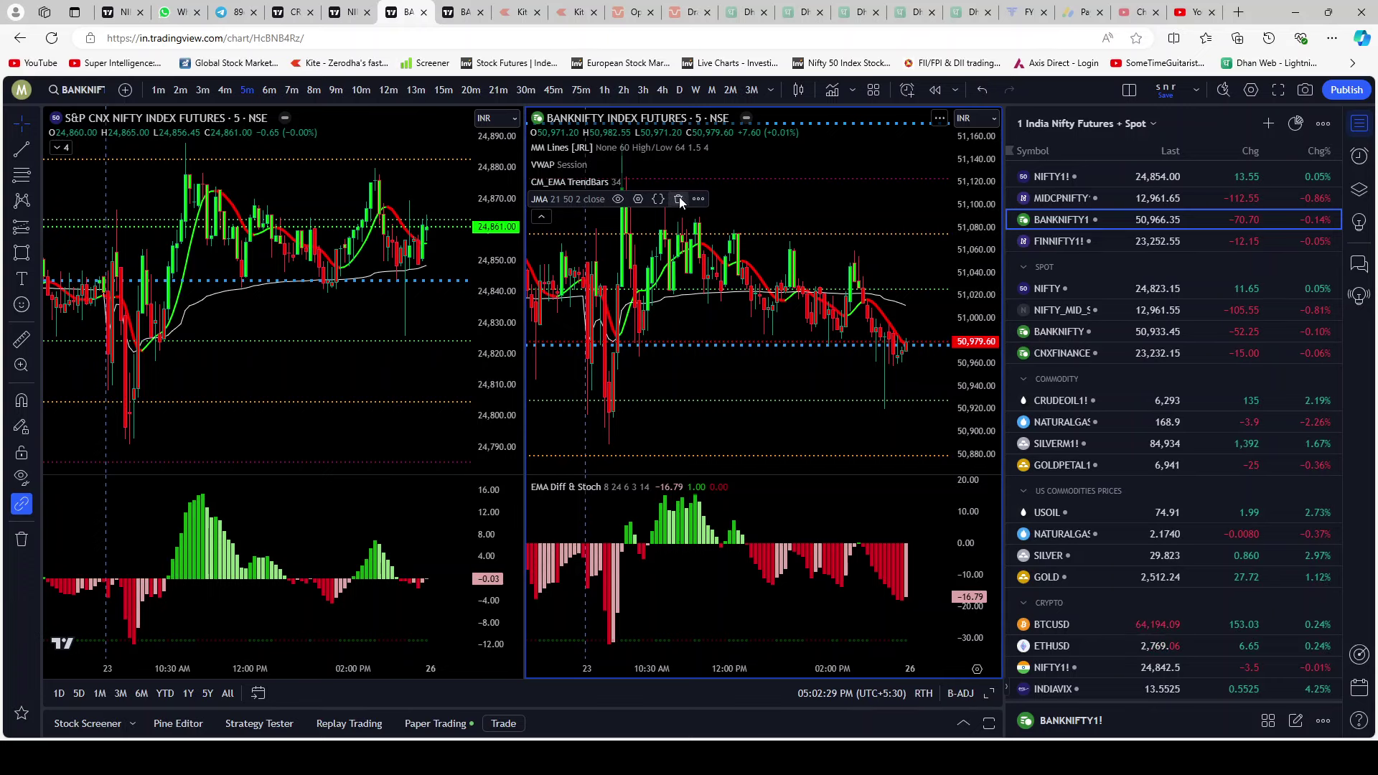
pyautogui.click(679, 198)
pyautogui.click(832, 90)
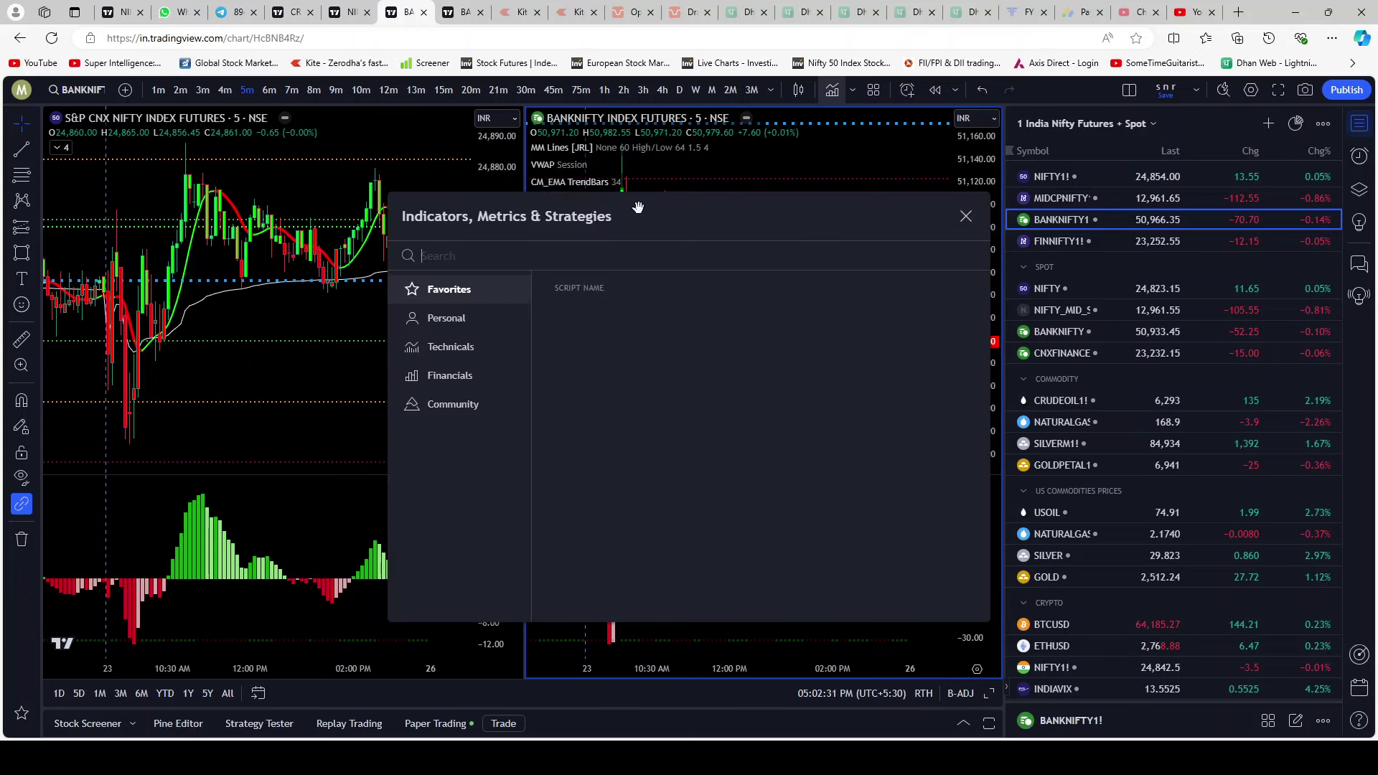
pyautogui.write('smm')
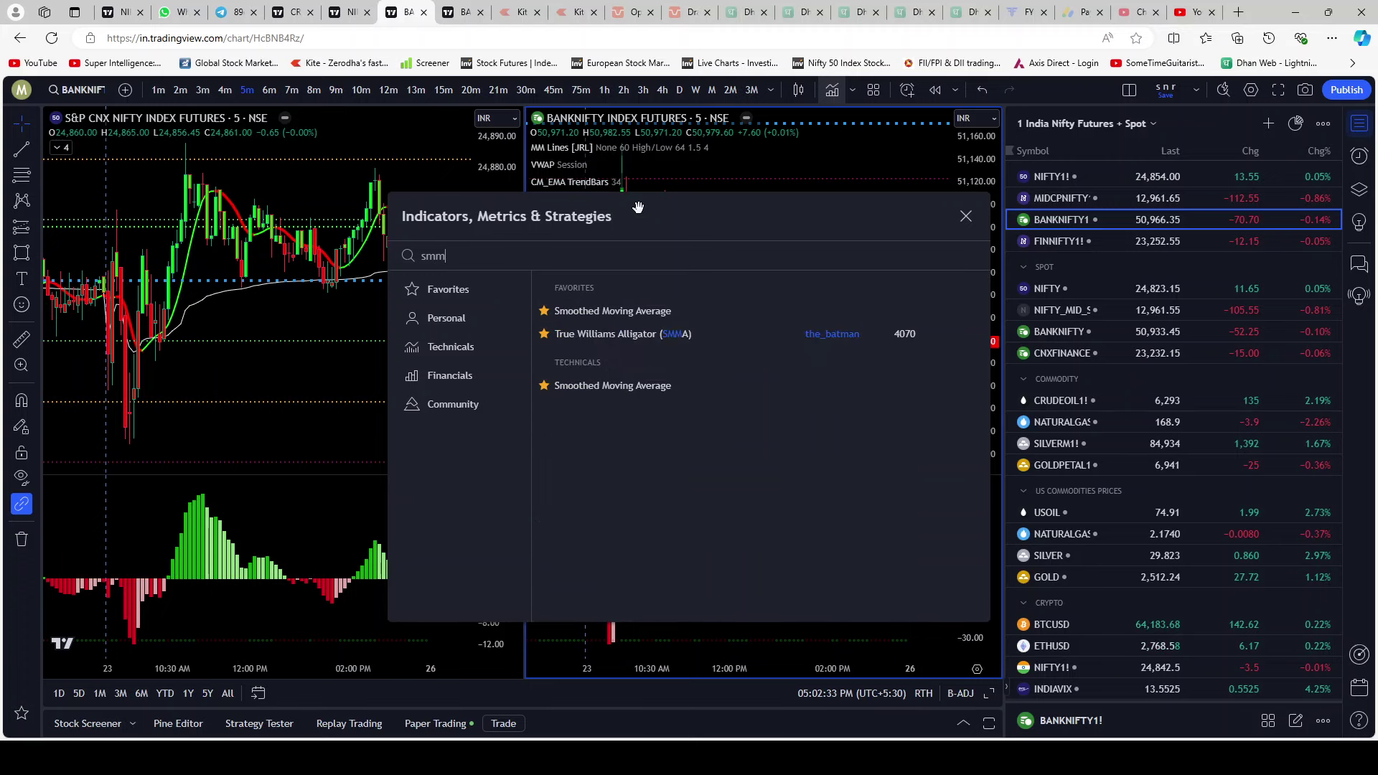
pyautogui.click(643, 312)
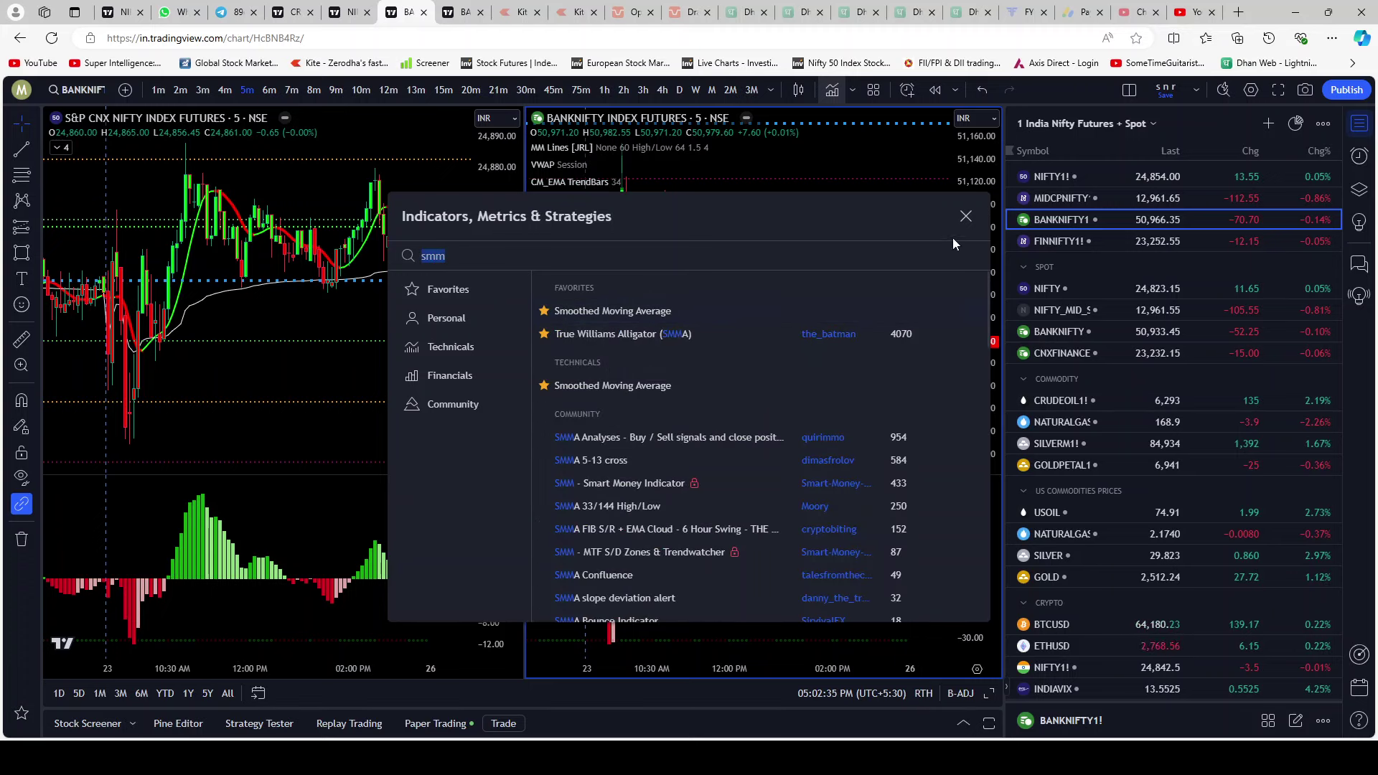
pyautogui.click(966, 216)
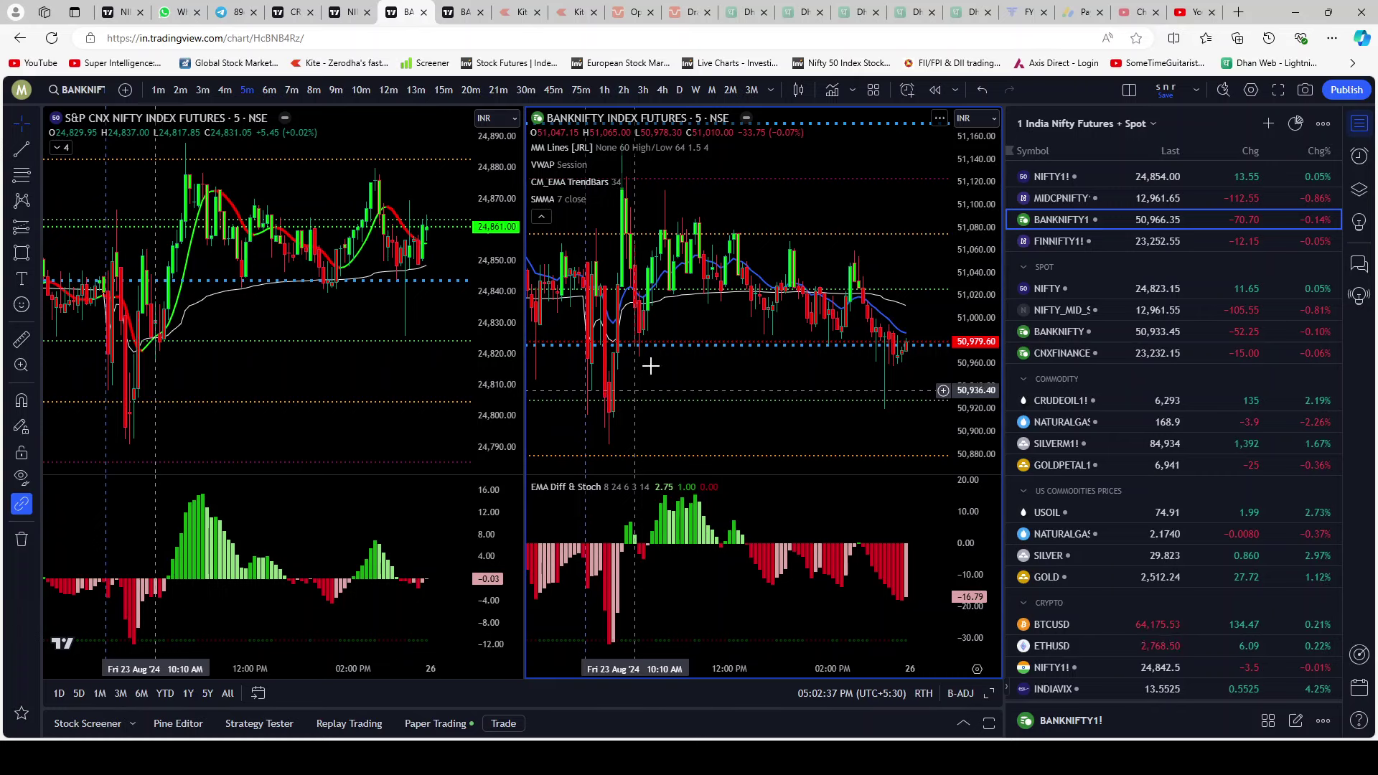
# Step: Examine the SMMA indicator's inputs and its plot colour and thickness settings on the BANKNIFTY1! chart
pyautogui.moveTo(569, 212)
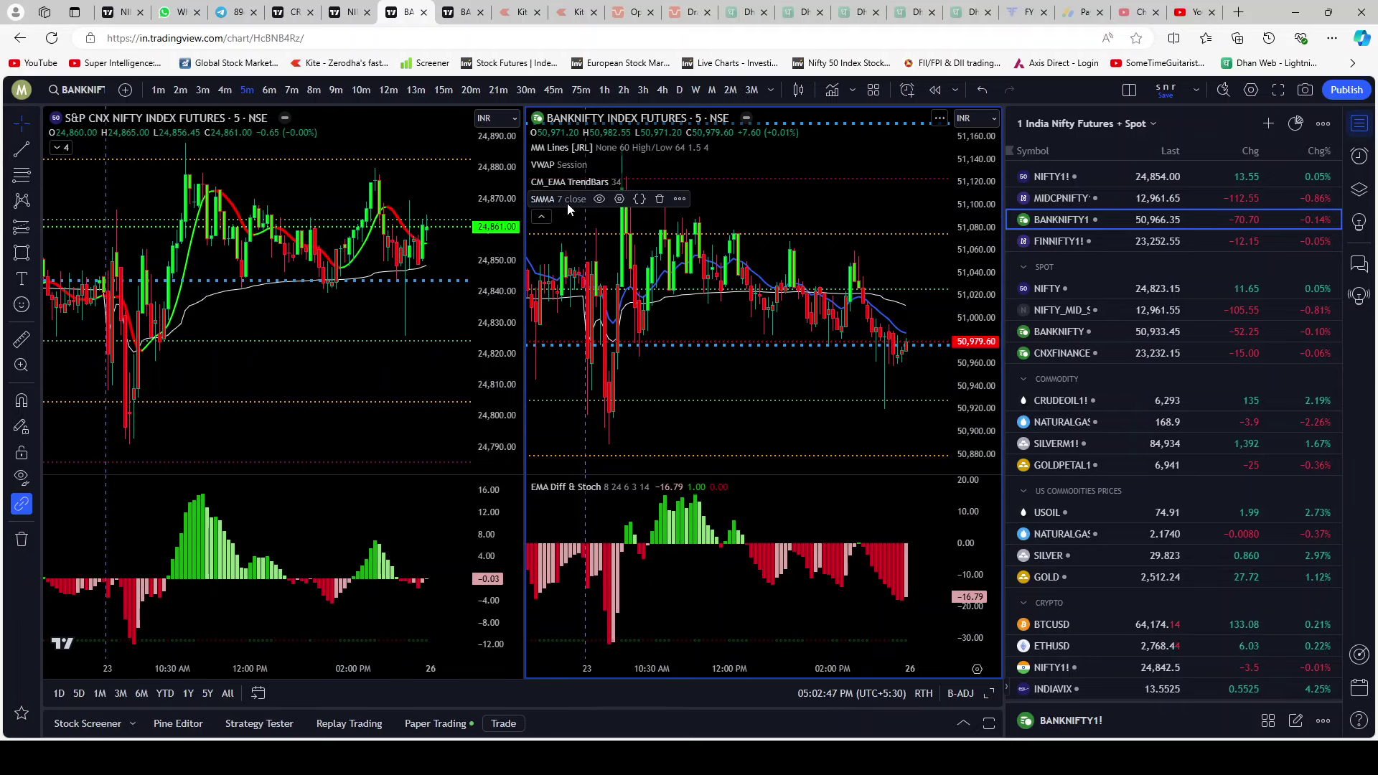
pyautogui.click(619, 200)
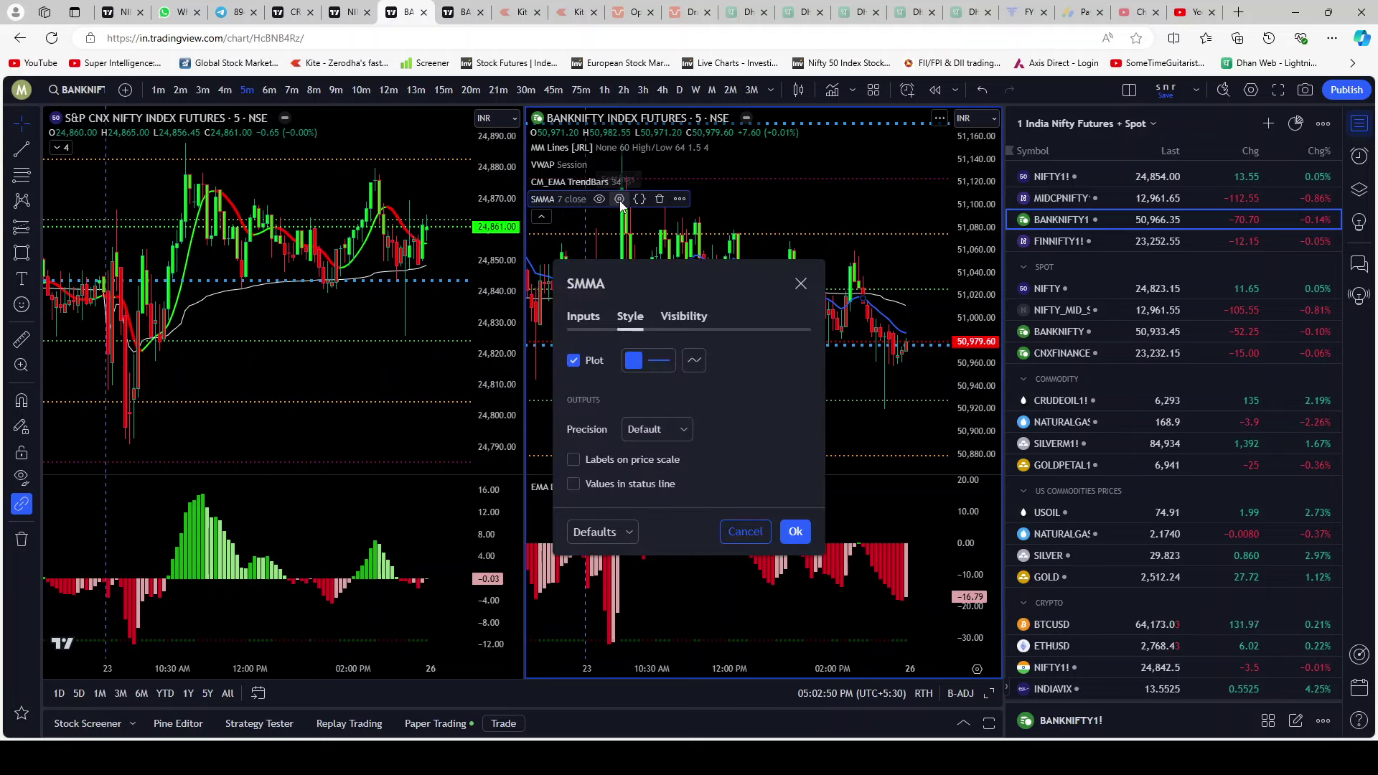
pyautogui.click(596, 316)
pyautogui.click(630, 315)
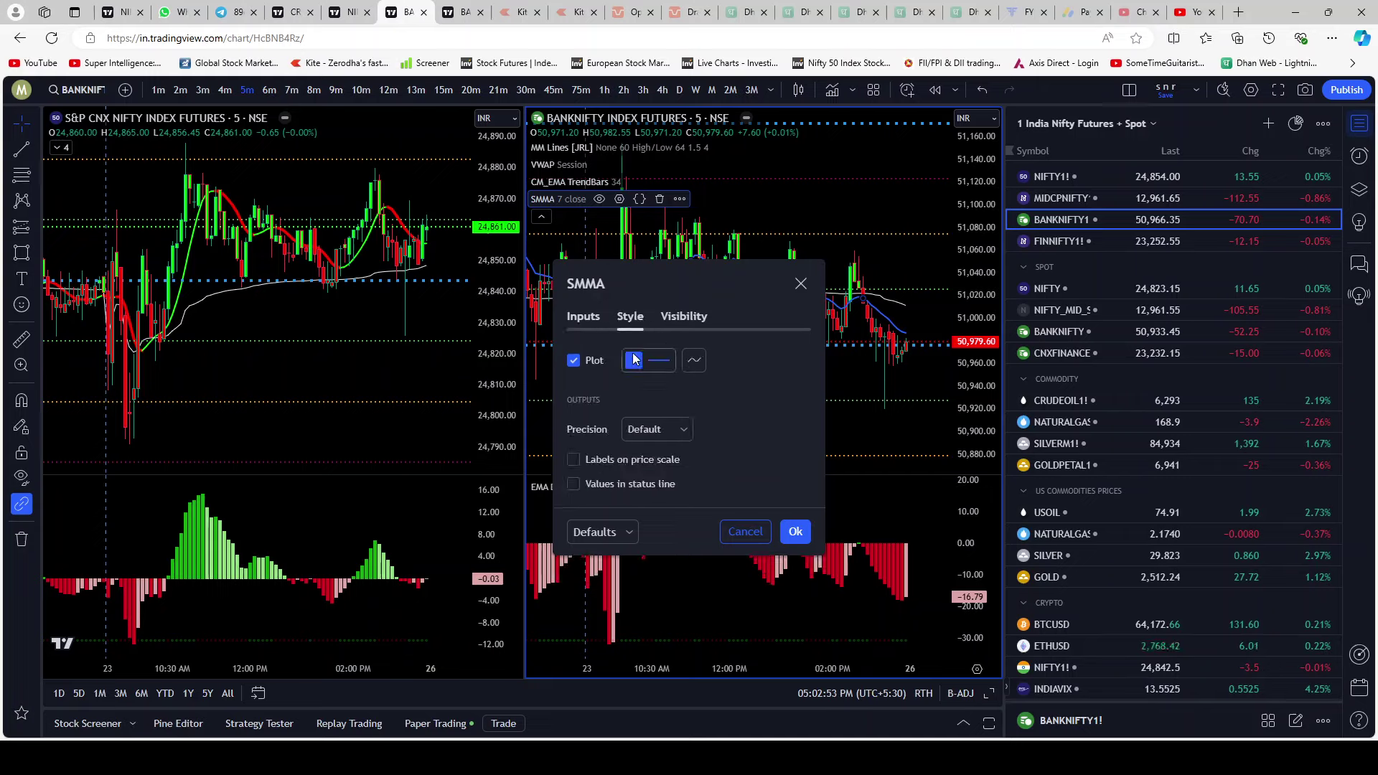
pyautogui.click(648, 360)
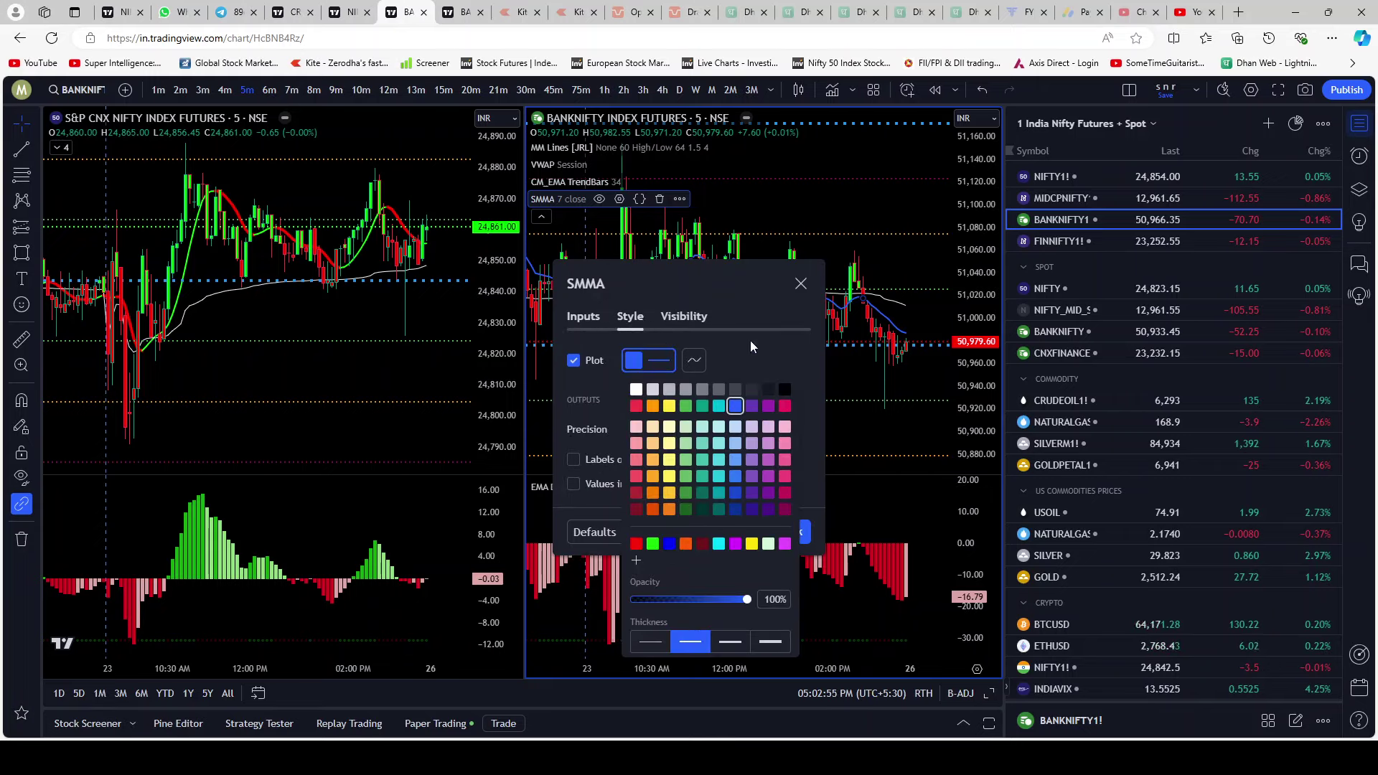
pyautogui.click(751, 340)
pyautogui.click(801, 532)
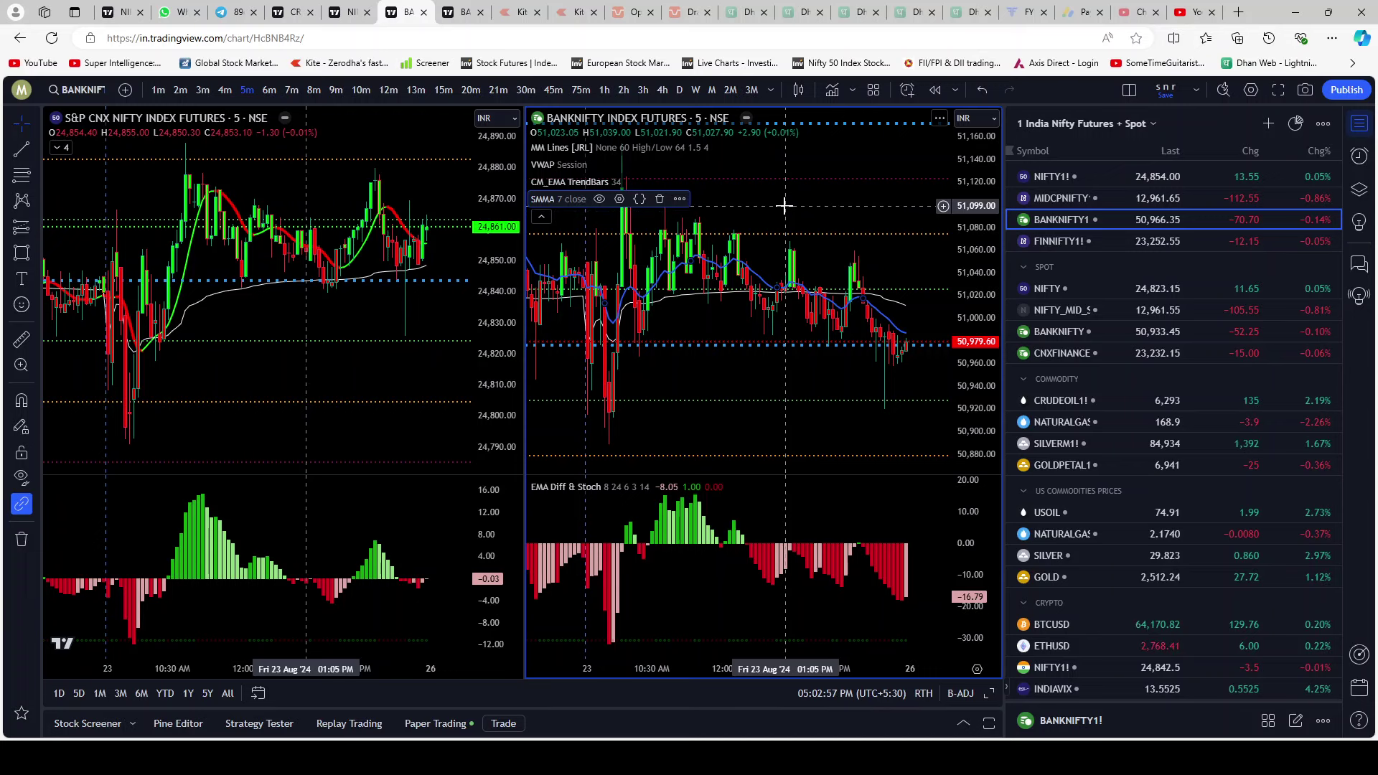
# Step: Apply the BANKNIFTY1! chart's indicators, including the SMMA, to the entire layout
pyautogui.rightClick(785, 206)
pyautogui.click(863, 507)
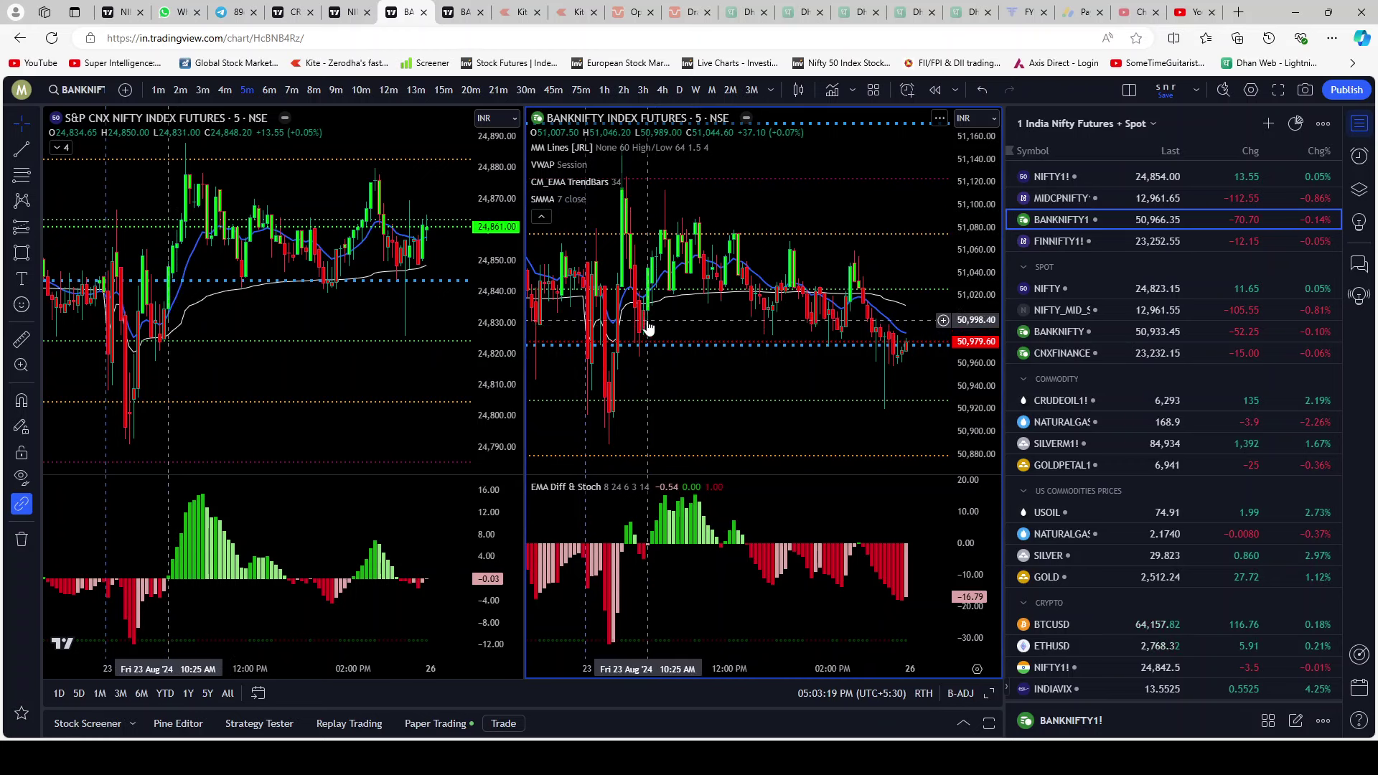
# Step: Remove the SMMA from the BANKNIFTY1! chart and apply its remaining indicators to the entire layout
pyautogui.click(623, 199)
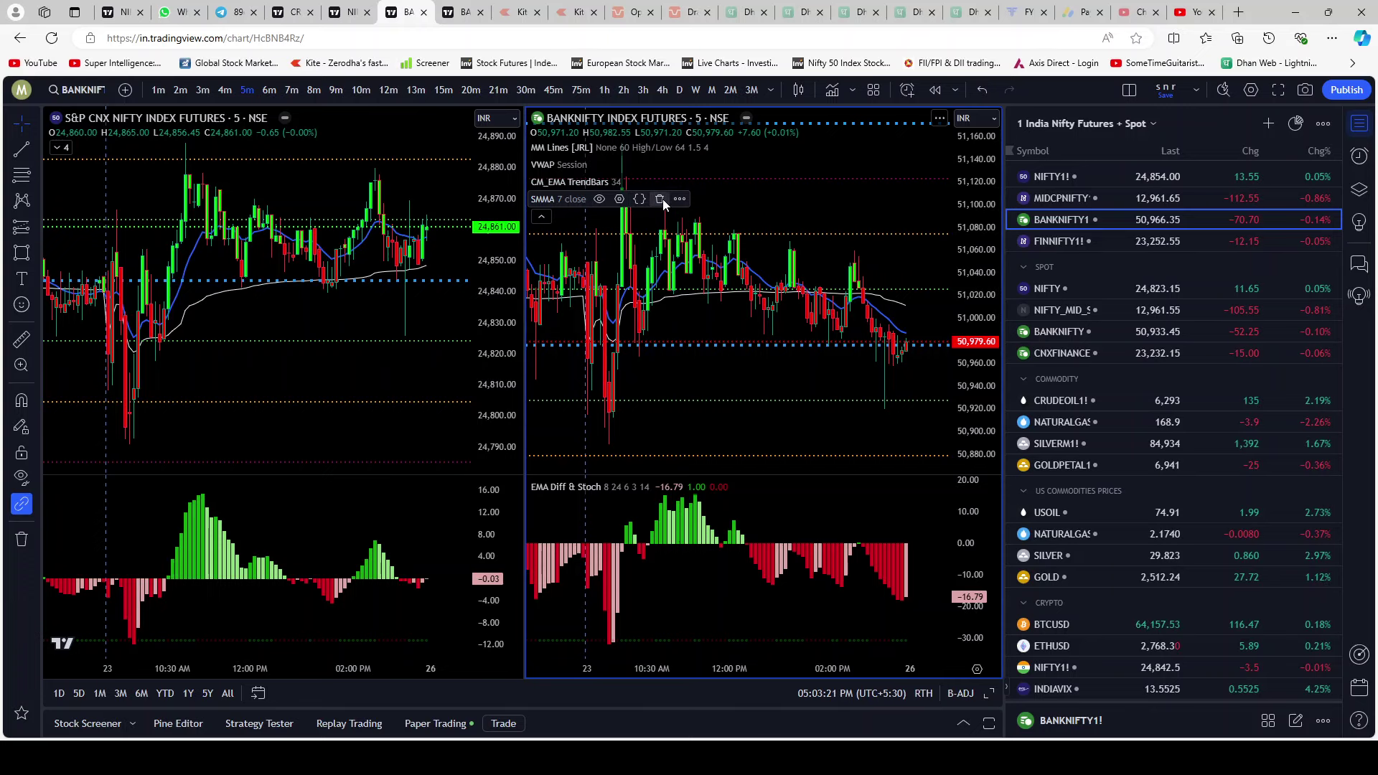
pyautogui.rightClick(776, 204)
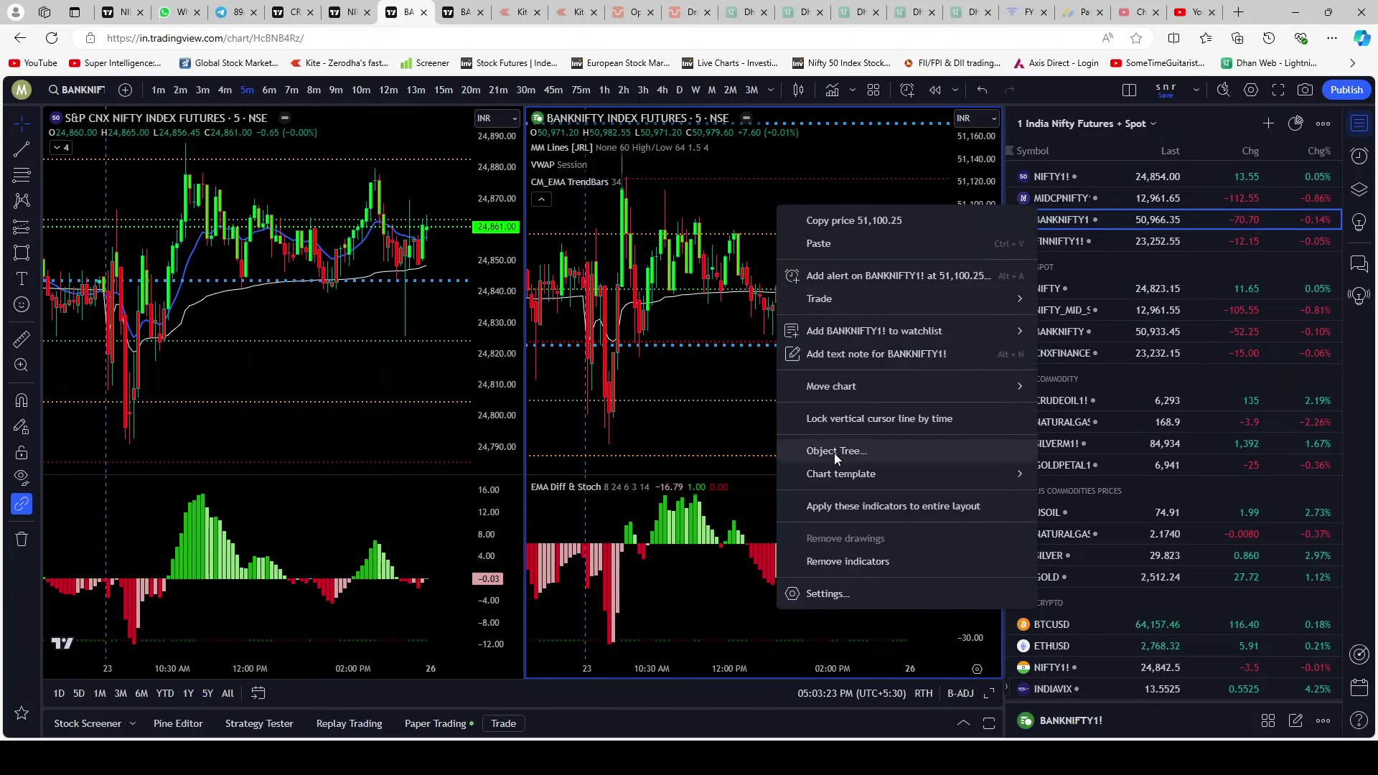
pyautogui.click(834, 506)
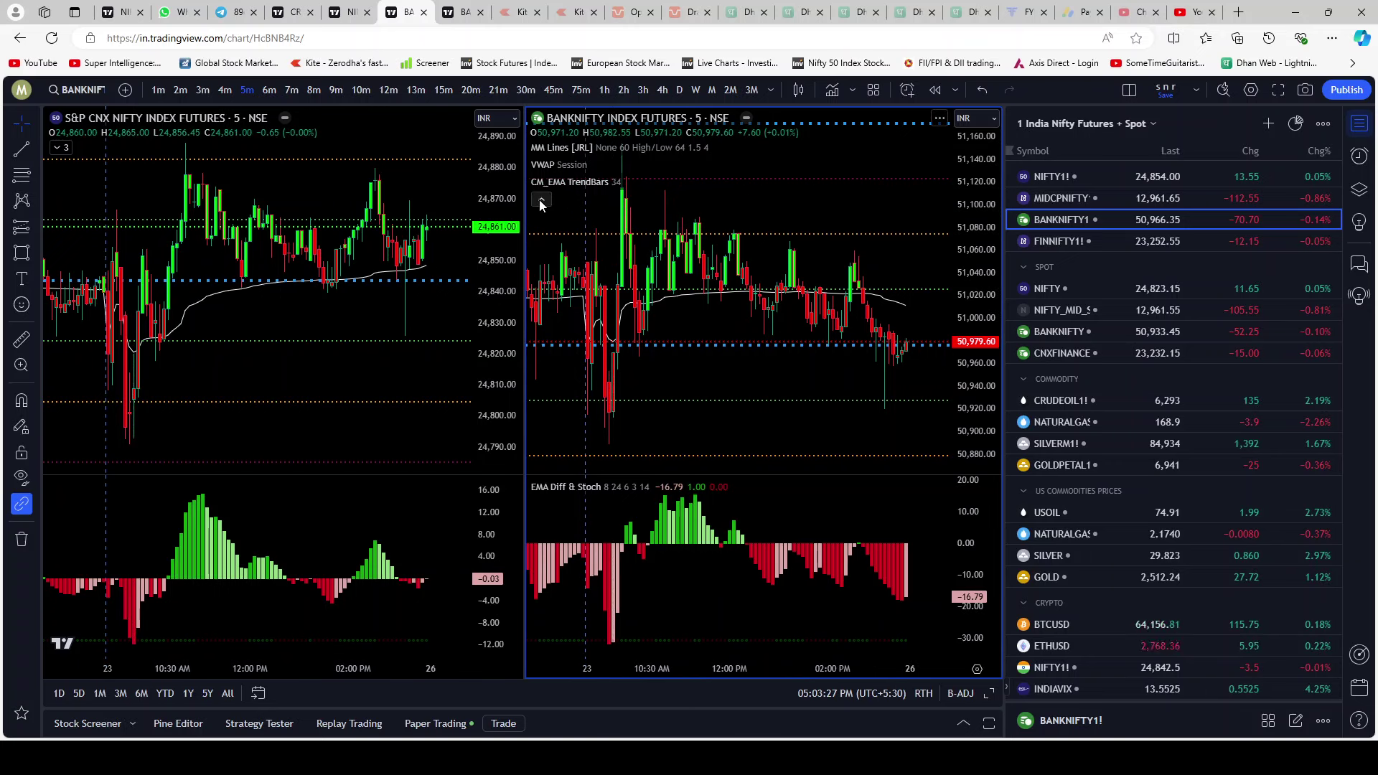
pyautogui.click(60, 147)
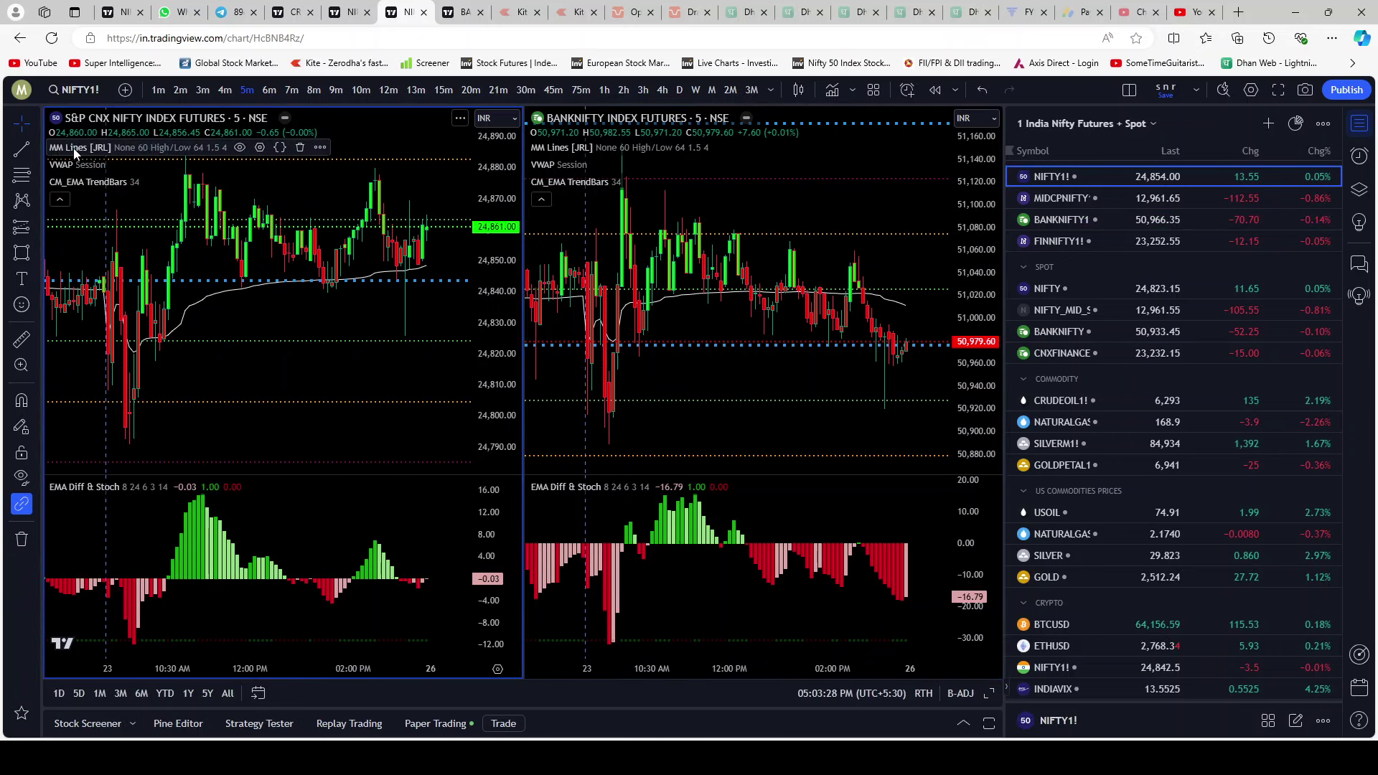
pyautogui.click(848, 209)
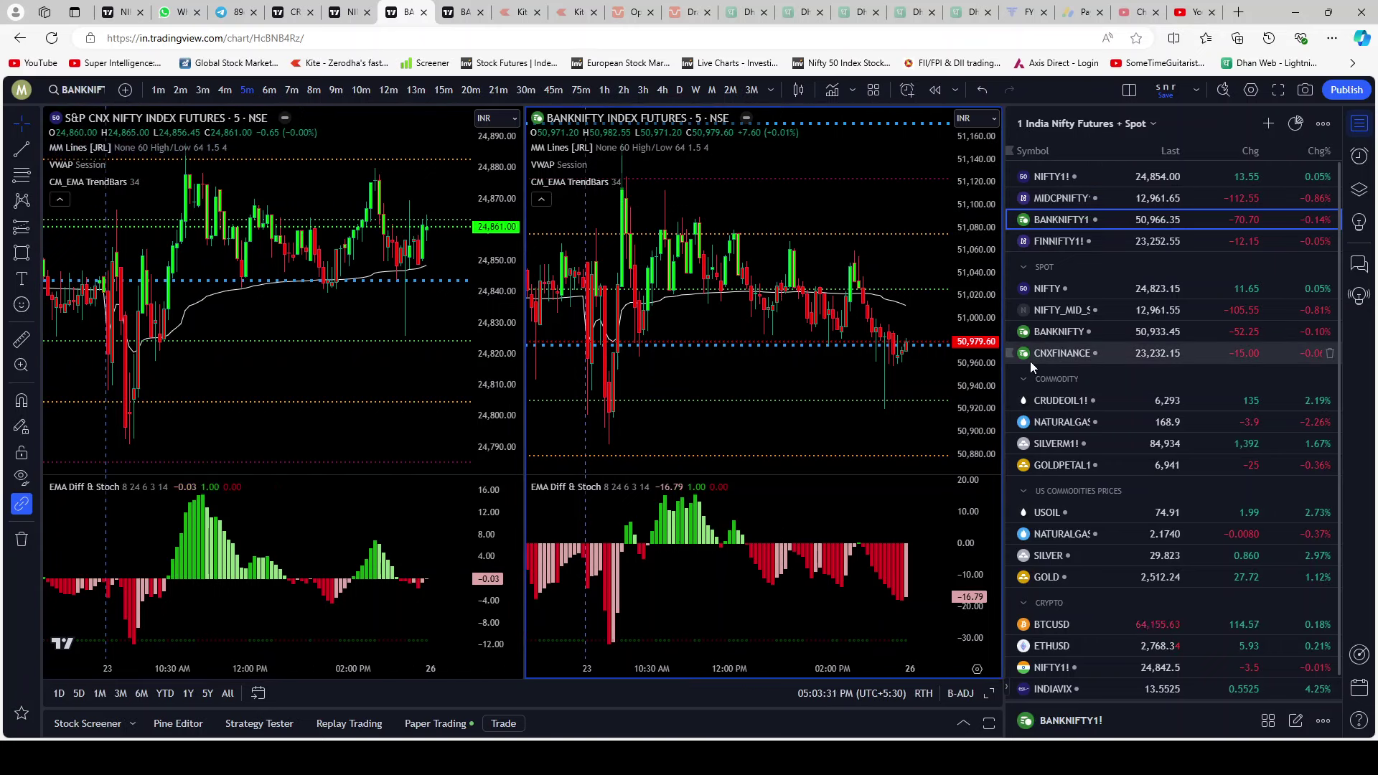